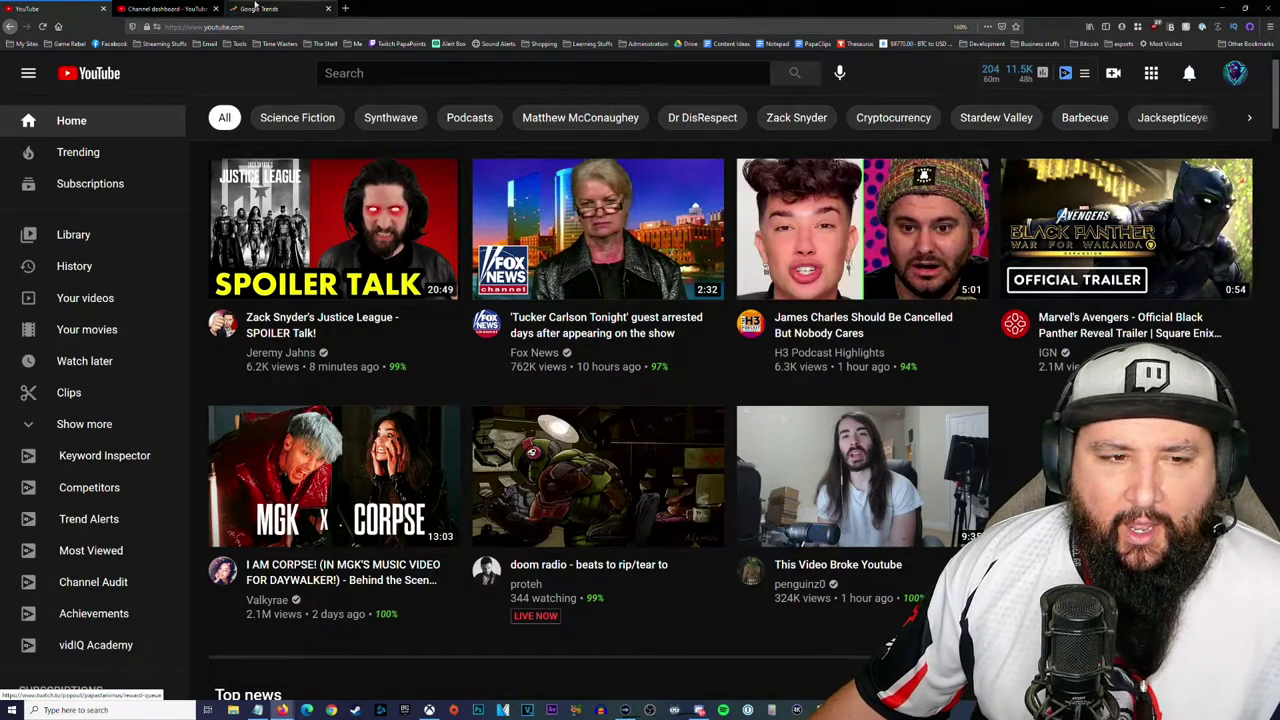
- Open the published Spring Breaker video's analytics from the channel dashboard in a new tab and view its reach impressions
{"action": "left_click", "coordinate": [141, 8]}
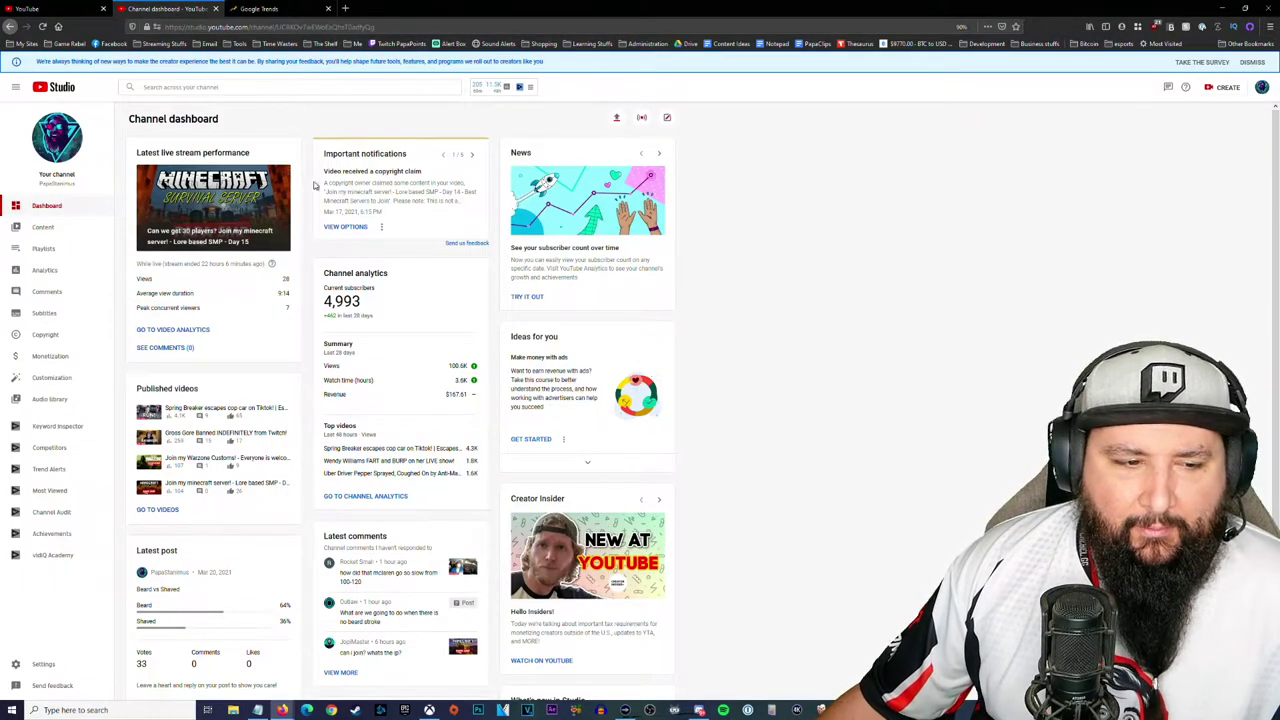
{"action": "mouse_move", "coordinate": [168, 412]}
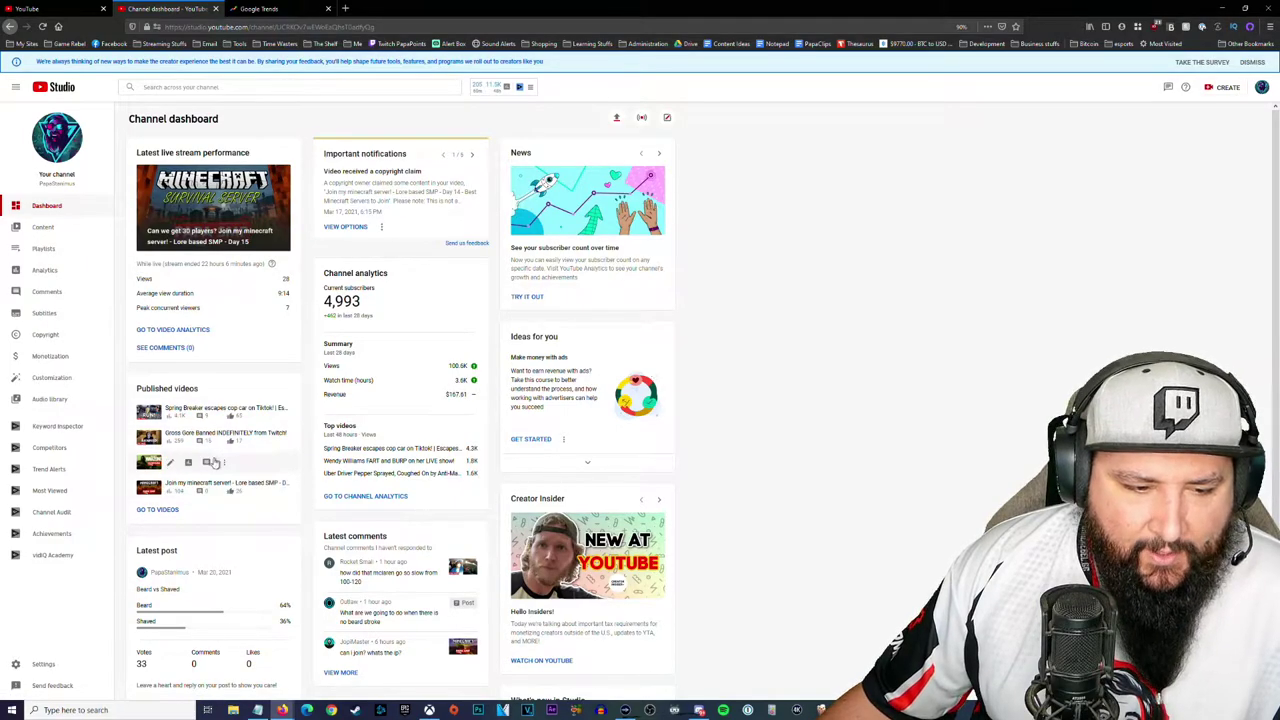
{"action": "right_click", "coordinate": [190, 414]}
{"action": "left_click", "coordinate": [225, 424]}
{"action": "left_click", "coordinate": [281, 8]}
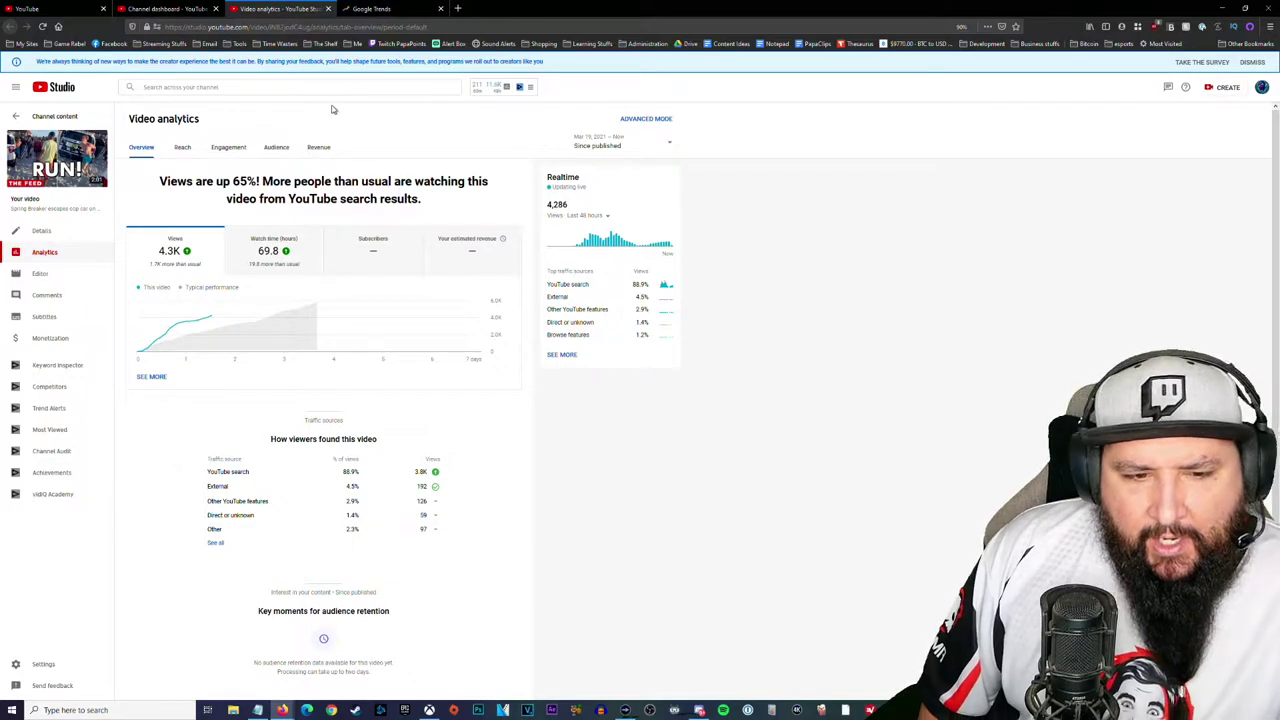
{"action": "left_click", "coordinate": [183, 148]}
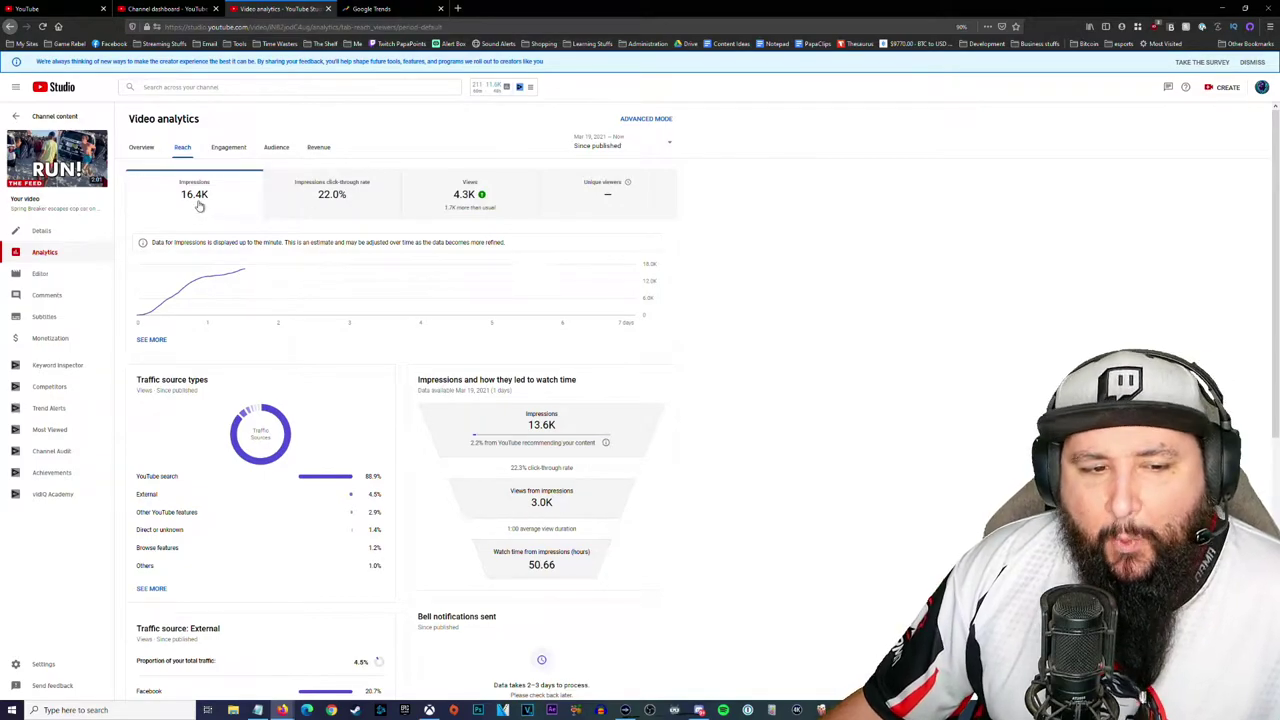
{"action": "mouse_move", "coordinate": [211, 200]}
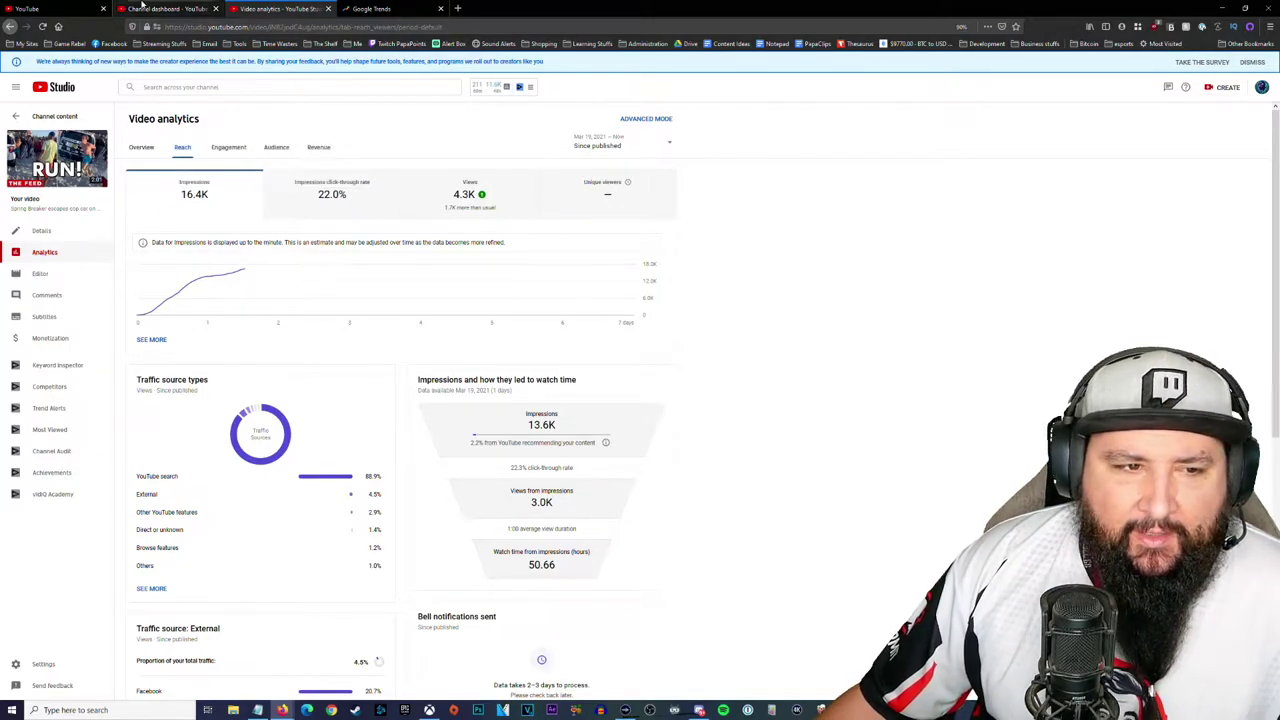
- Browse the recommended video thumbnails on the YouTube home feed
{"action": "left_click", "coordinate": [50, 8]}
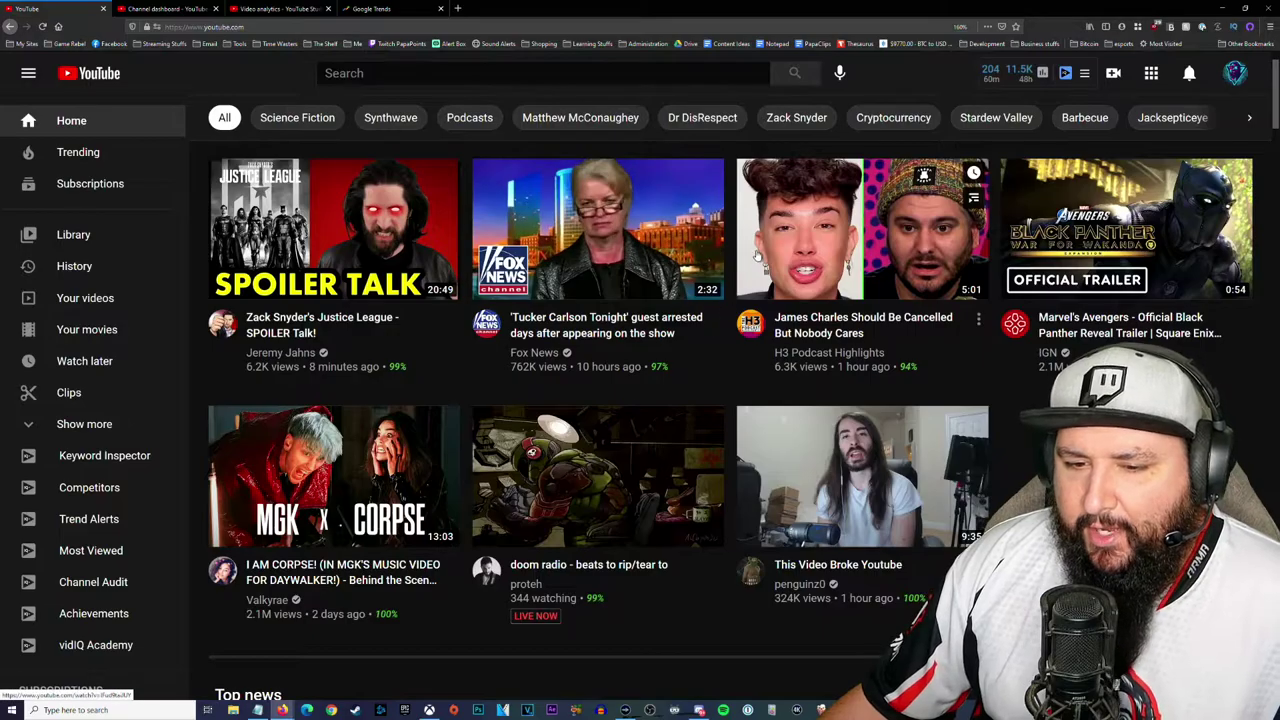
{"action": "scroll", "coordinate": [730, 290], "scroll_direction": "down", "scroll_amount": 10}
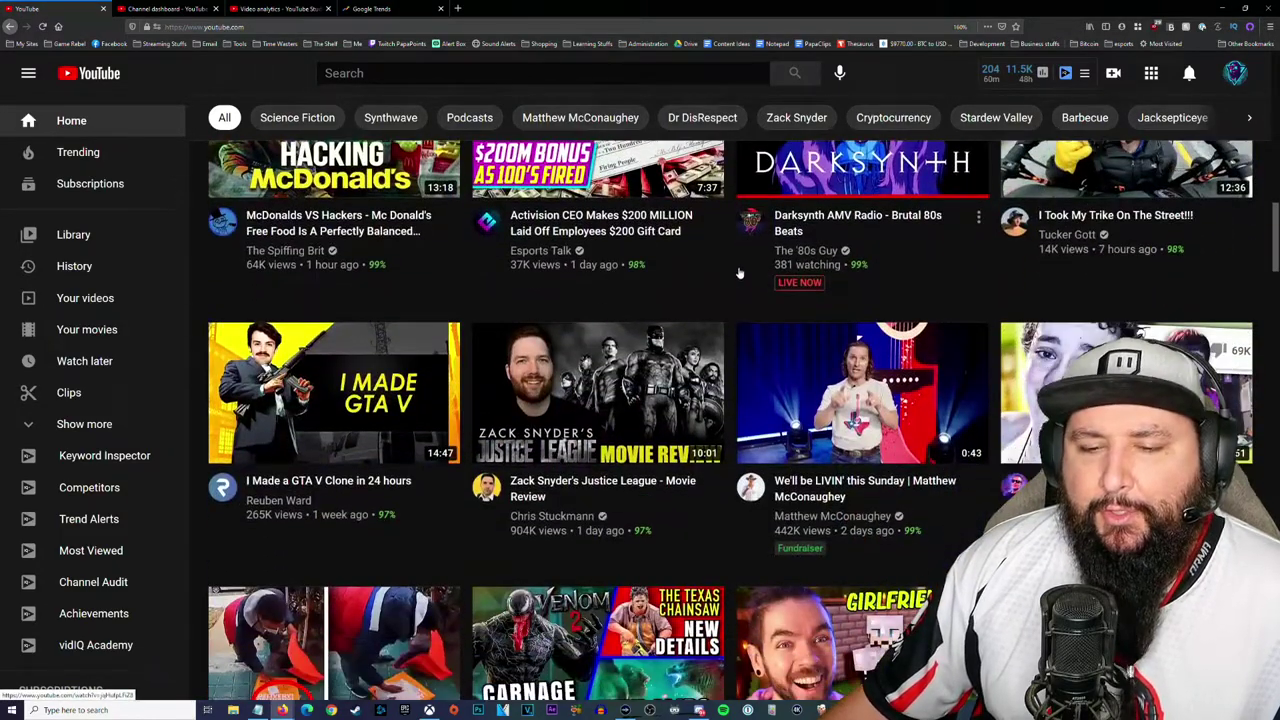
{"action": "scroll", "coordinate": [739, 273], "scroll_direction": "down", "scroll_amount": 8}
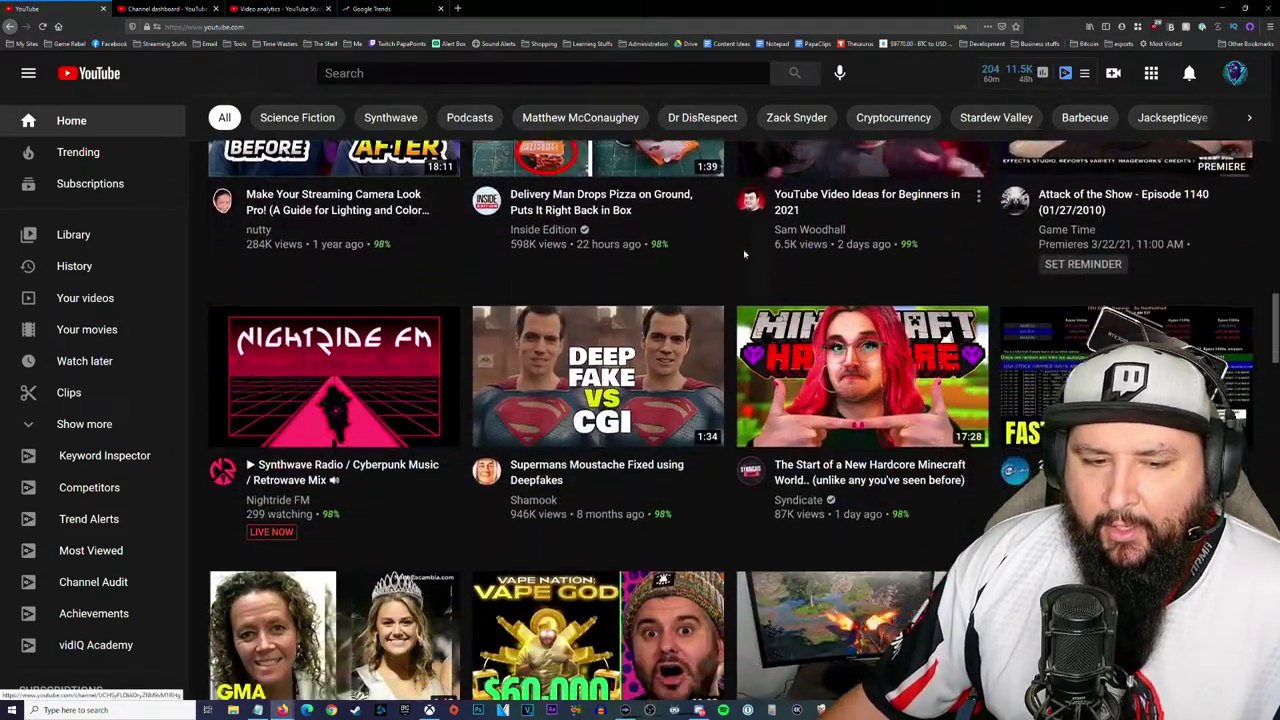
{"action": "scroll", "coordinate": [744, 254], "scroll_direction": "down", "scroll_amount": 10}
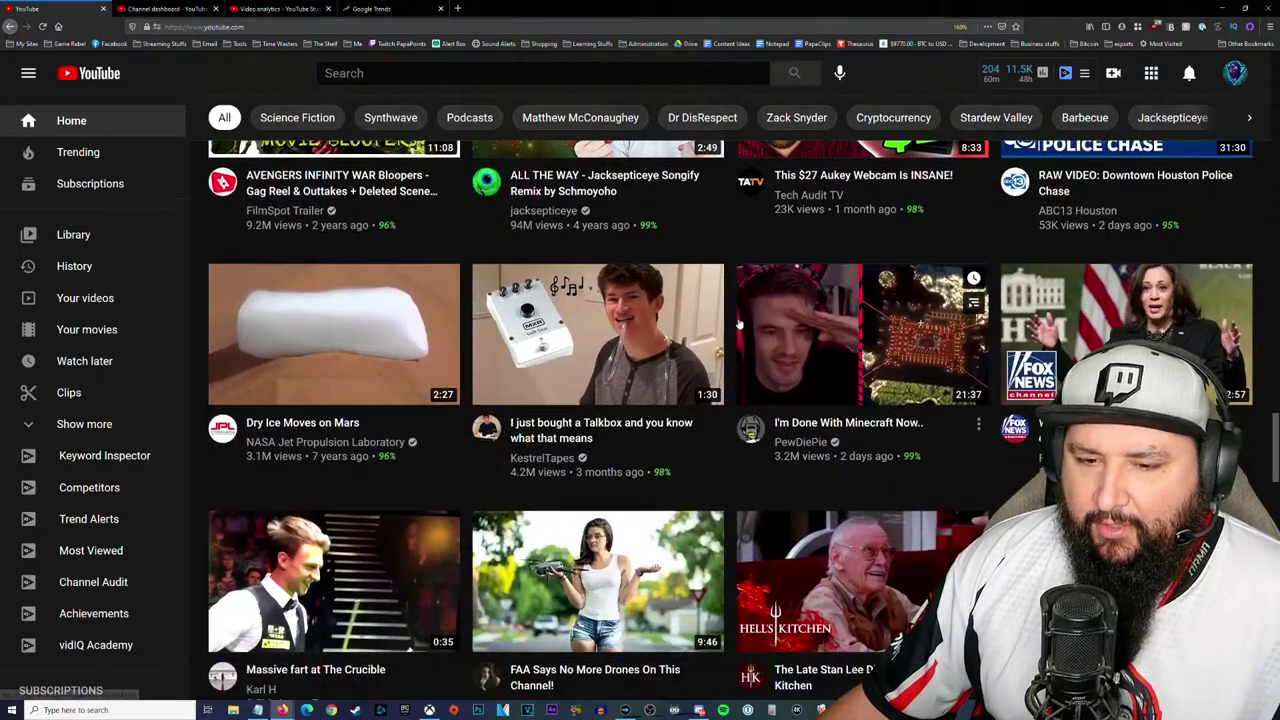
{"action": "scroll", "coordinate": [740, 325], "scroll_direction": "down", "scroll_amount": 5}
- Return to the Spring Breaker video's reach analytics and show the impressions click-through rate graph
{"action": "left_click", "coordinate": [165, 8]}
{"action": "left_click", "coordinate": [272, 8]}
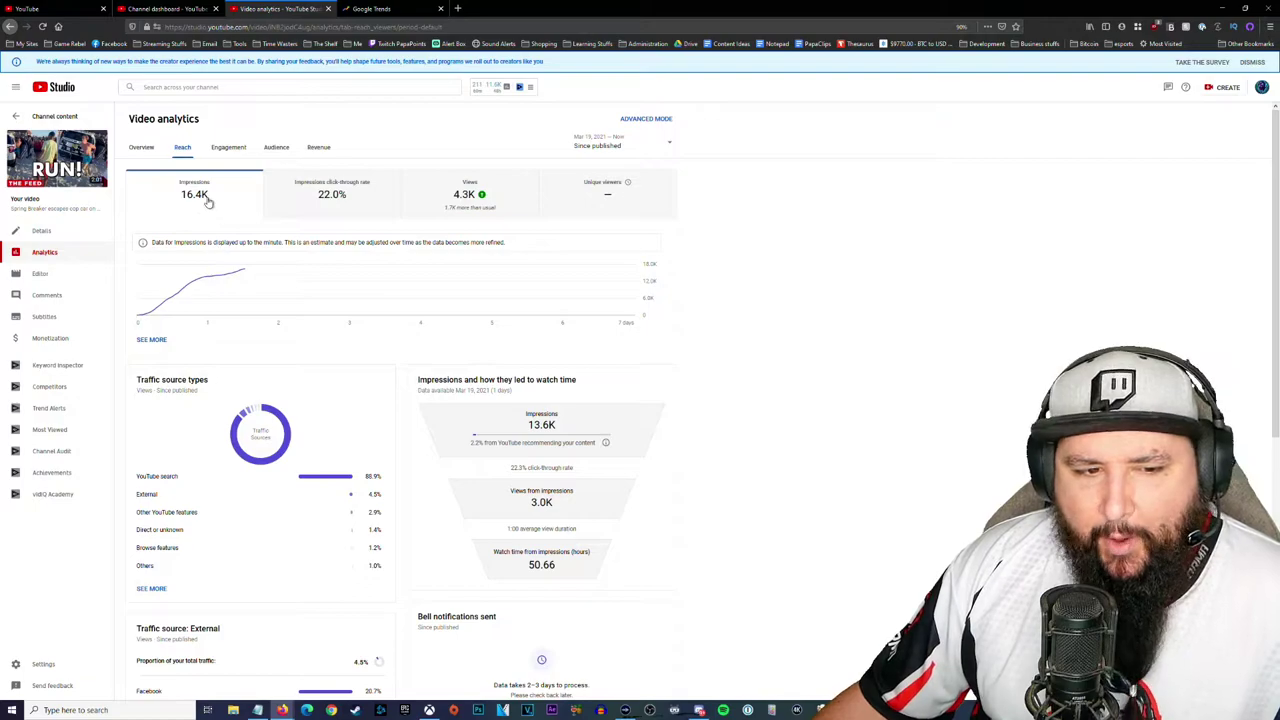
{"action": "mouse_move", "coordinate": [207, 202]}
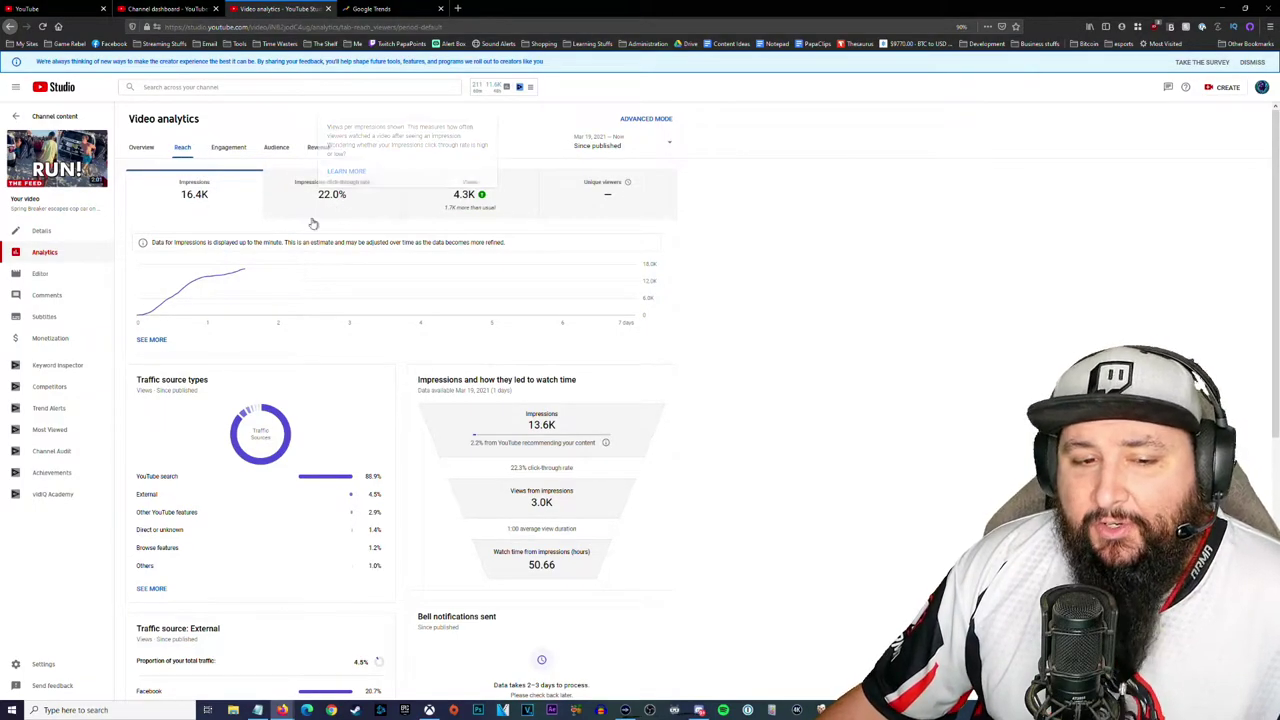
{"action": "left_click", "coordinate": [377, 200]}
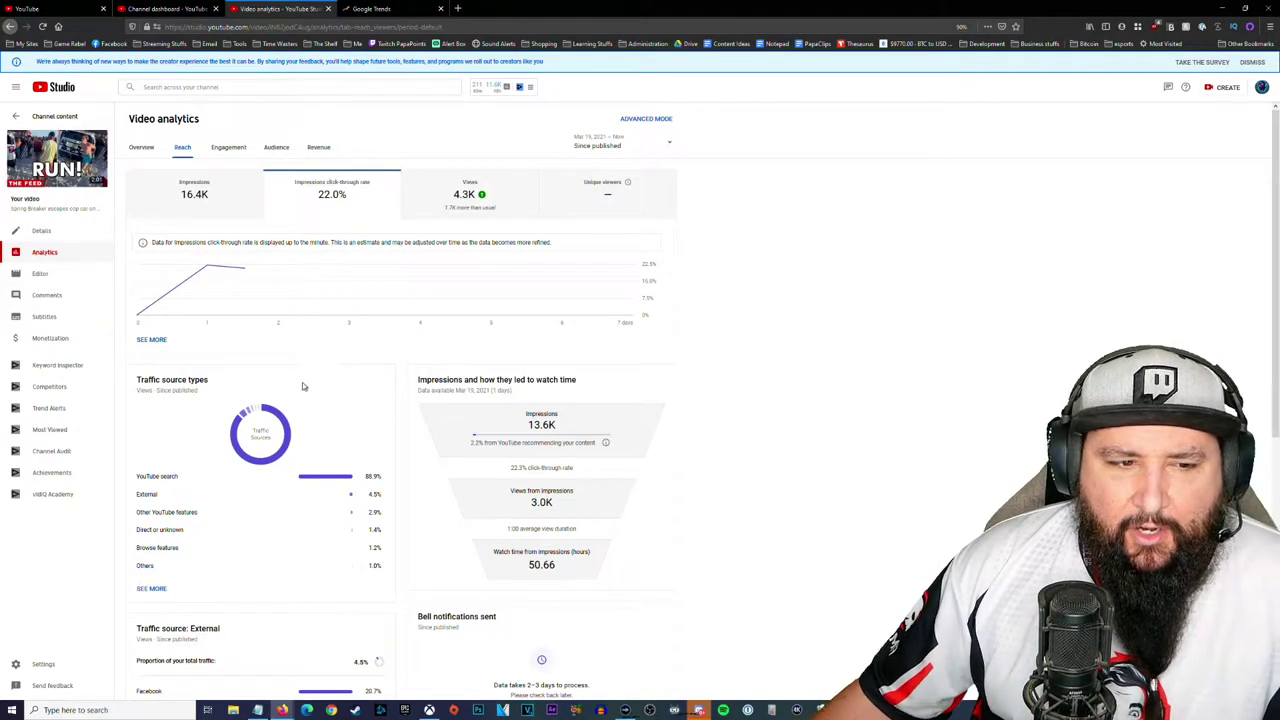
{"action": "scroll", "coordinate": [697, 408], "scroll_direction": "down", "scroll_amount": 1}
{"action": "scroll", "coordinate": [697, 408], "scroll_direction": "up", "scroll_amount": 1}
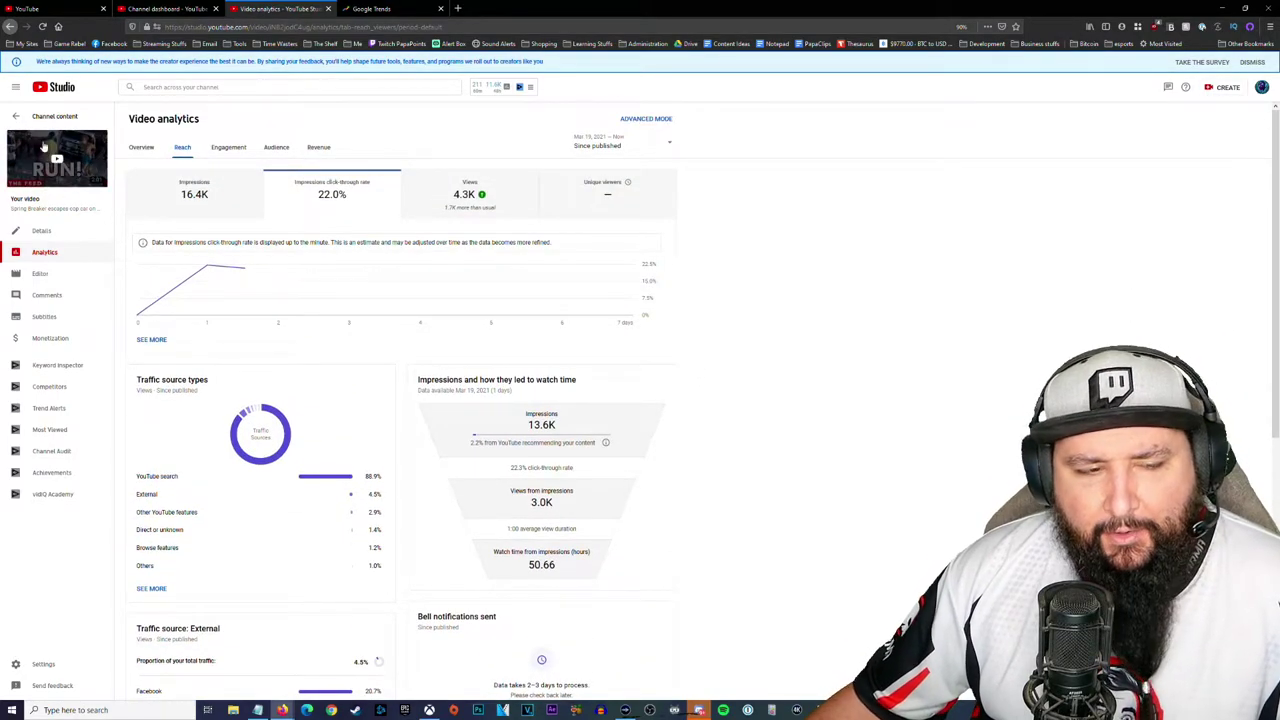
- Go back to the YouTube home page and examine how thumbnails and titles compete for attention throughout the feed
{"action": "left_click", "coordinate": [50, 8]}
{"action": "scroll", "coordinate": [704, 260], "scroll_direction": "down", "scroll_amount": 6}
{"action": "scroll", "coordinate": [704, 260], "scroll_direction": "down", "scroll_amount": 7}
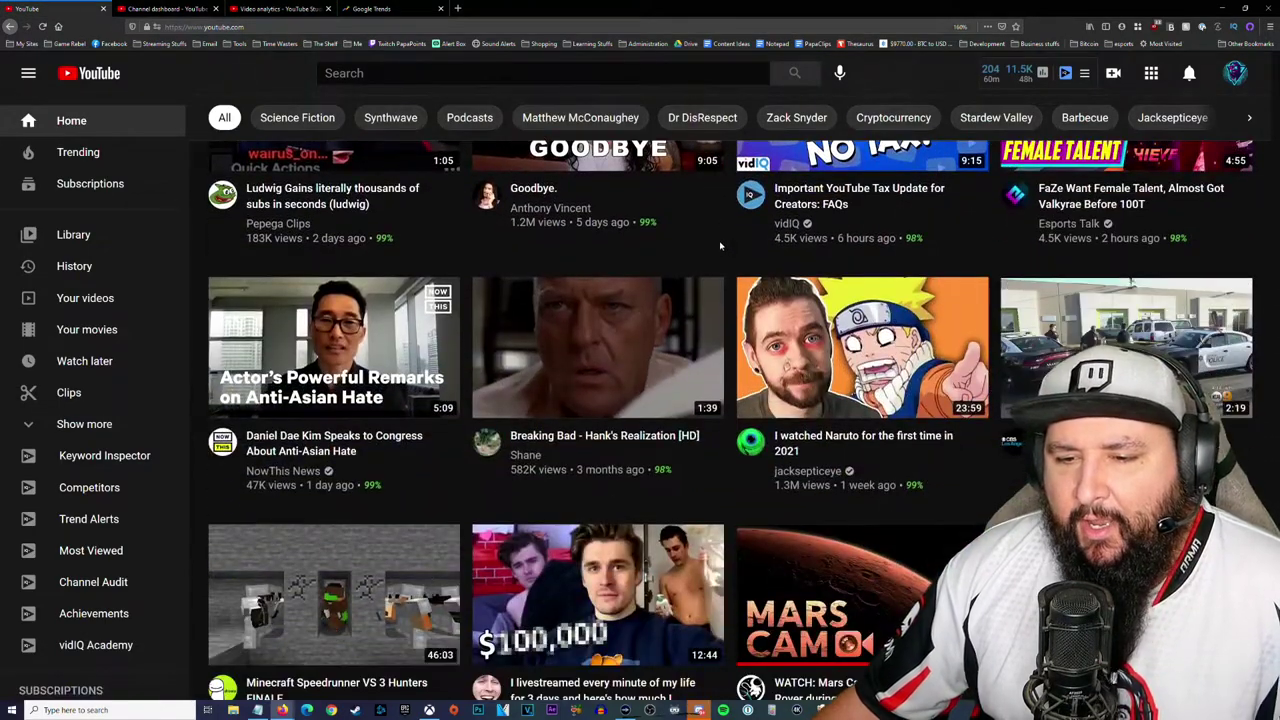
{"action": "scroll", "coordinate": [730, 242], "scroll_direction": "down", "scroll_amount": 2}
{"action": "scroll", "coordinate": [730, 242], "scroll_direction": "down", "scroll_amount": 5}
{"action": "scroll", "coordinate": [733, 246], "scroll_direction": "down", "scroll_amount": 3}
{"action": "scroll", "coordinate": [730, 277], "scroll_direction": "down", "scroll_amount": 3}
{"action": "scroll", "coordinate": [722, 240], "scroll_direction": "up", "scroll_amount": 5}
{"action": "scroll", "coordinate": [722, 240], "scroll_direction": "up", "scroll_amount": 6}
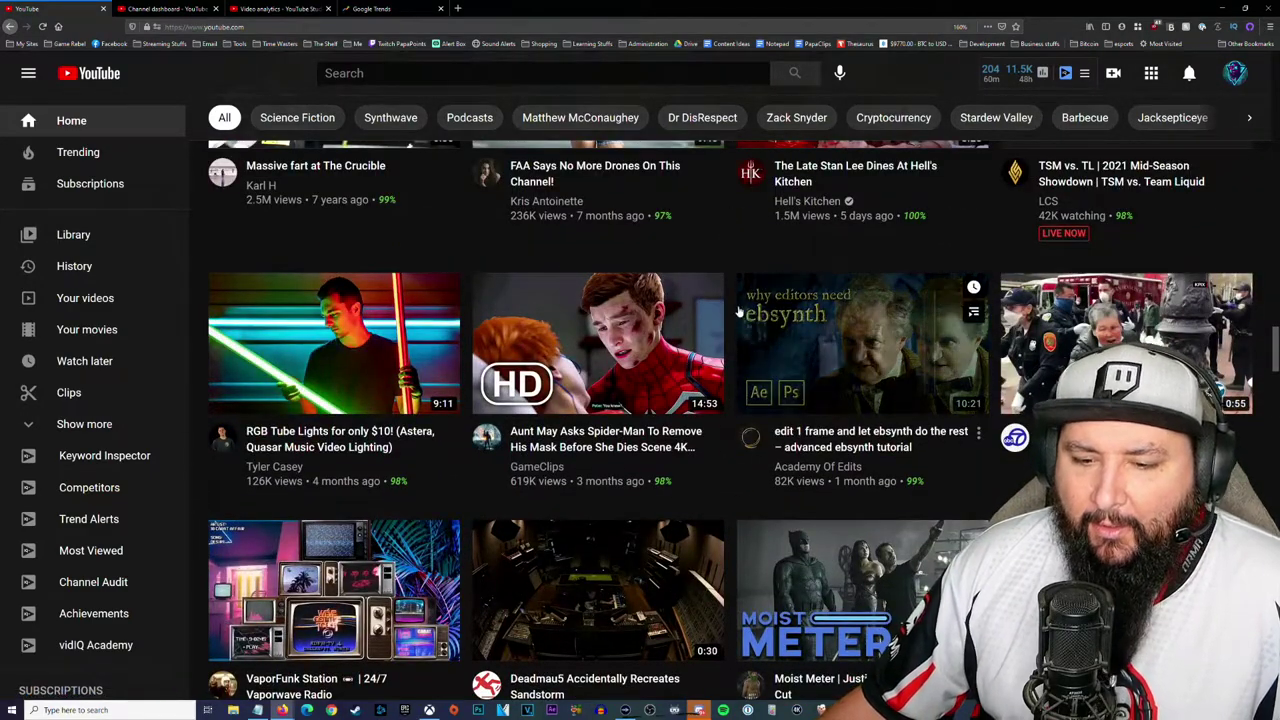
{"action": "scroll", "coordinate": [738, 313], "scroll_direction": "up", "scroll_amount": 15}
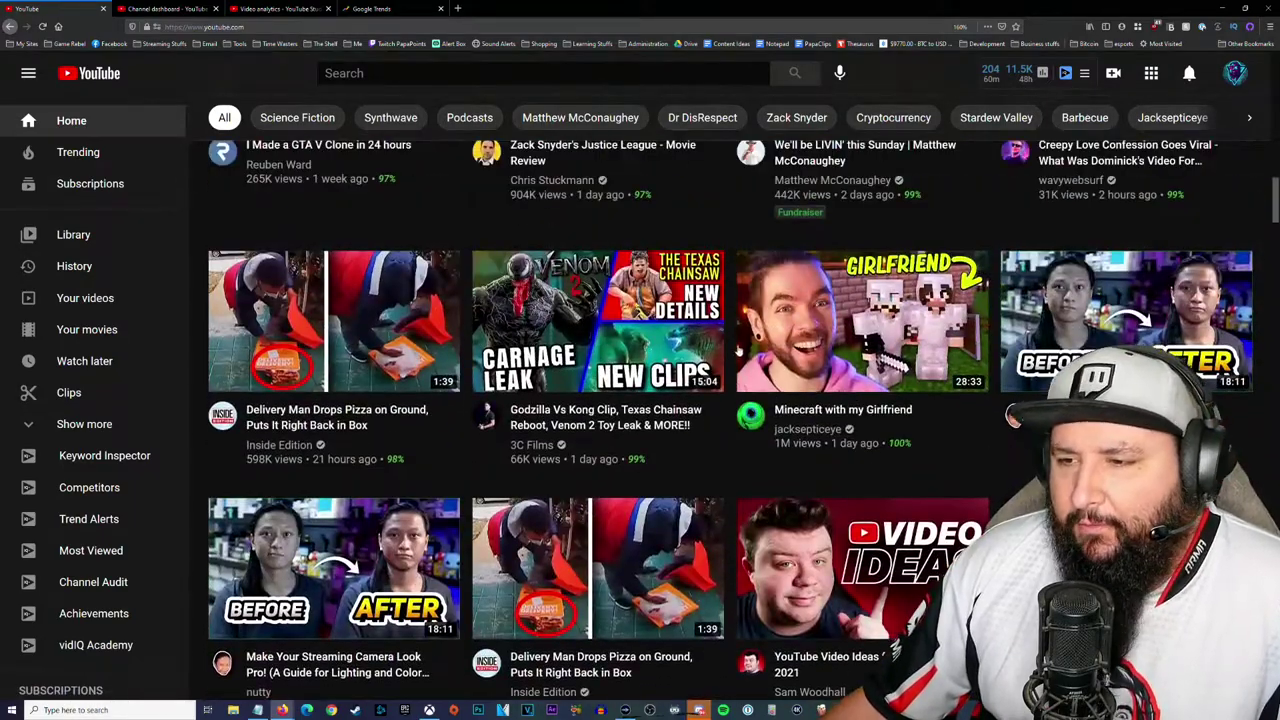
{"action": "scroll", "coordinate": [731, 342], "scroll_direction": "up", "scroll_amount": 10}
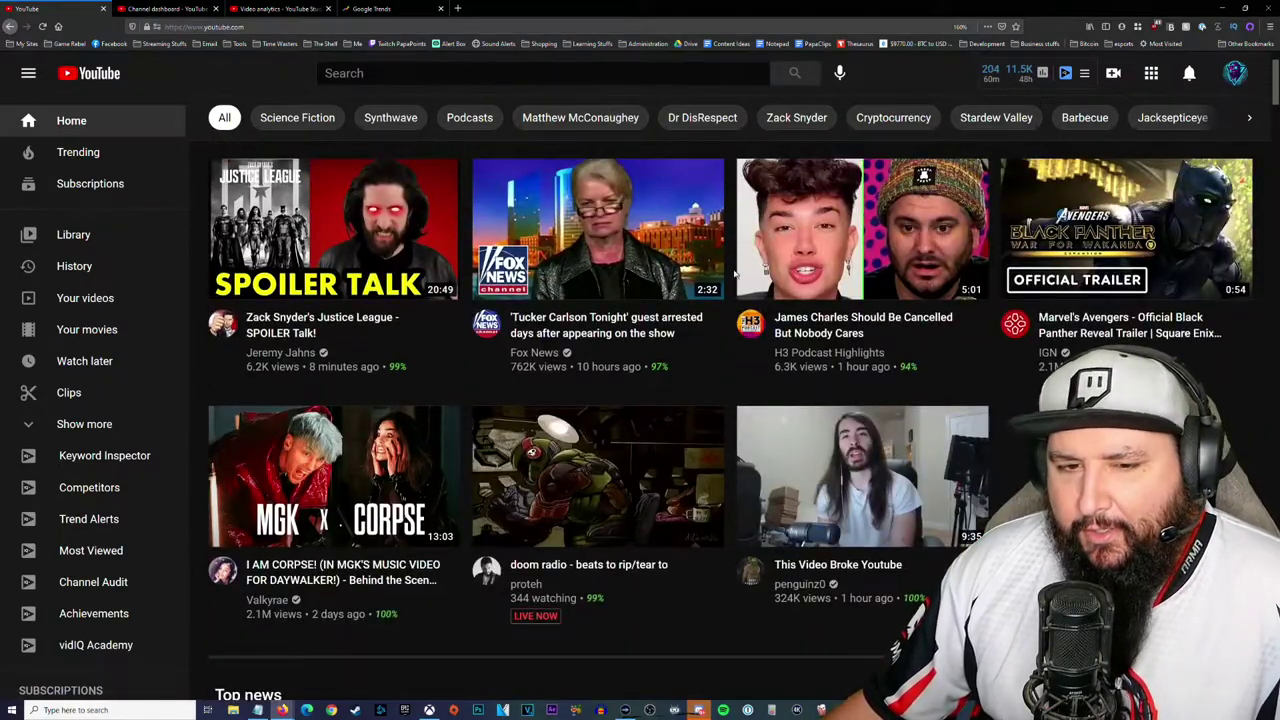
{"action": "scroll", "coordinate": [733, 245], "scroll_direction": "down", "scroll_amount": 10}
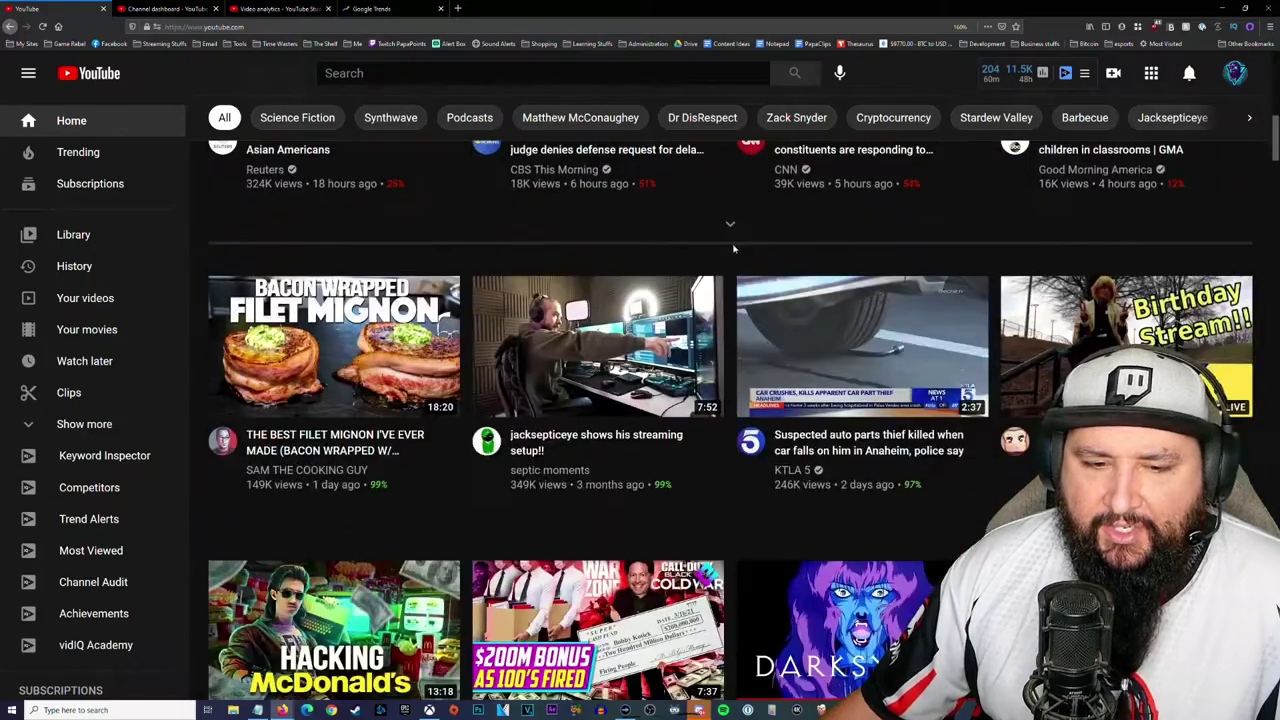
{"action": "scroll", "coordinate": [733, 245], "scroll_direction": "down", "scroll_amount": 11}
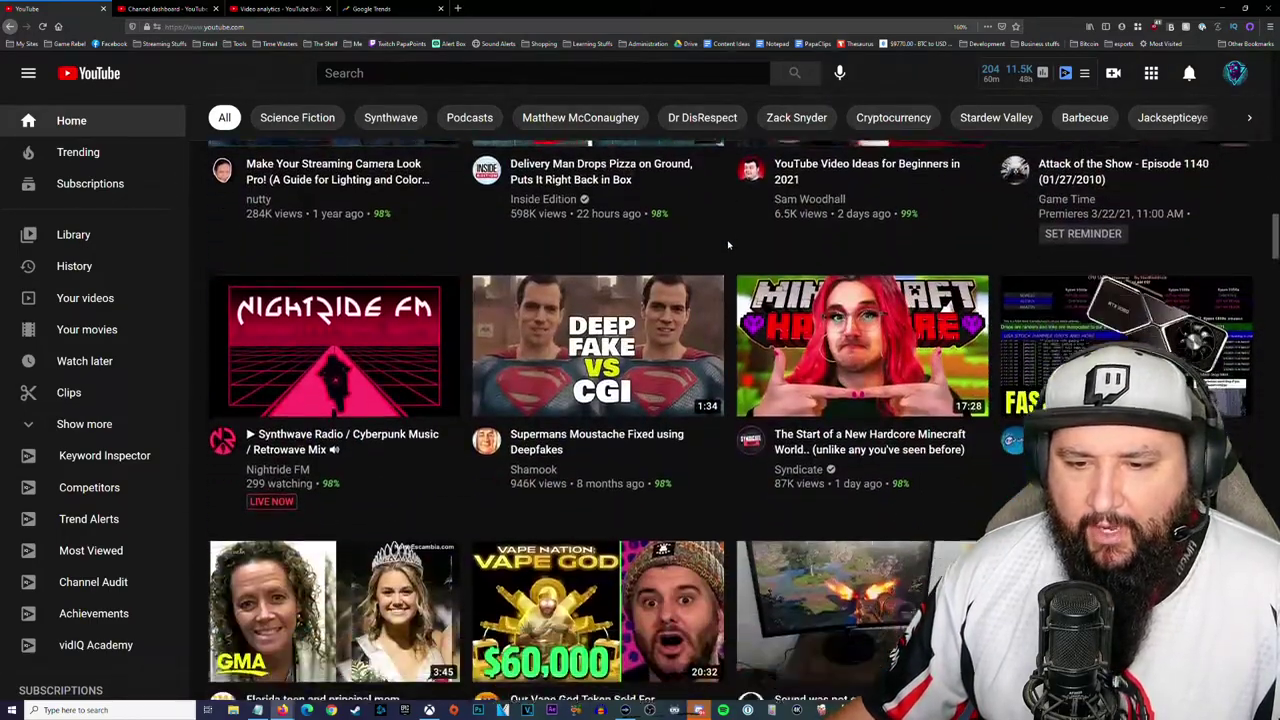
{"action": "scroll", "coordinate": [729, 243], "scroll_direction": "up", "scroll_amount": 3}
{"action": "scroll", "coordinate": [731, 243], "scroll_direction": "up", "scroll_amount": 10}
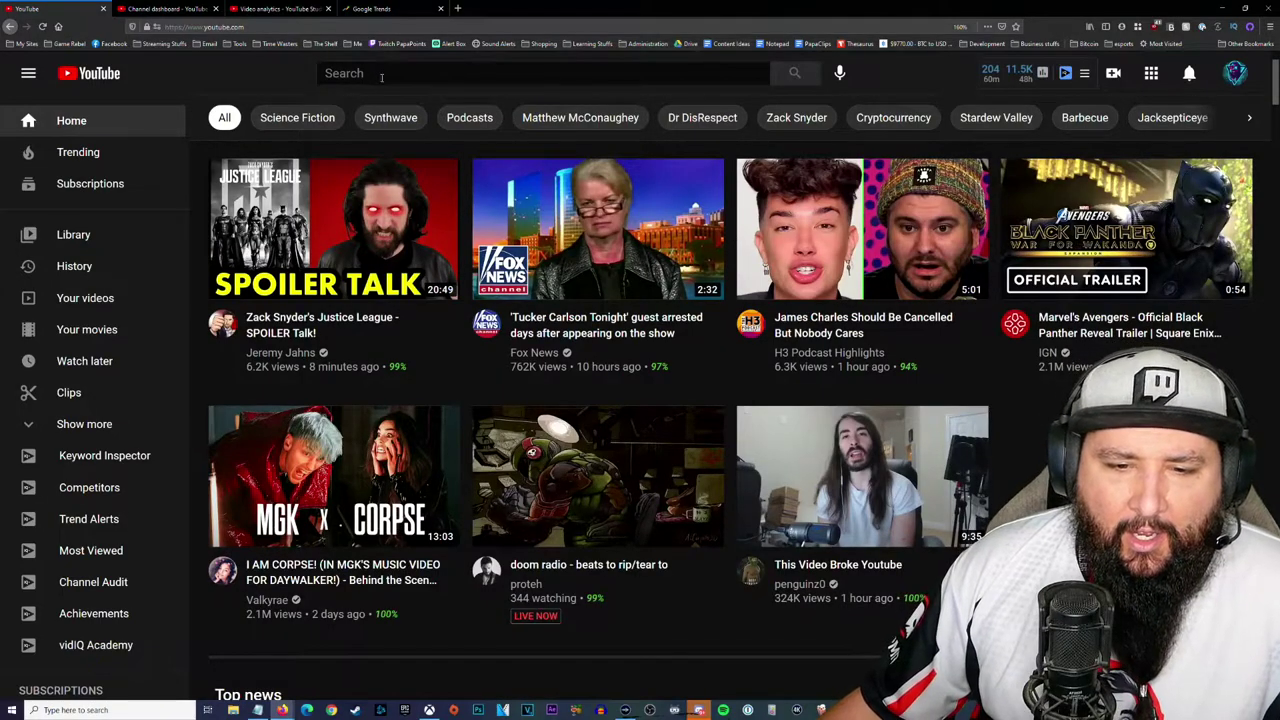
- Open the Spring Breaker video's details and copy "Spring Breaker escapes cop car" from its title
{"action": "left_click", "coordinate": [441, 78]}
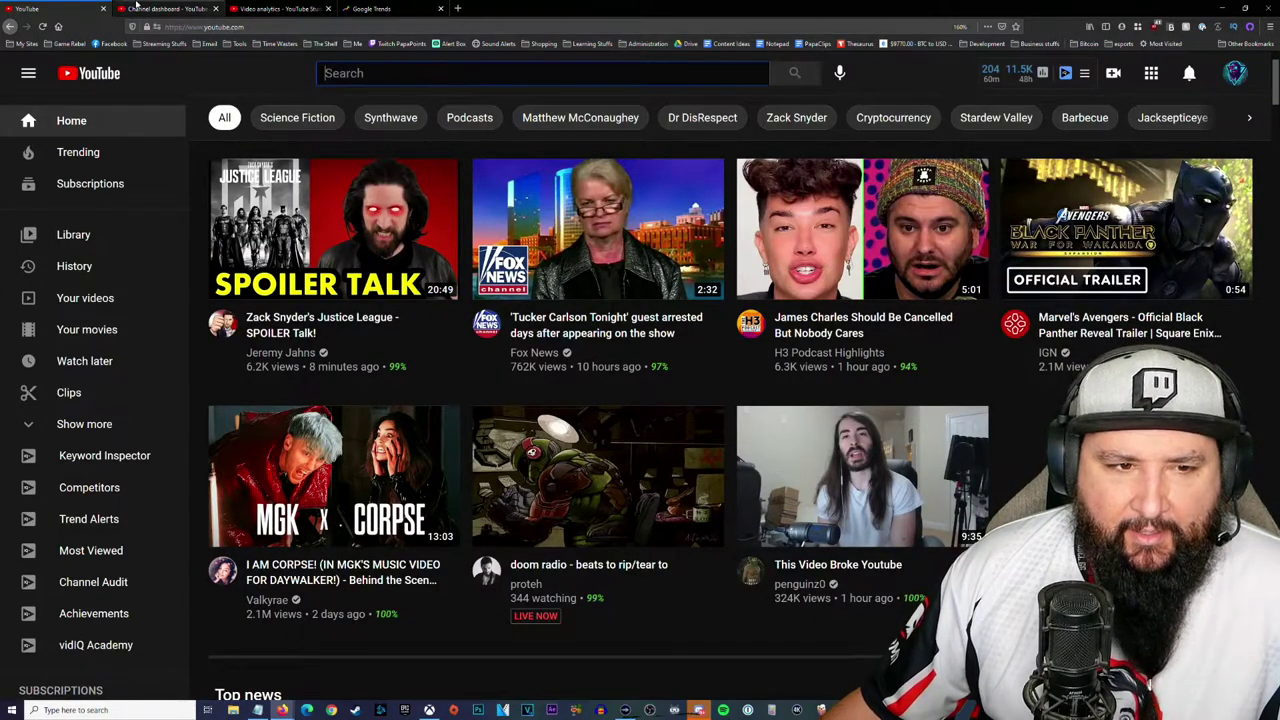
{"action": "left_click", "coordinate": [279, 8]}
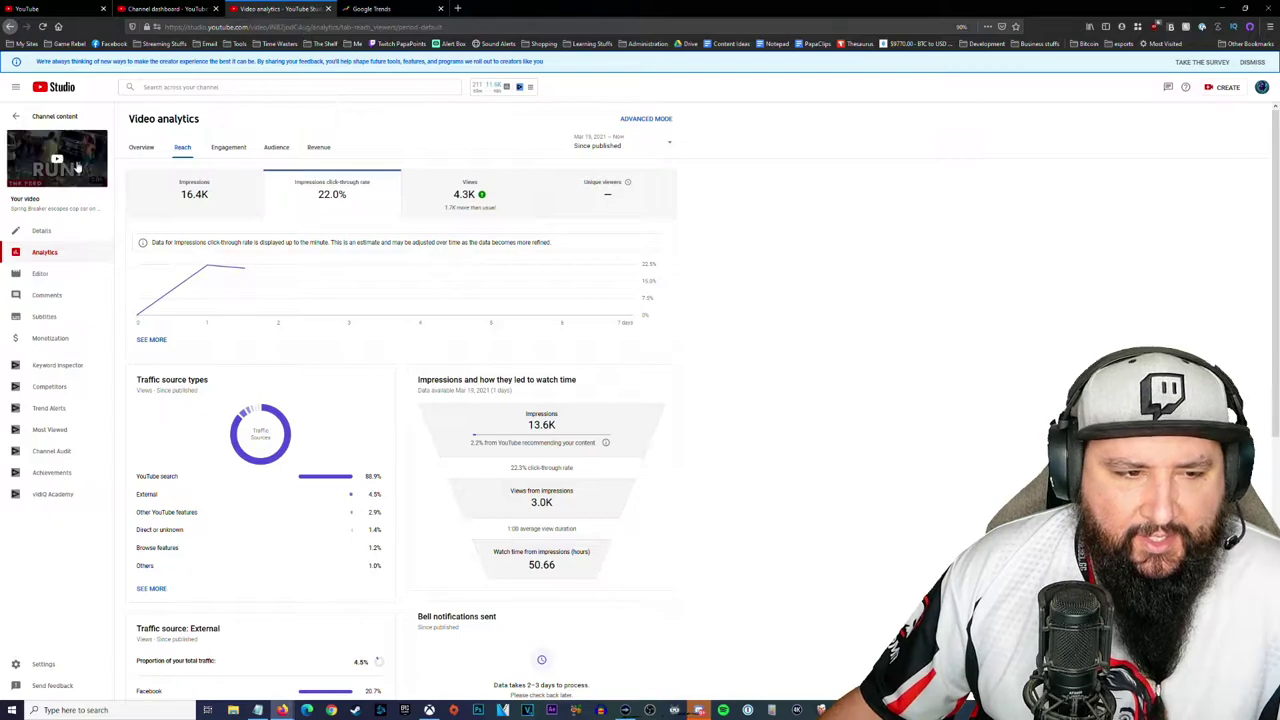
{"action": "scroll", "coordinate": [466, 337], "scroll_direction": "down", "scroll_amount": 3}
{"action": "scroll", "coordinate": [331, 277], "scroll_direction": "up", "scroll_amount": 3}
{"action": "left_click", "coordinate": [141, 147]}
{"action": "left_click", "coordinate": [46, 236]}
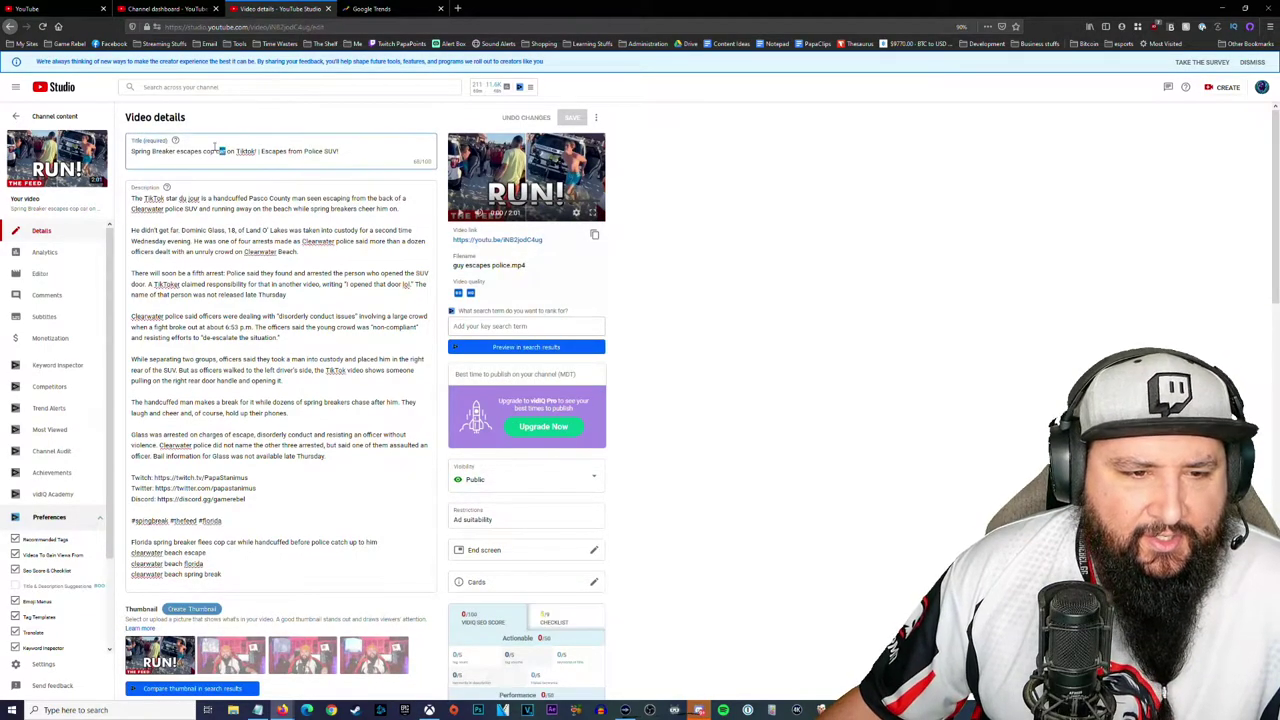
{"action": "left_click_drag", "start_coordinate": [226, 151], "coordinate": [128, 152]}
{"action": "key", "text": "ctrl+c"}
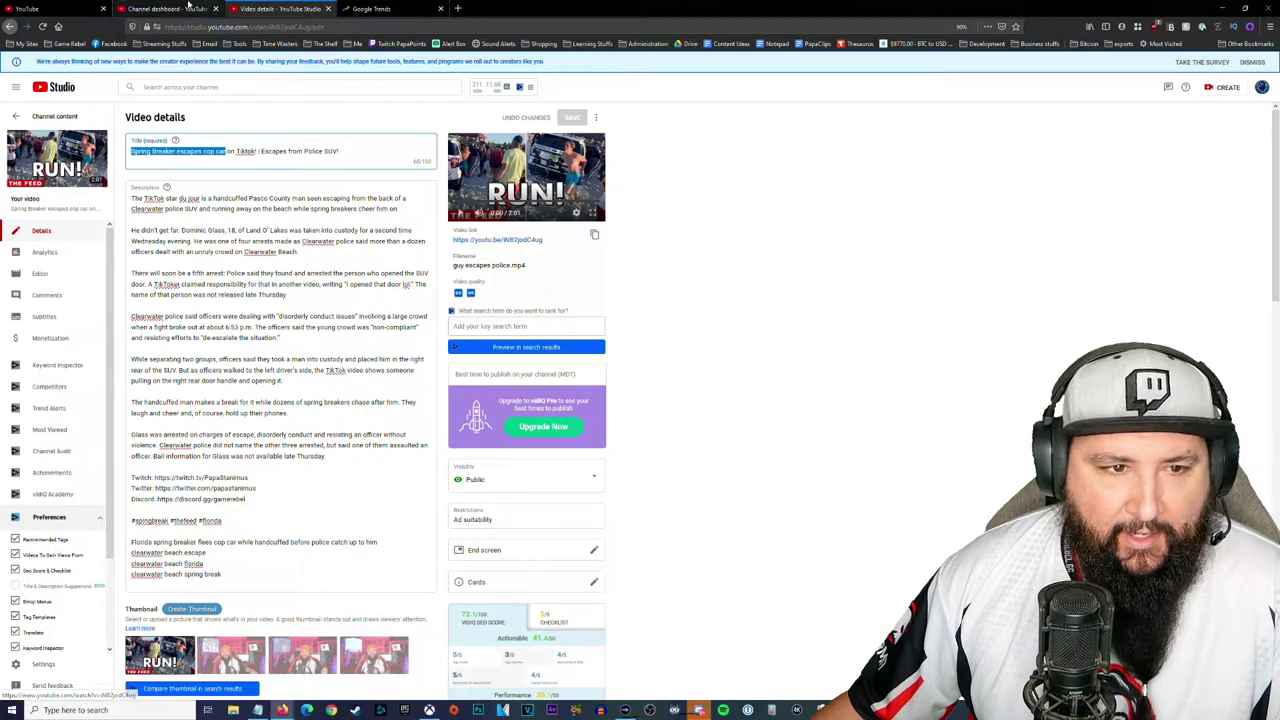
- Search YouTube for "Spring Breaker escapes cop car" using the copied title text
{"action": "left_click", "coordinate": [30, 8]}
{"action": "key", "text": "ctrl+v"}
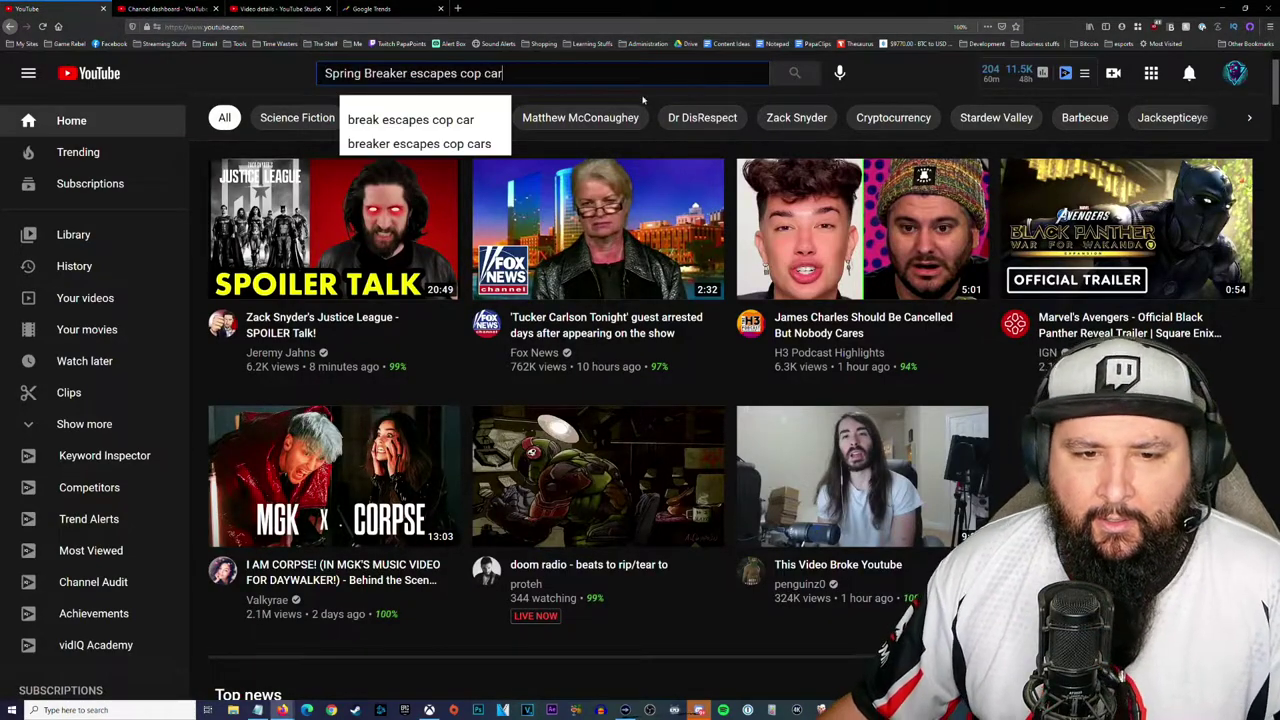
{"action": "key", "text": "Return"}
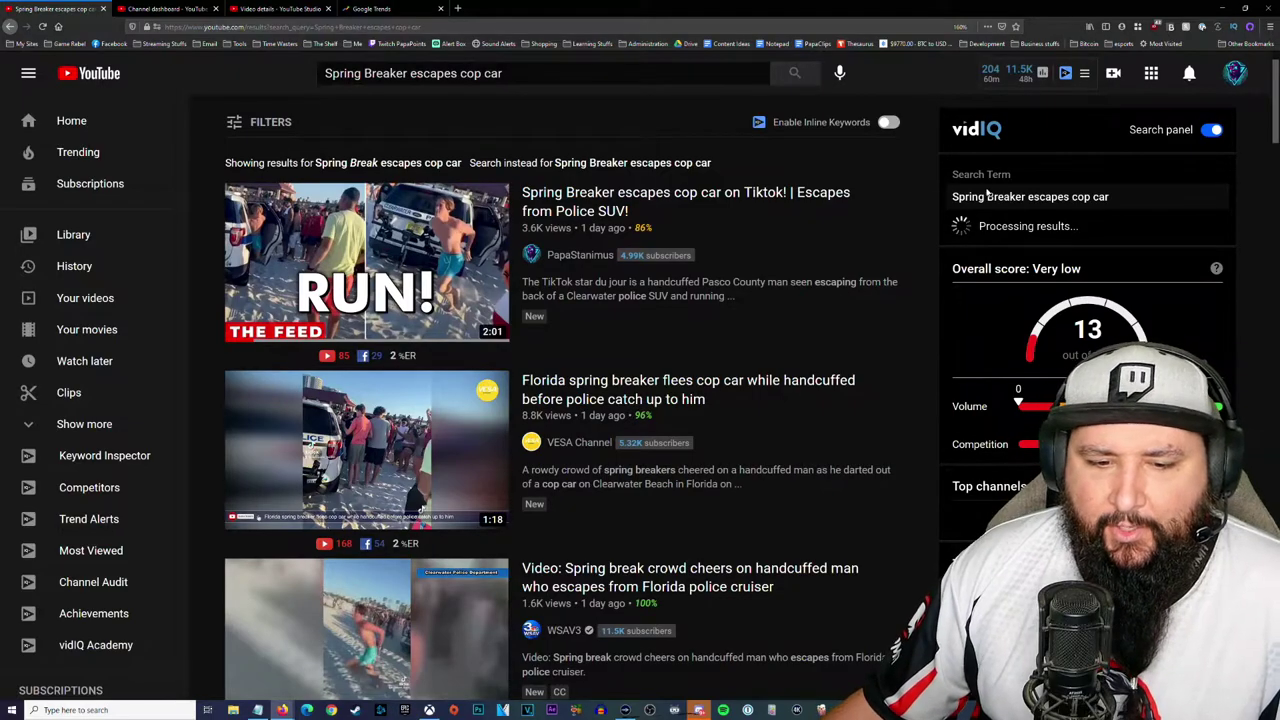
- Examine the search results, comparing the thumbnails, titles, view counts and like ratios of the competing videos
{"action": "scroll", "coordinate": [850, 182], "scroll_direction": "down", "scroll_amount": 2}
{"action": "scroll", "coordinate": [840, 182], "scroll_direction": "up", "scroll_amount": 2}
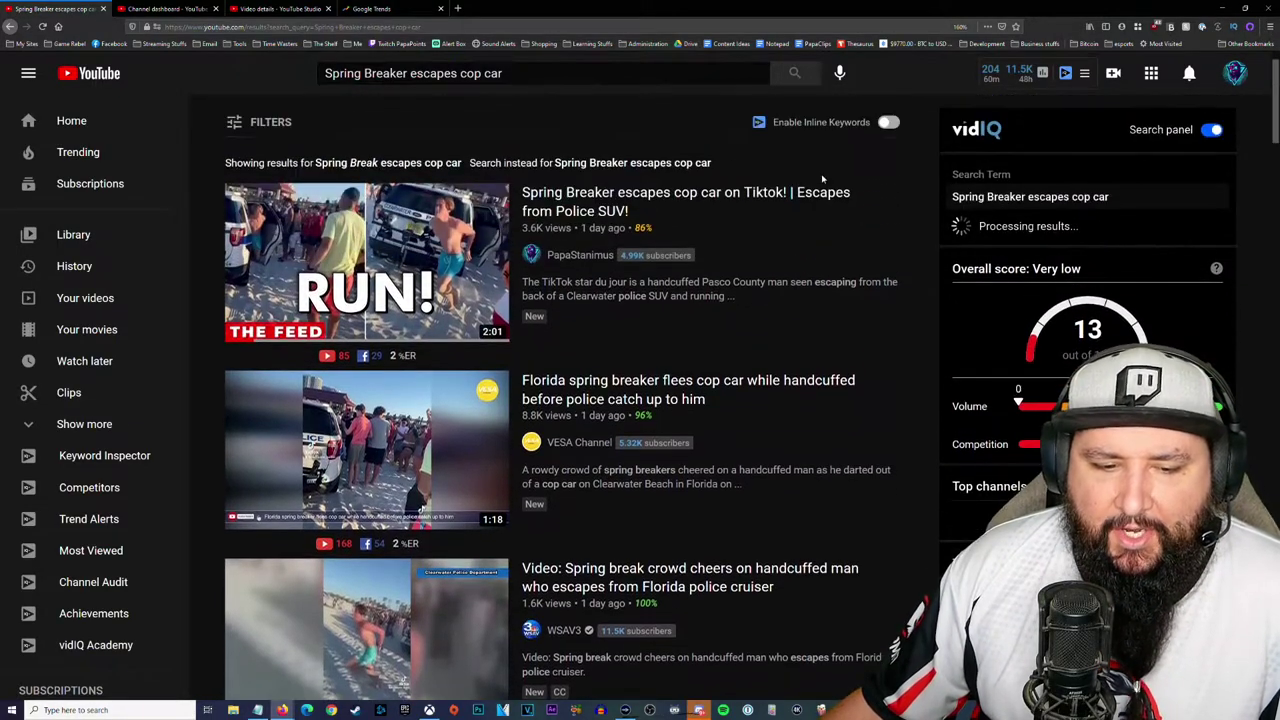
{"action": "scroll", "coordinate": [827, 183], "scroll_direction": "down", "scroll_amount": 2}
{"action": "scroll", "coordinate": [827, 183], "scroll_direction": "down", "scroll_amount": 5}
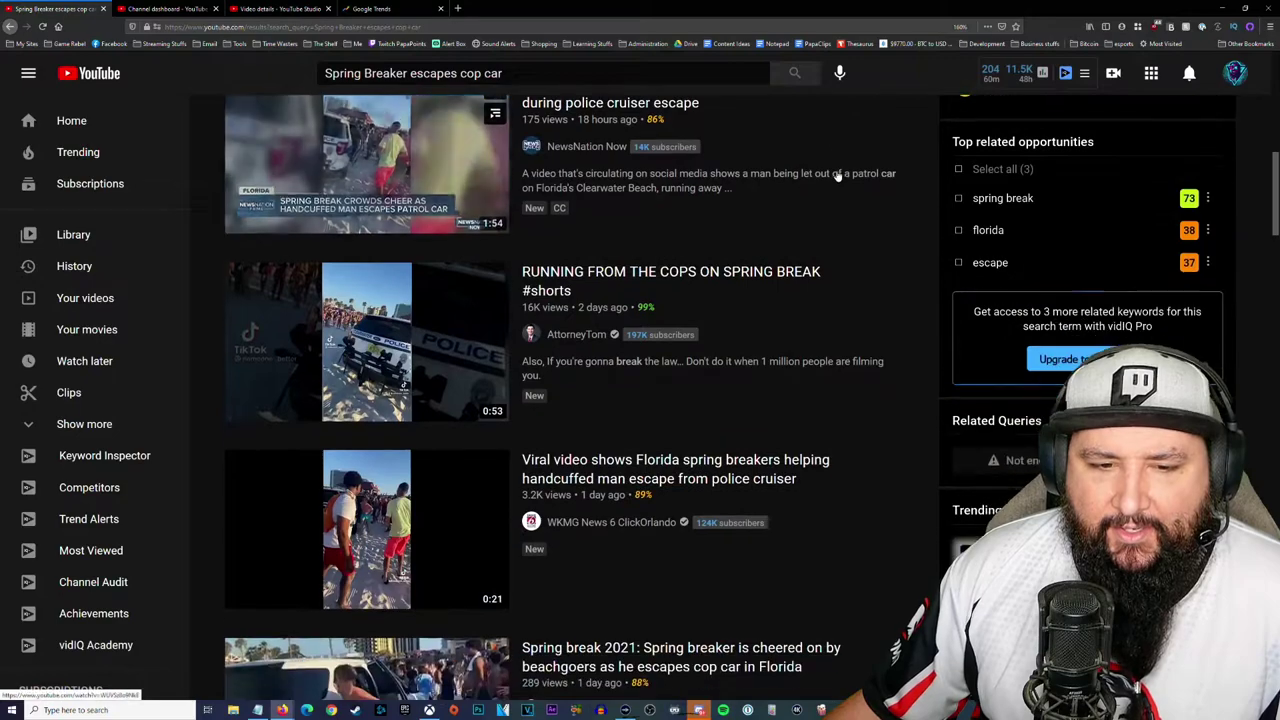
{"action": "scroll", "coordinate": [838, 174], "scroll_direction": "down", "scroll_amount": 4}
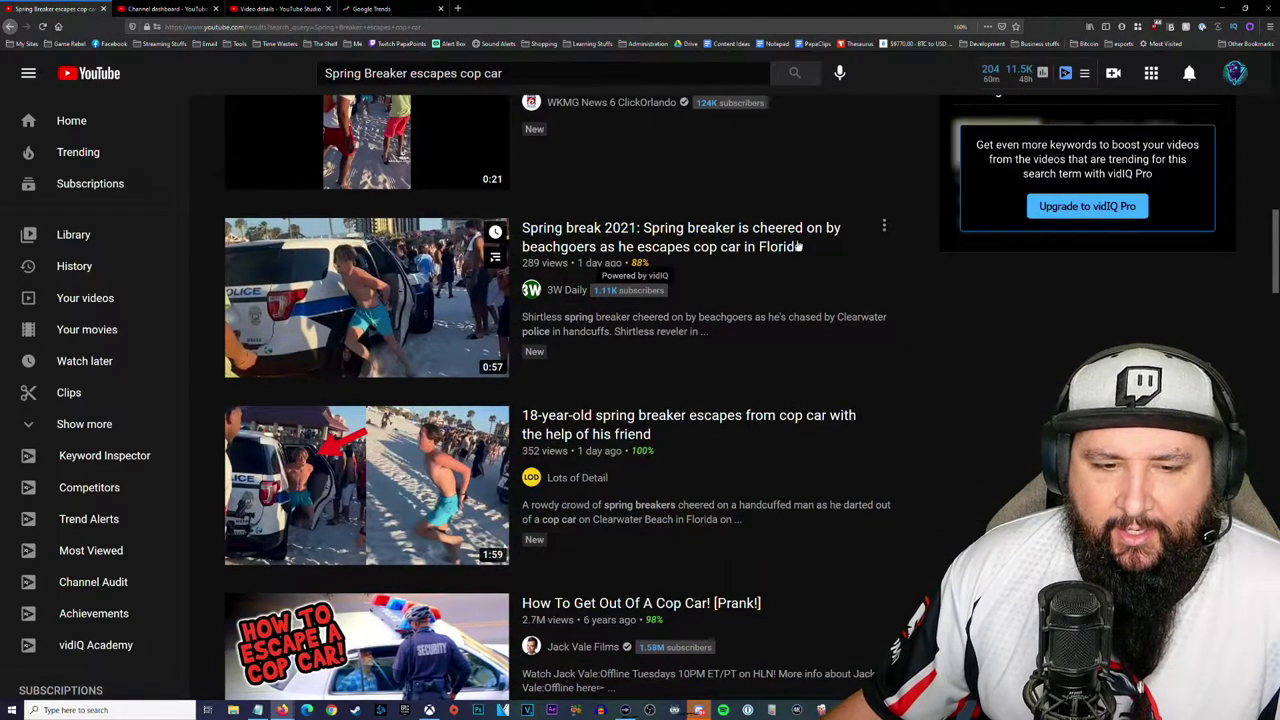
{"action": "scroll", "coordinate": [590, 287], "scroll_direction": "down", "scroll_amount": 3}
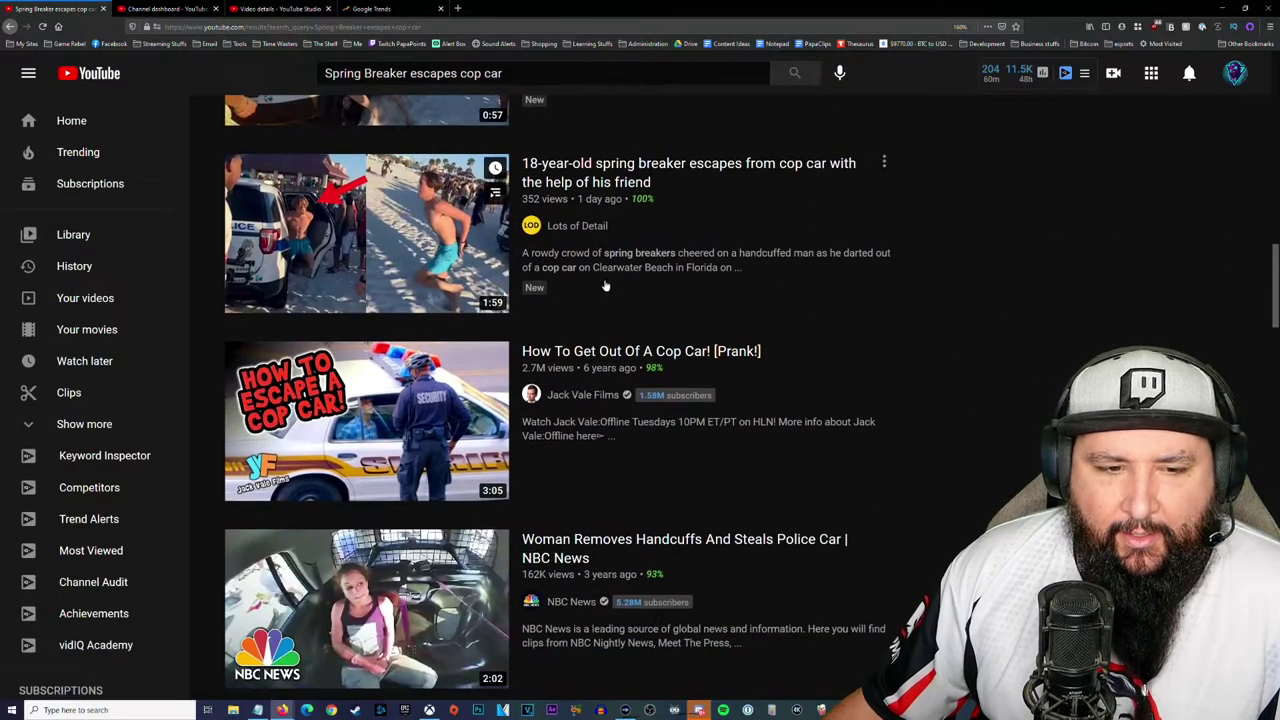
{"action": "scroll", "coordinate": [370, 222], "scroll_direction": "up", "scroll_amount": 5}
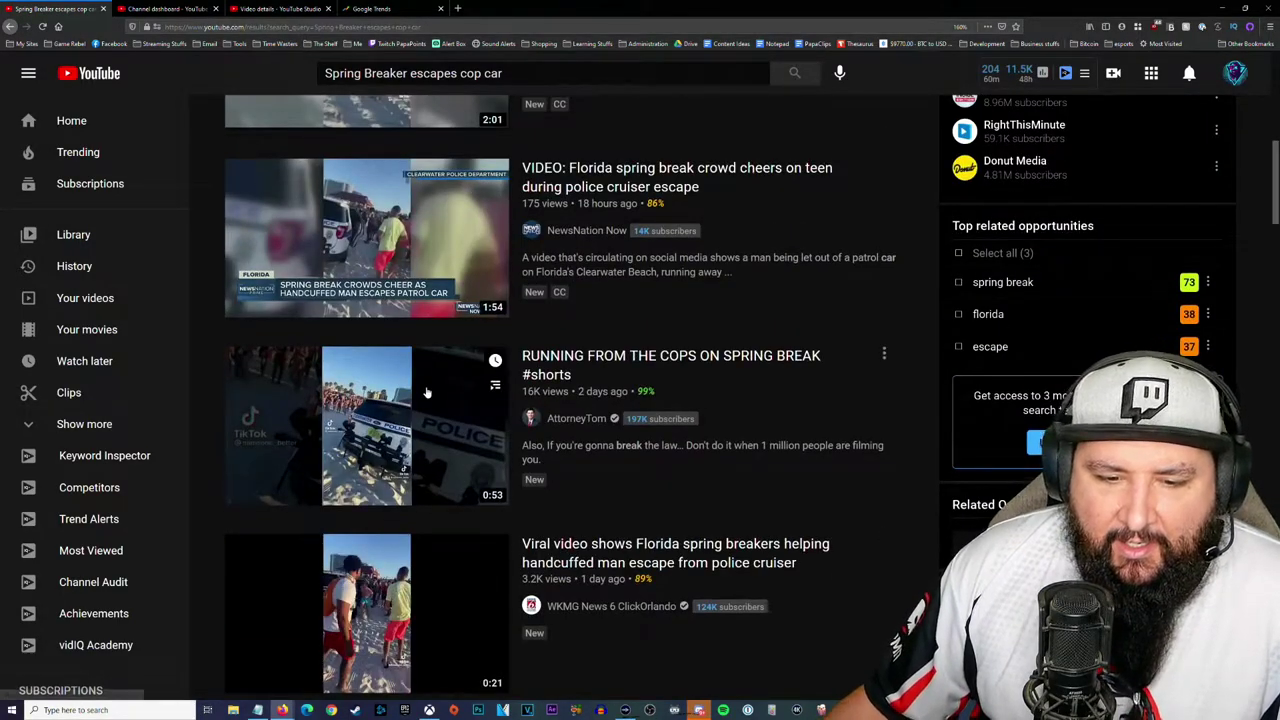
{"action": "scroll", "coordinate": [378, 336], "scroll_direction": "down", "scroll_amount": 2}
{"action": "mouse_move", "coordinate": [367, 385]}
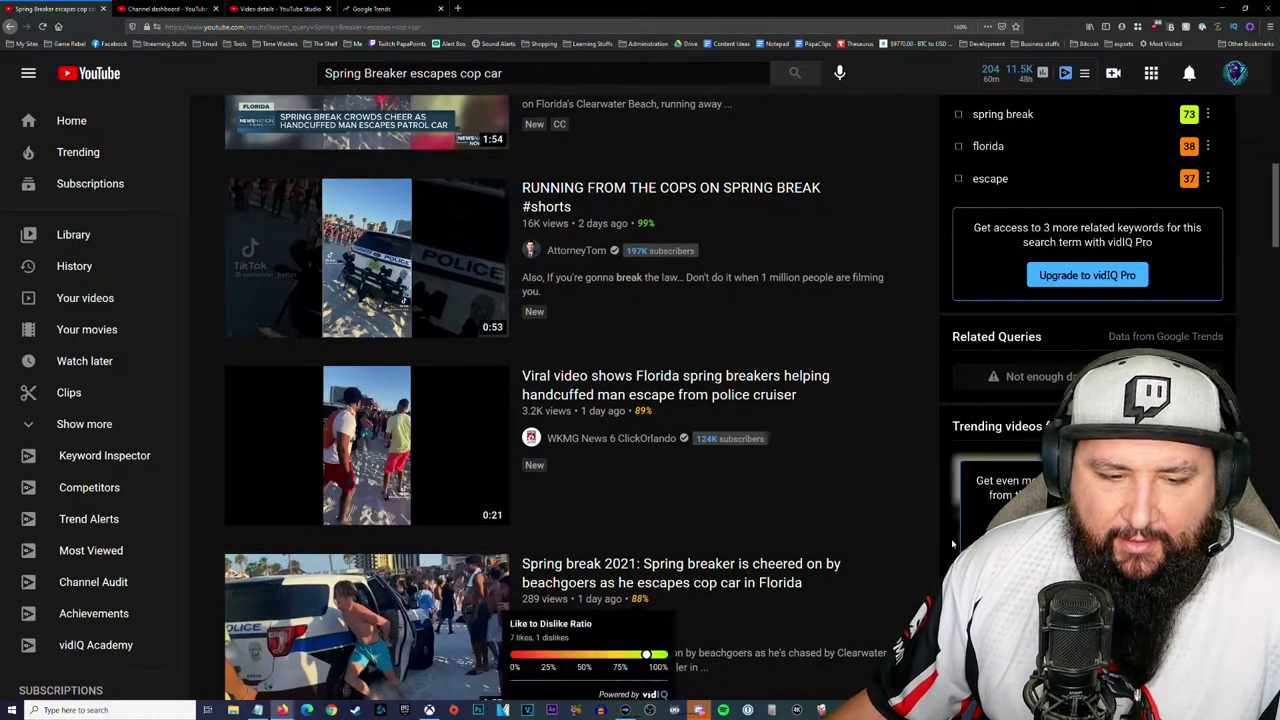
{"action": "scroll", "coordinate": [786, 338], "scroll_direction": "up", "scroll_amount": 1}
{"action": "scroll", "coordinate": [778, 420], "scroll_direction": "up", "scroll_amount": 2}
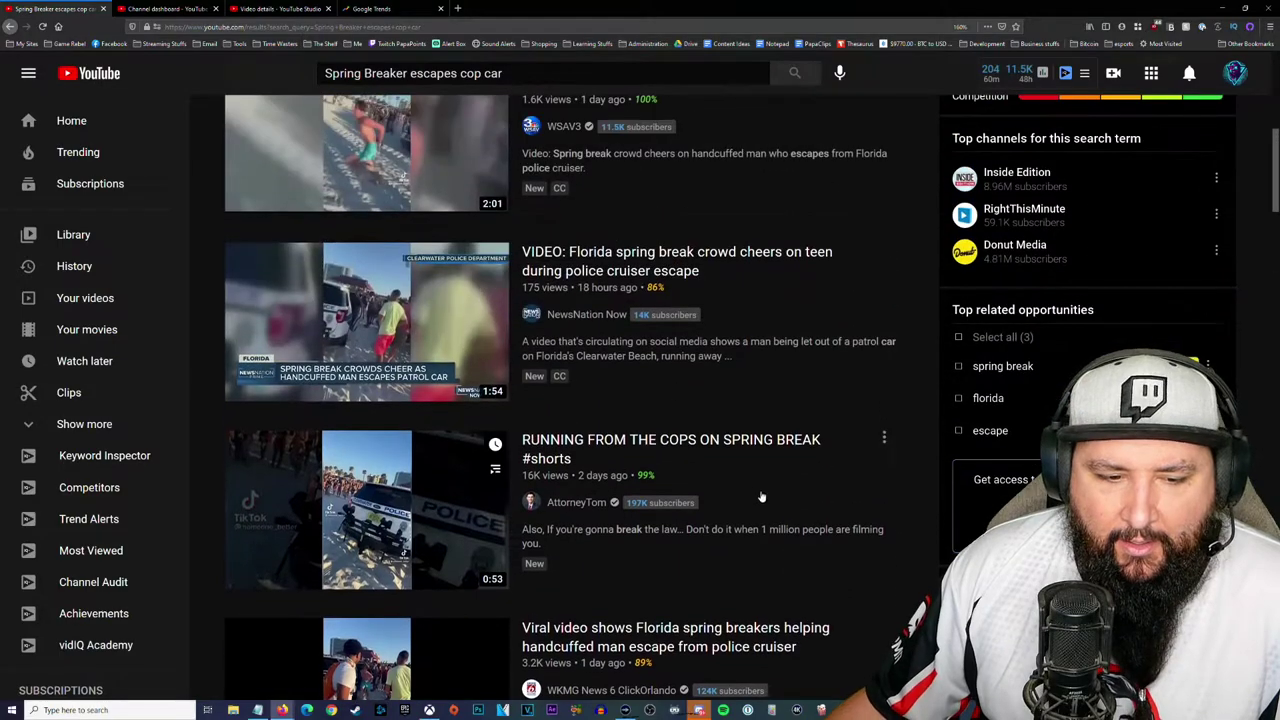
{"action": "scroll", "coordinate": [690, 485], "scroll_direction": "up", "scroll_amount": 2}
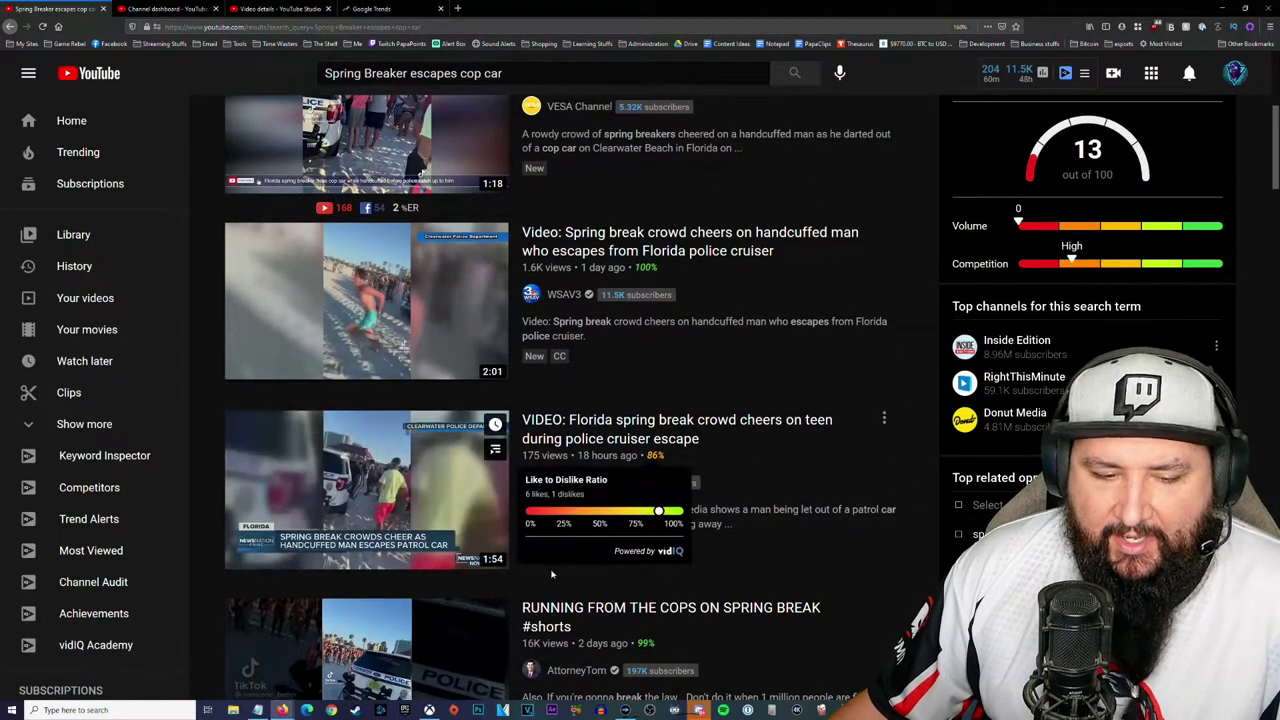
{"action": "scroll", "coordinate": [870, 400], "scroll_direction": "up", "scroll_amount": 3}
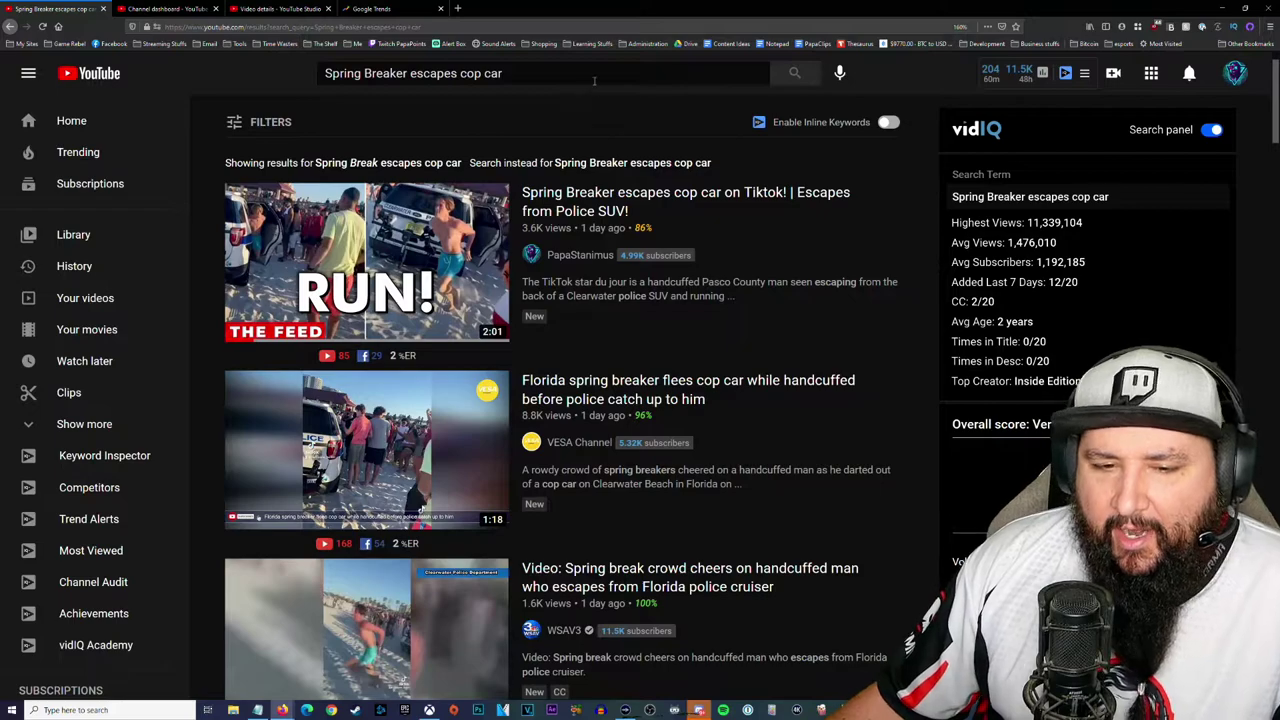
- Open the Spring Breaker video's analytics and view its reach data on impressions and click-through rate
{"action": "left_click", "coordinate": [155, 6]}
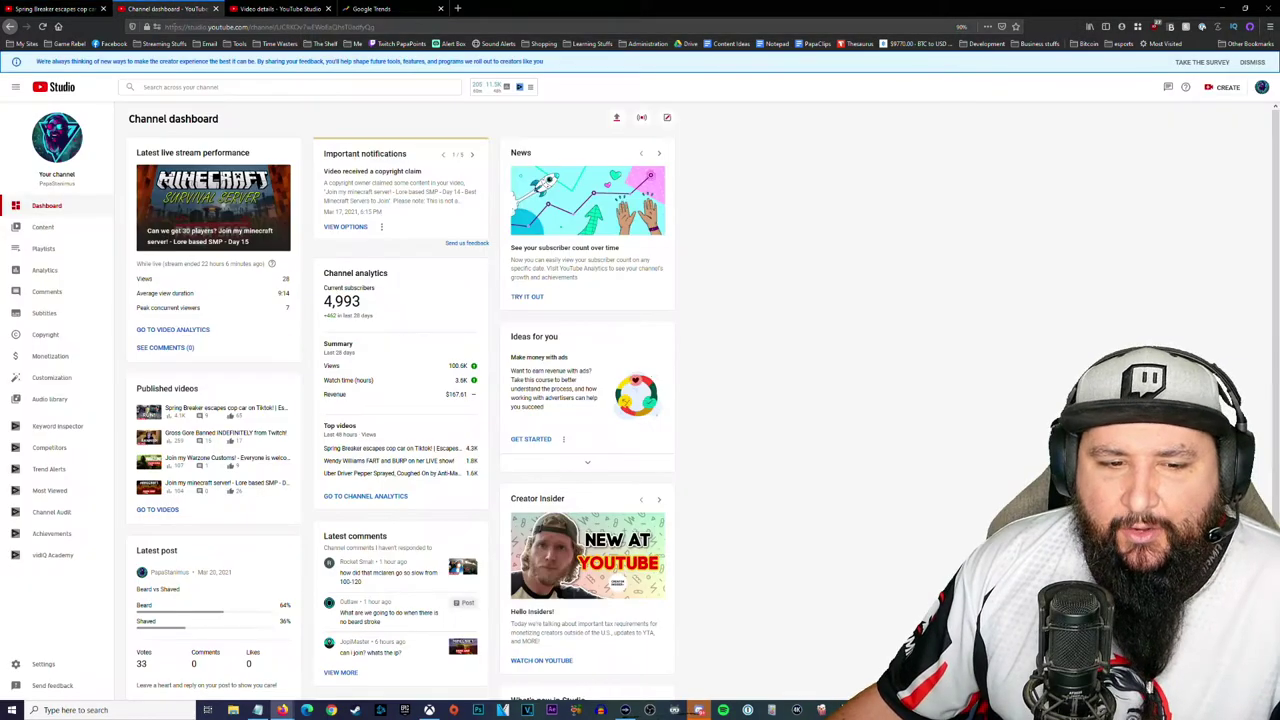
{"action": "left_click", "coordinate": [268, 8]}
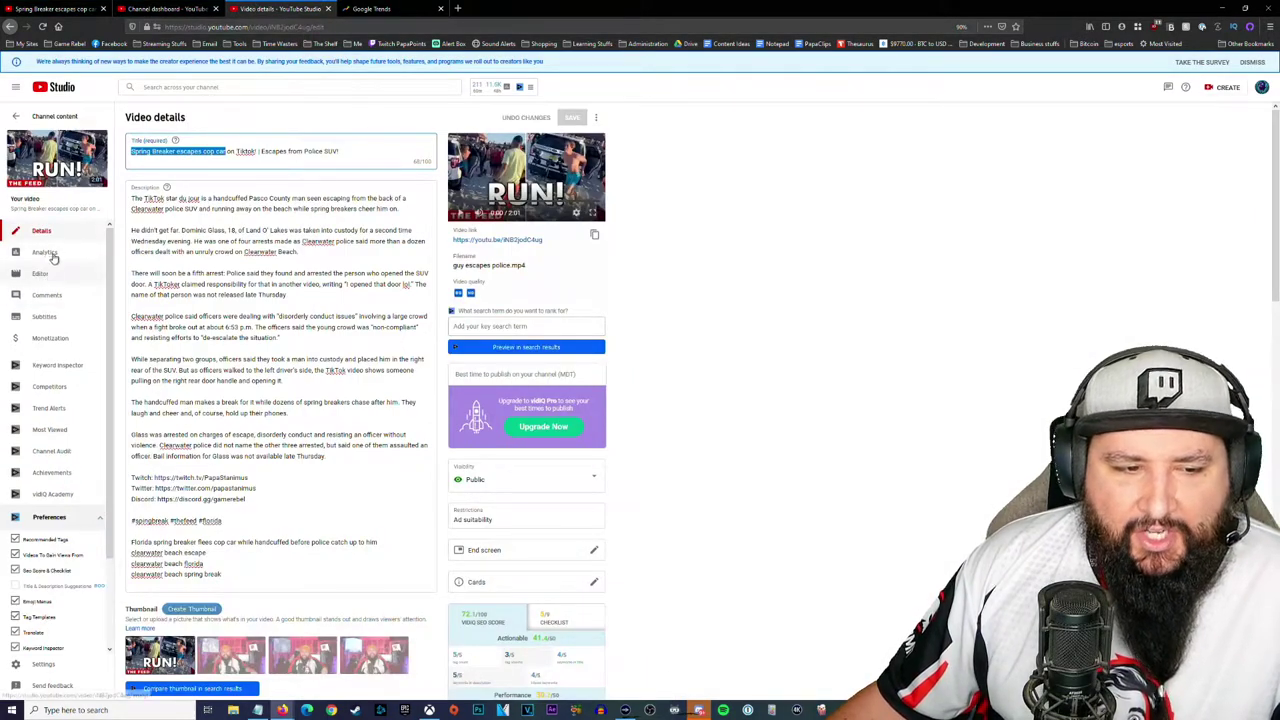
{"action": "left_click", "coordinate": [52, 254]}
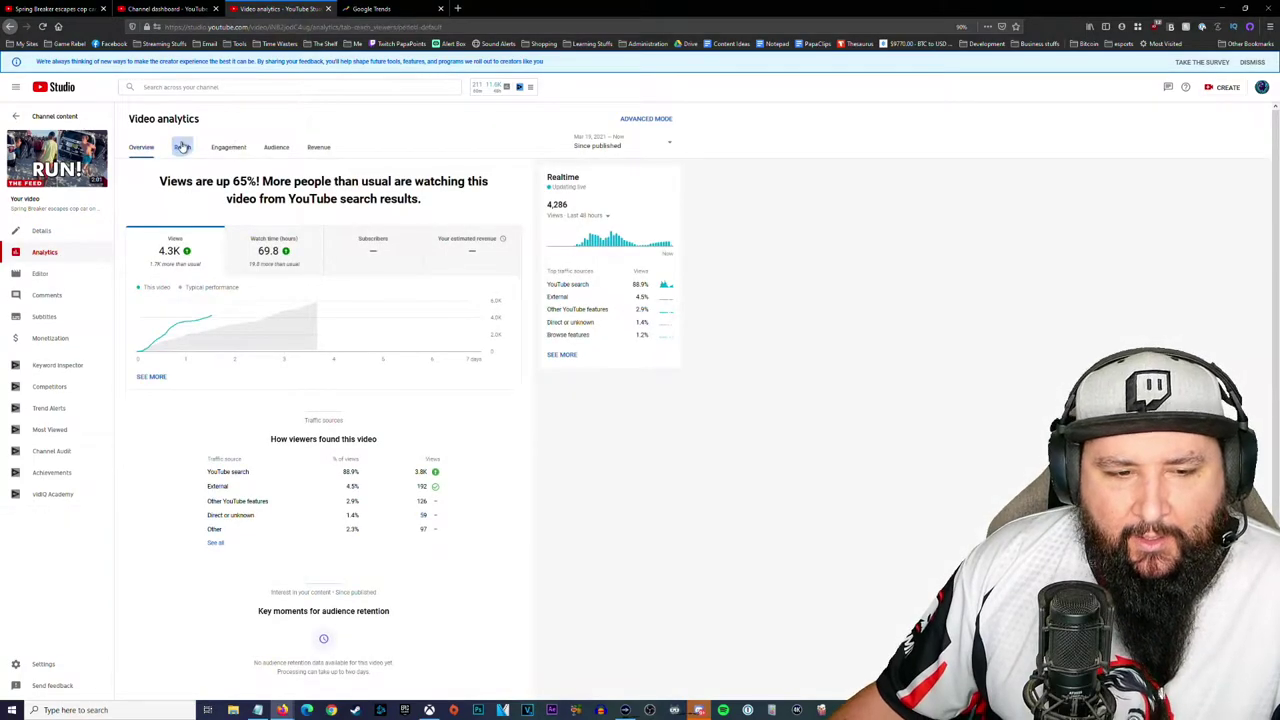
{"action": "left_click", "coordinate": [182, 147]}
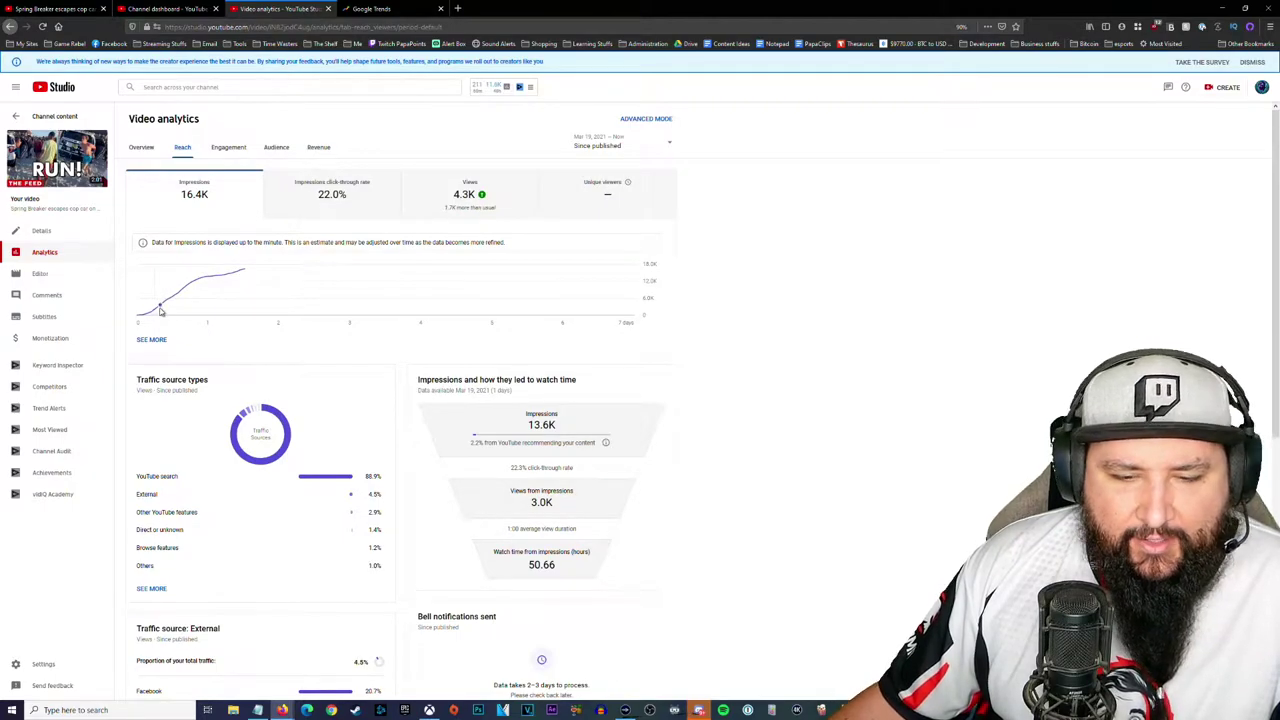
- Return to the "Spring Breaker escapes cop car" search results and compare the top-ranked video with its competitors
{"action": "left_click", "coordinate": [60, 7]}
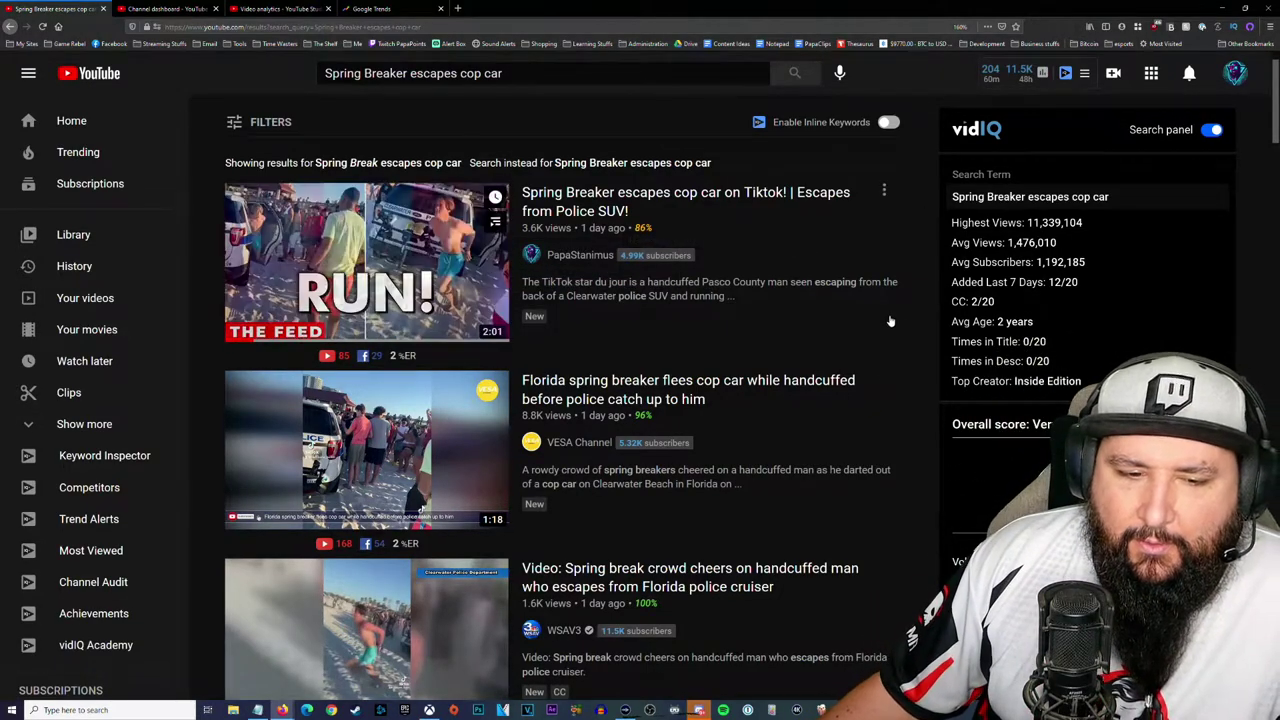
{"action": "scroll", "coordinate": [886, 320], "scroll_direction": "down", "scroll_amount": 3}
{"action": "scroll", "coordinate": [886, 320], "scroll_direction": "up", "scroll_amount": 3}
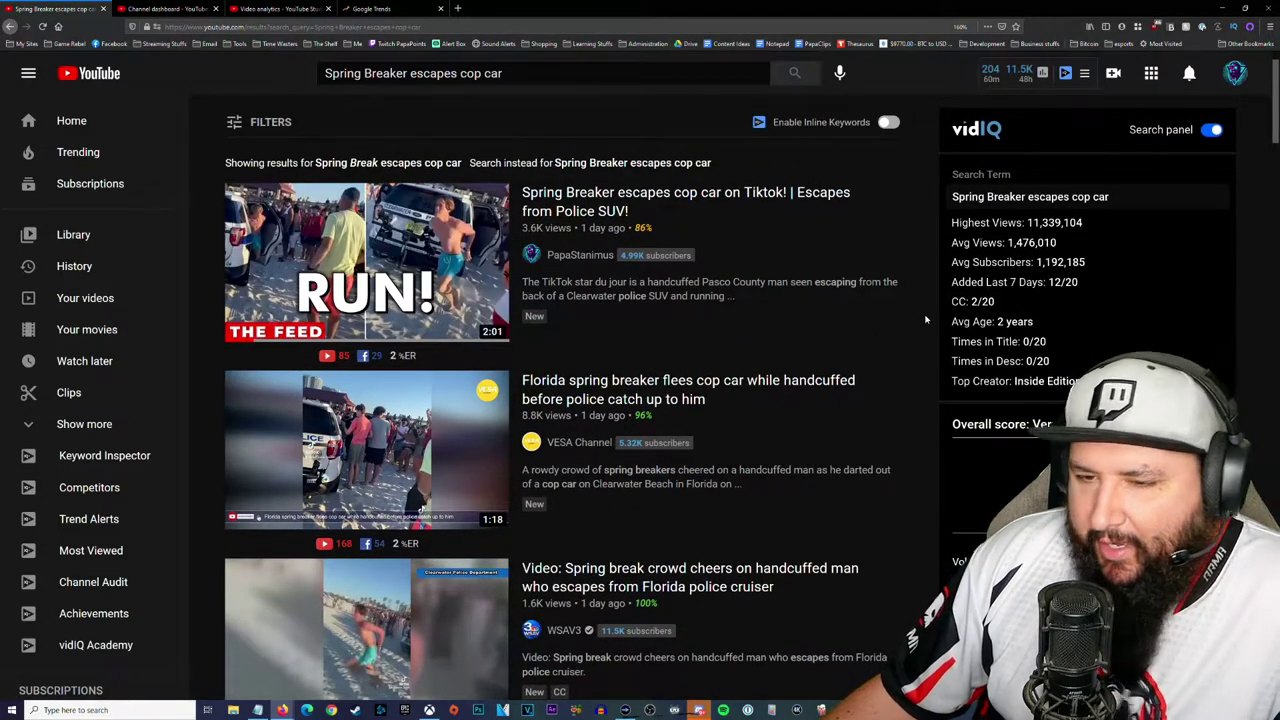
- Open the creator's own YouTube channel in a new tab, pause the channel trailer and show its uploaded videos
{"action": "left_click", "coordinate": [163, 9]}
{"action": "left_click", "coordinate": [57, 140]}
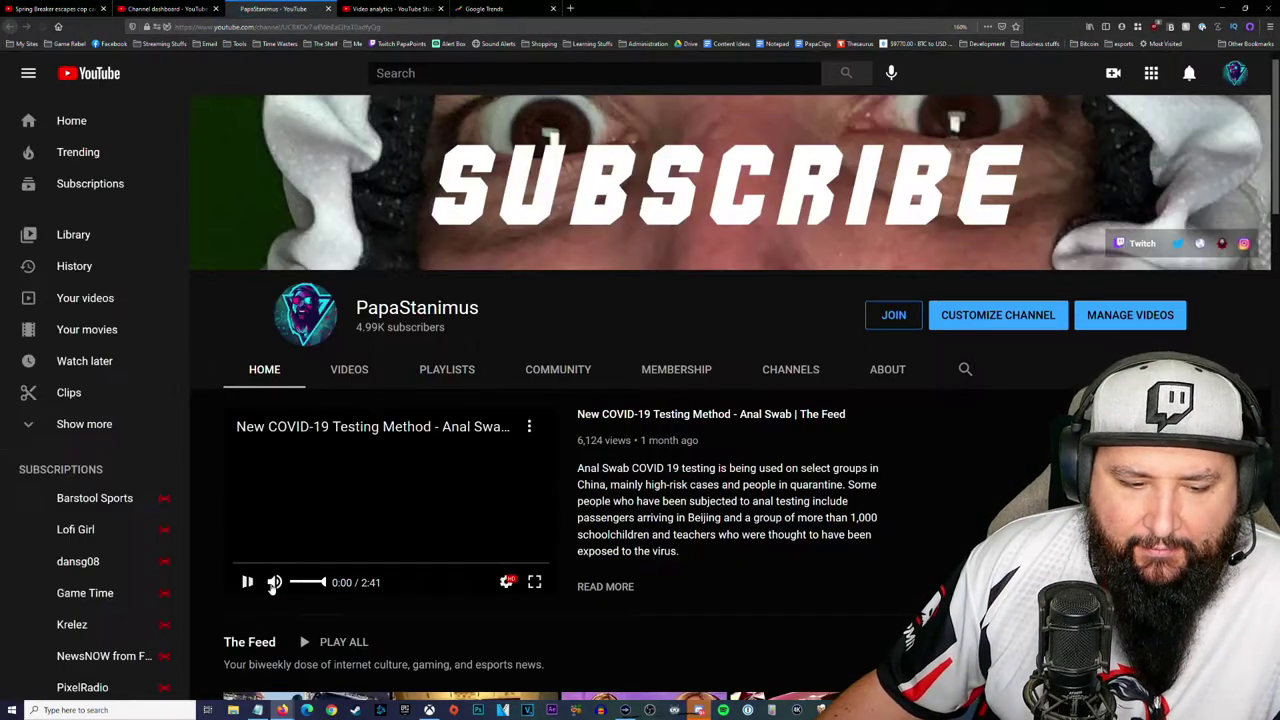
{"action": "left_click", "coordinate": [246, 583]}
{"action": "left_click", "coordinate": [349, 369]}
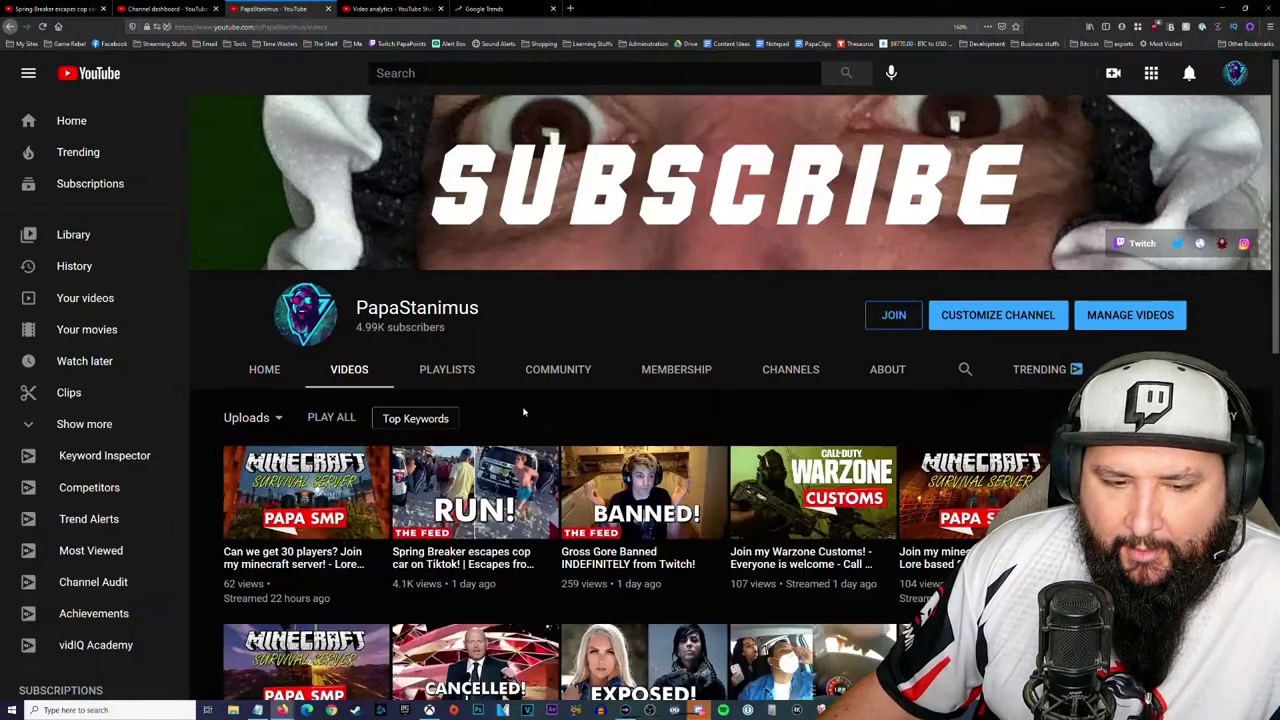
- Examine the thumbnails, titles and view counts of the channel's most recent uploads
{"action": "scroll", "coordinate": [945, 393], "scroll_direction": "down", "scroll_amount": 4}
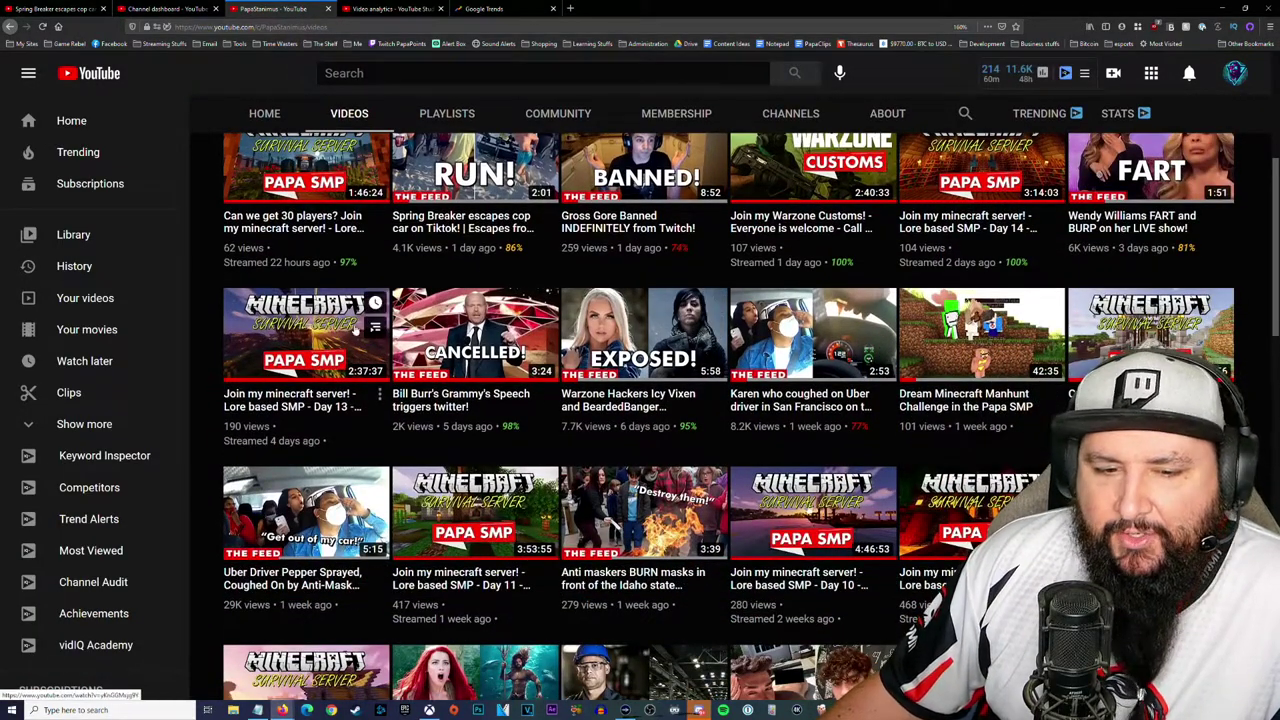
{"action": "scroll", "coordinate": [900, 228], "scroll_direction": "up", "scroll_amount": 3}
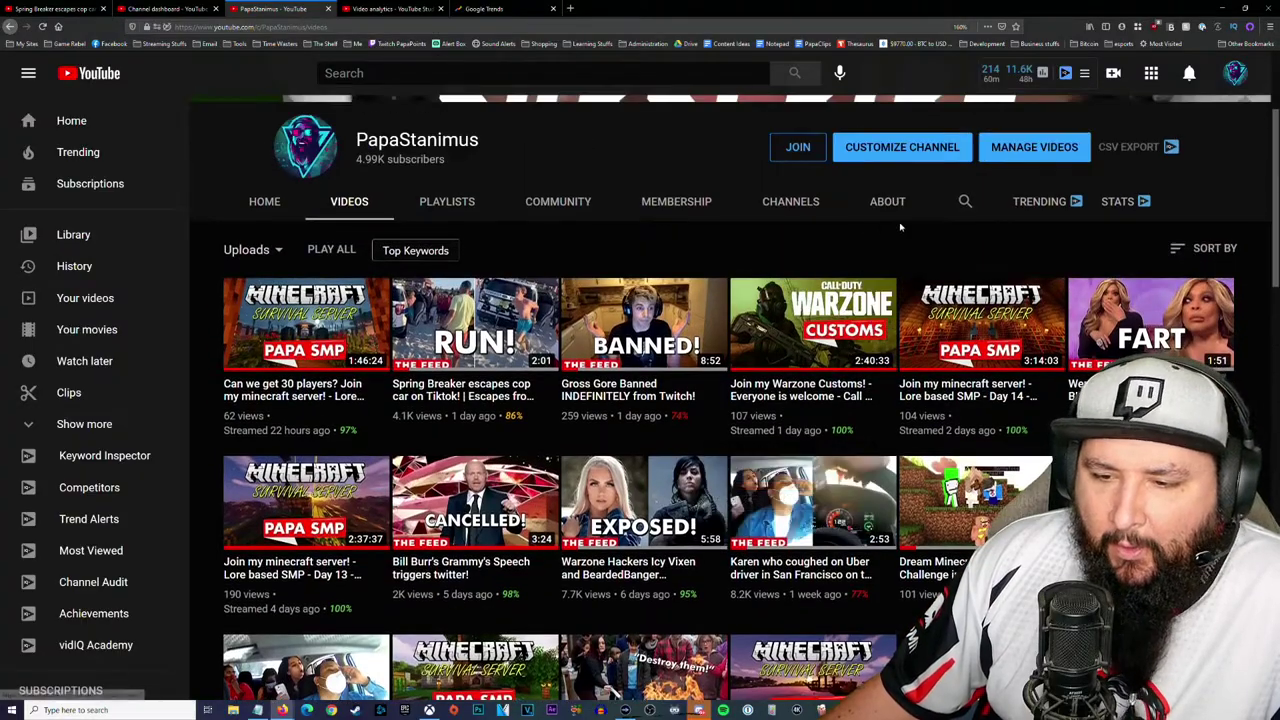
{"action": "scroll", "coordinate": [900, 228], "scroll_direction": "down", "scroll_amount": 15}
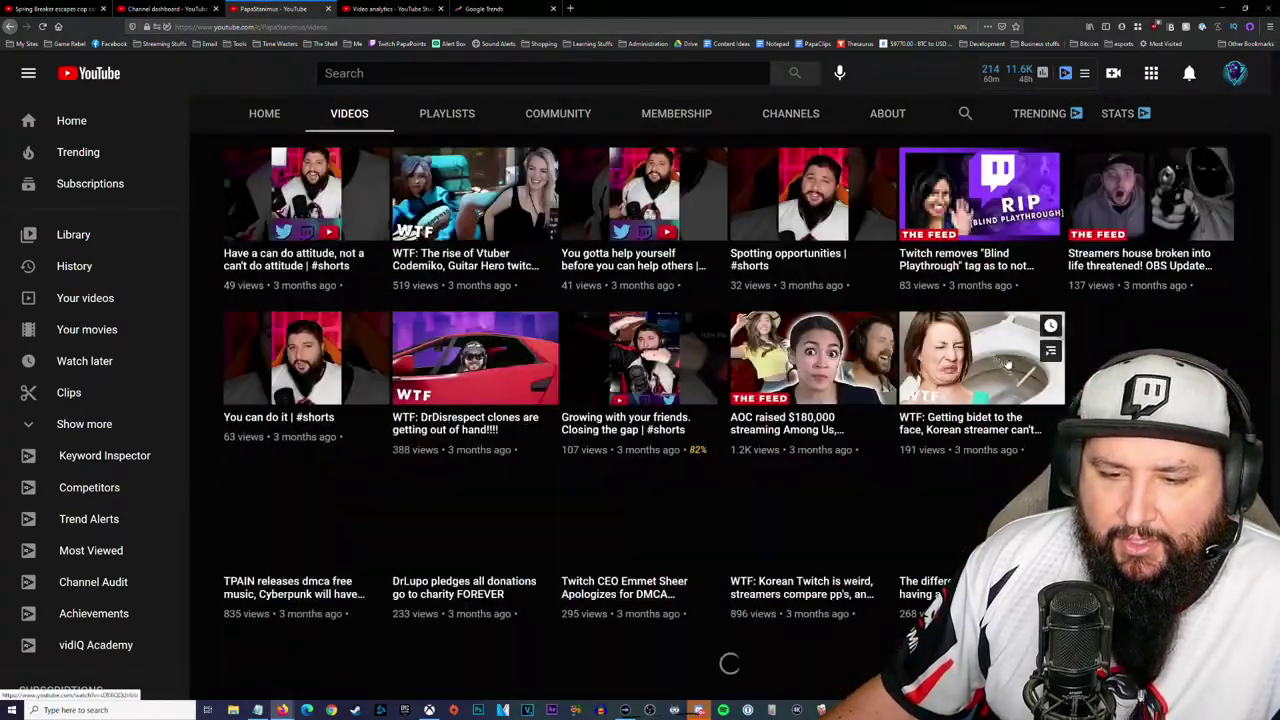
{"action": "scroll", "coordinate": [730, 400], "scroll_direction": "up", "scroll_amount": 15}
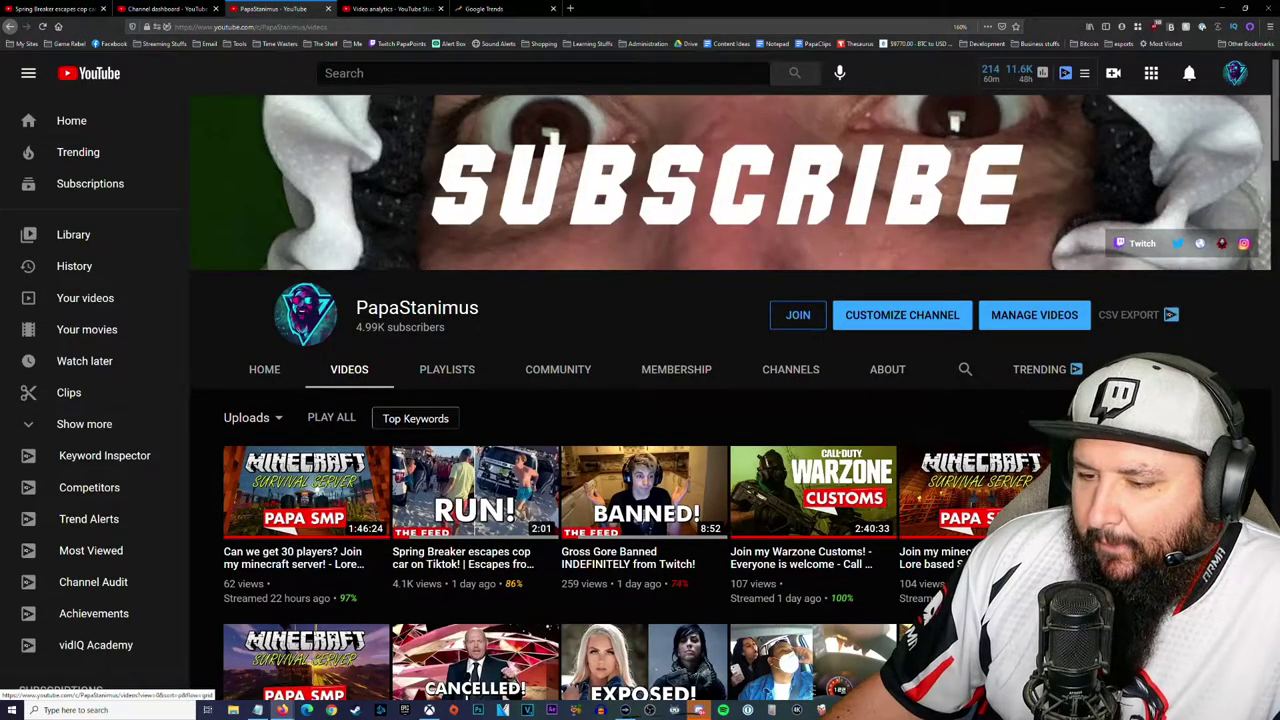
- Sort the channel's uploads from oldest to newest and examine how the thumbnail and title style develops over the years
{"action": "left_click", "coordinate": [1150, 490]}
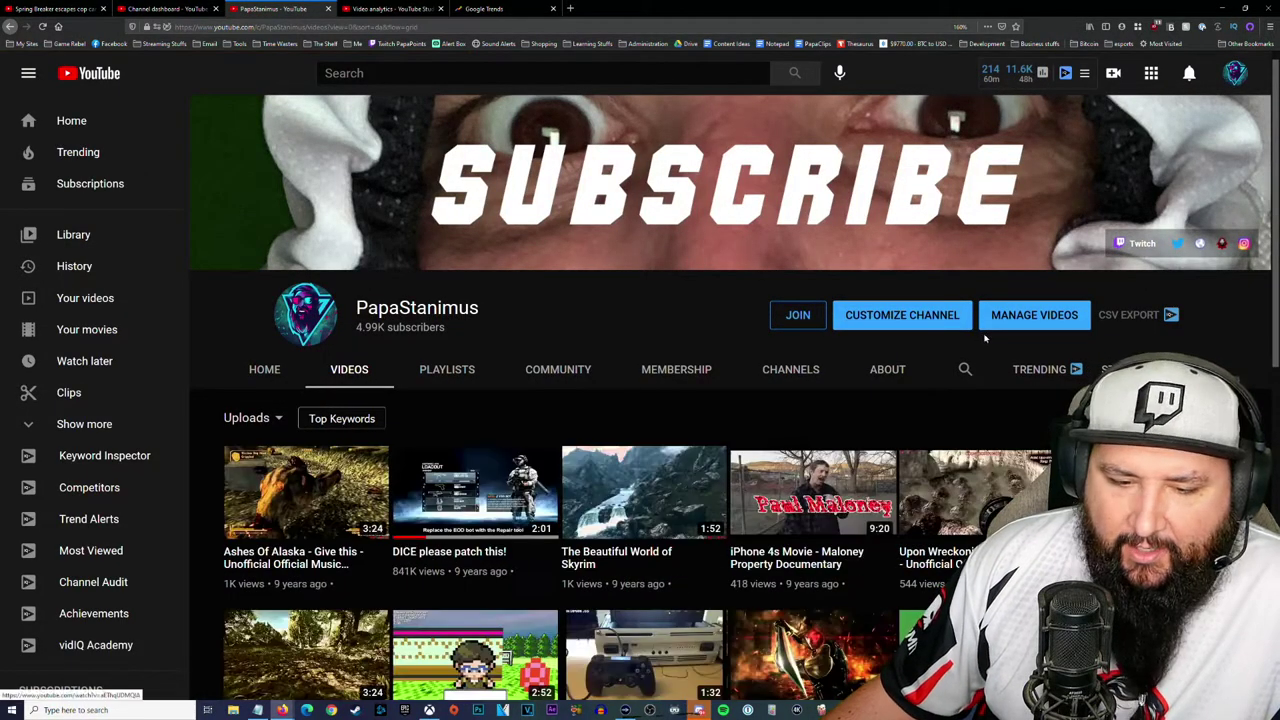
{"action": "scroll", "coordinate": [993, 342], "scroll_direction": "down", "scroll_amount": 3}
{"action": "scroll", "coordinate": [993, 342], "scroll_direction": "down", "scroll_amount": 2}
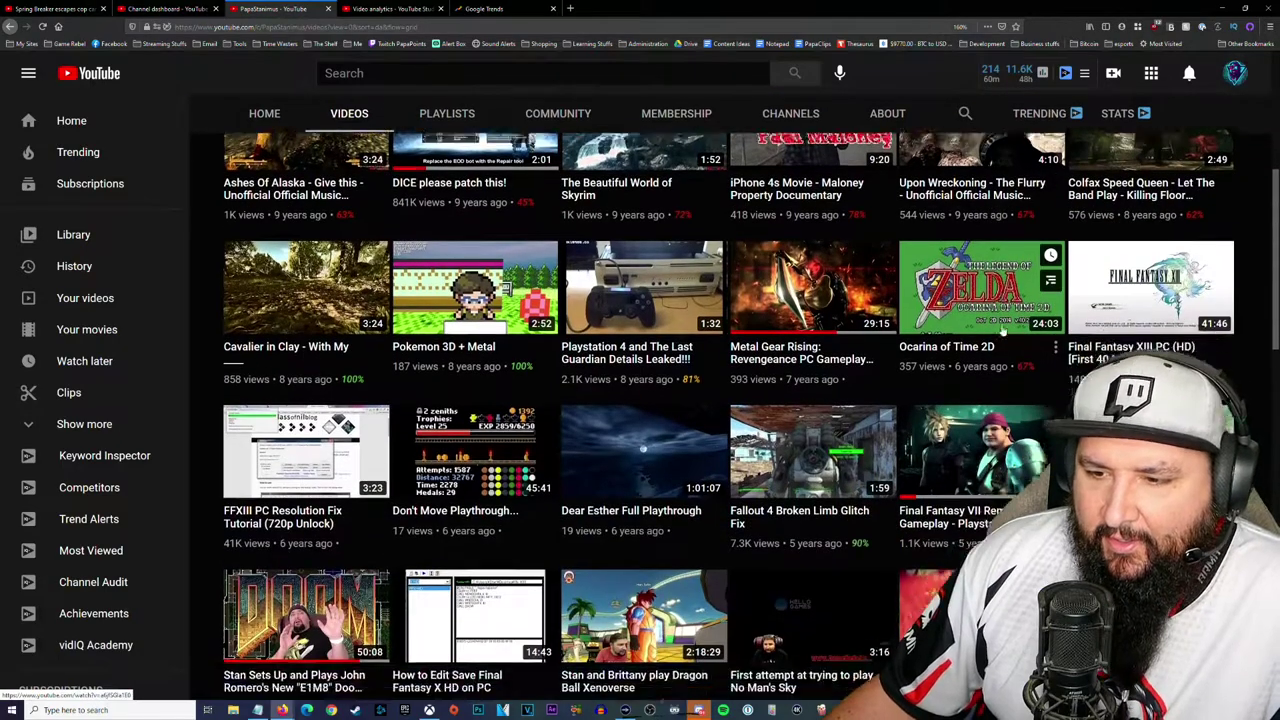
{"action": "scroll", "coordinate": [1002, 332], "scroll_direction": "down", "scroll_amount": 2}
{"action": "scroll", "coordinate": [1002, 332], "scroll_direction": "down", "scroll_amount": 4}
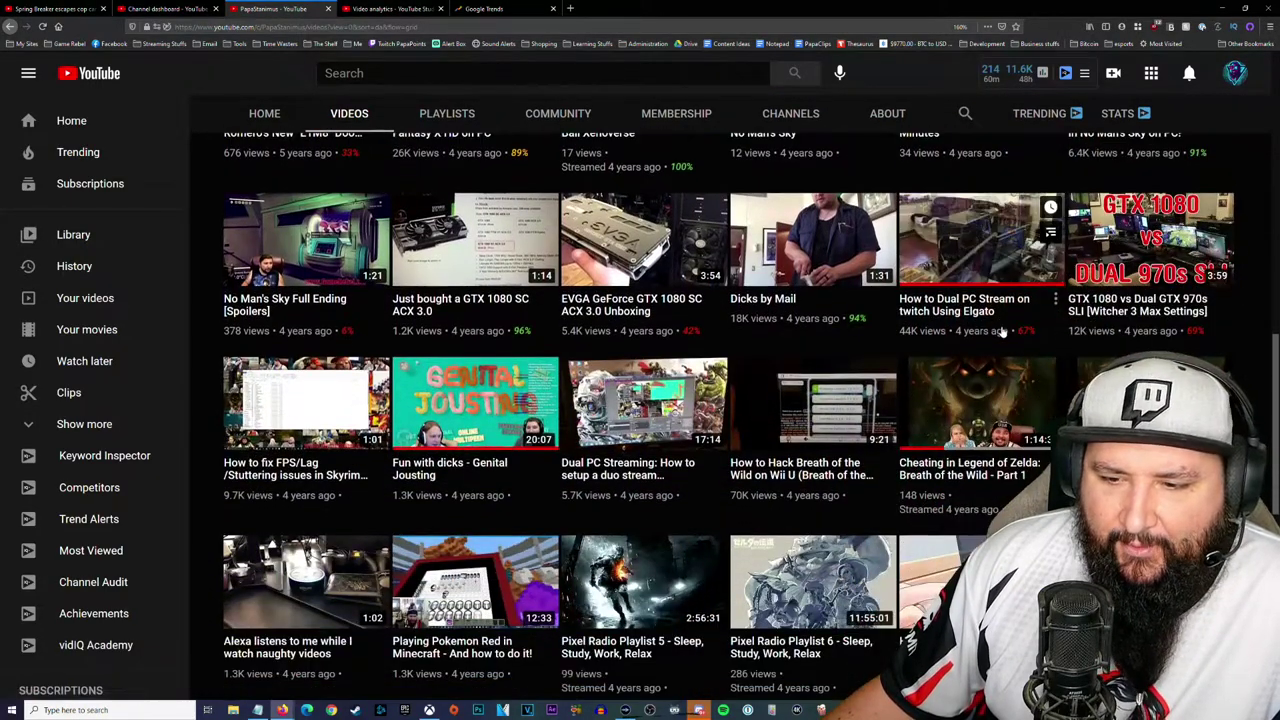
{"action": "scroll", "coordinate": [1003, 333], "scroll_direction": "down", "scroll_amount": 1}
{"action": "scroll", "coordinate": [1004, 339], "scroll_direction": "down", "scroll_amount": 2}
{"action": "scroll", "coordinate": [1004, 333], "scroll_direction": "down", "scroll_amount": 2}
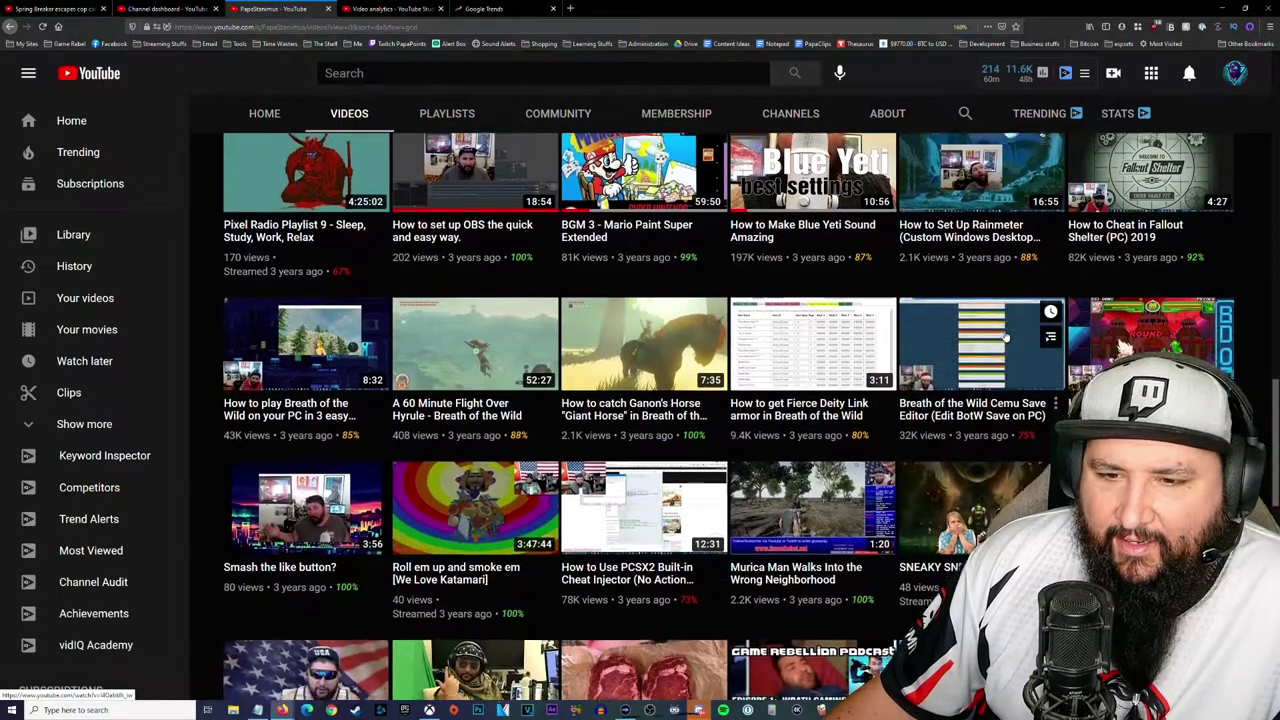
{"action": "scroll", "coordinate": [1005, 339], "scroll_direction": "down", "scroll_amount": 3}
{"action": "scroll", "coordinate": [1007, 343], "scroll_direction": "down", "scroll_amount": 3}
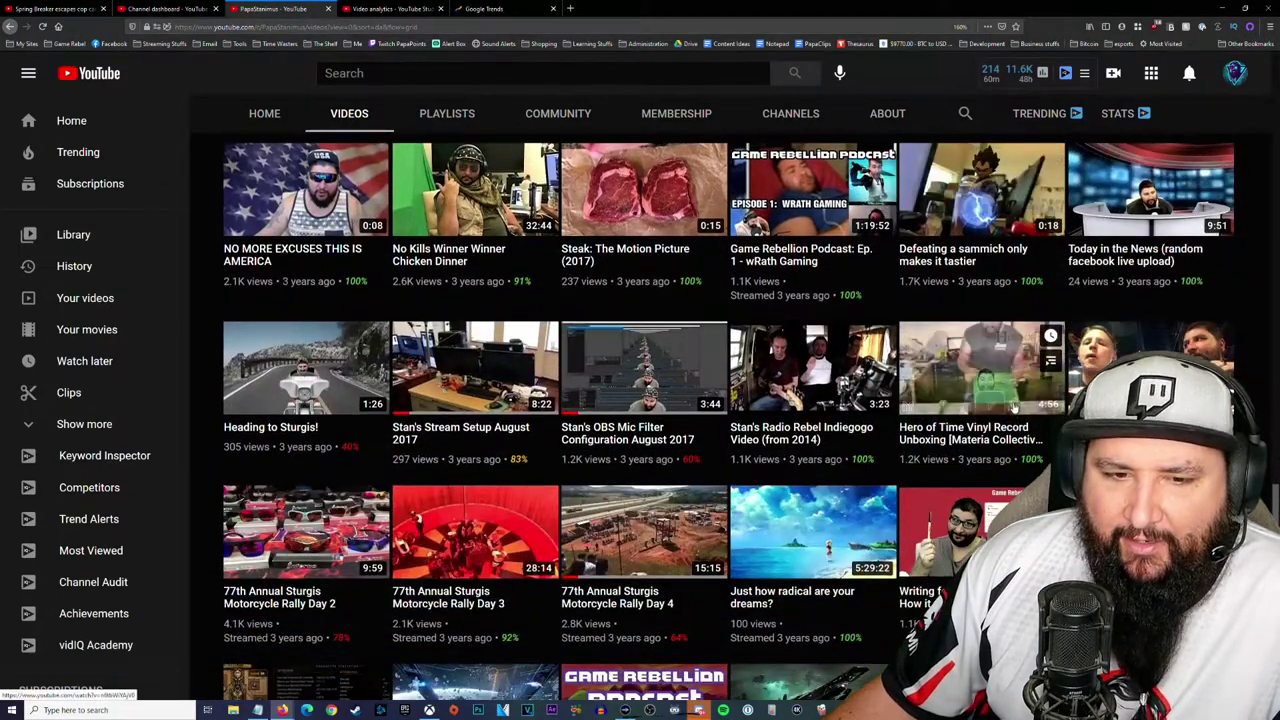
{"action": "scroll", "coordinate": [1012, 407], "scroll_direction": "down", "scroll_amount": 3}
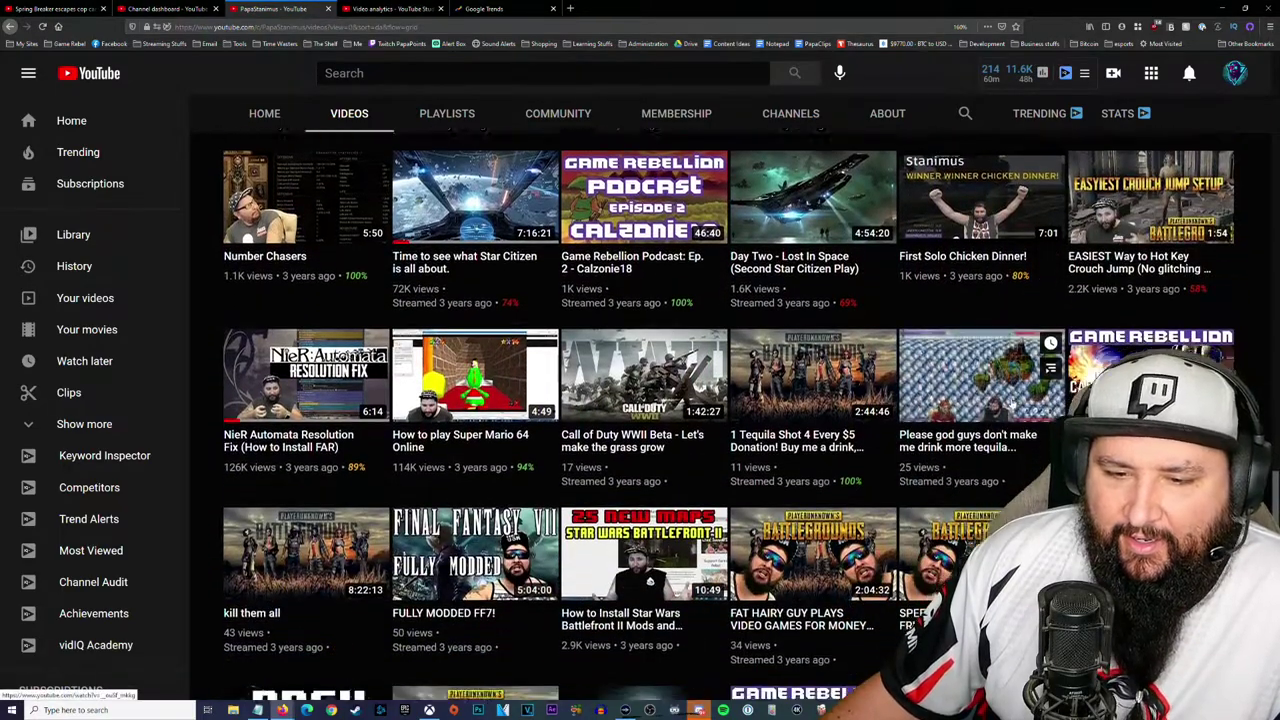
{"action": "scroll", "coordinate": [1011, 400], "scroll_direction": "down", "scroll_amount": 9}
{"action": "scroll", "coordinate": [1010, 393], "scroll_direction": "down", "scroll_amount": 20}
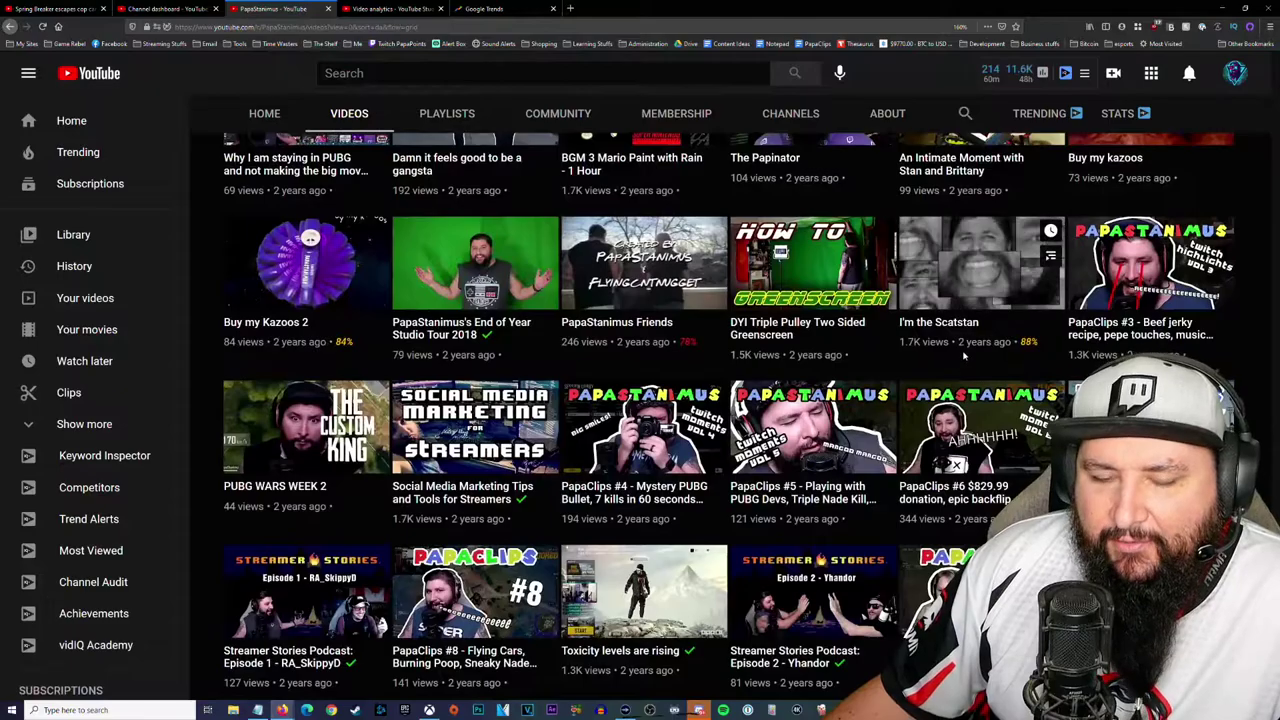
{"action": "scroll", "coordinate": [940, 342], "scroll_direction": "down", "scroll_amount": 15}
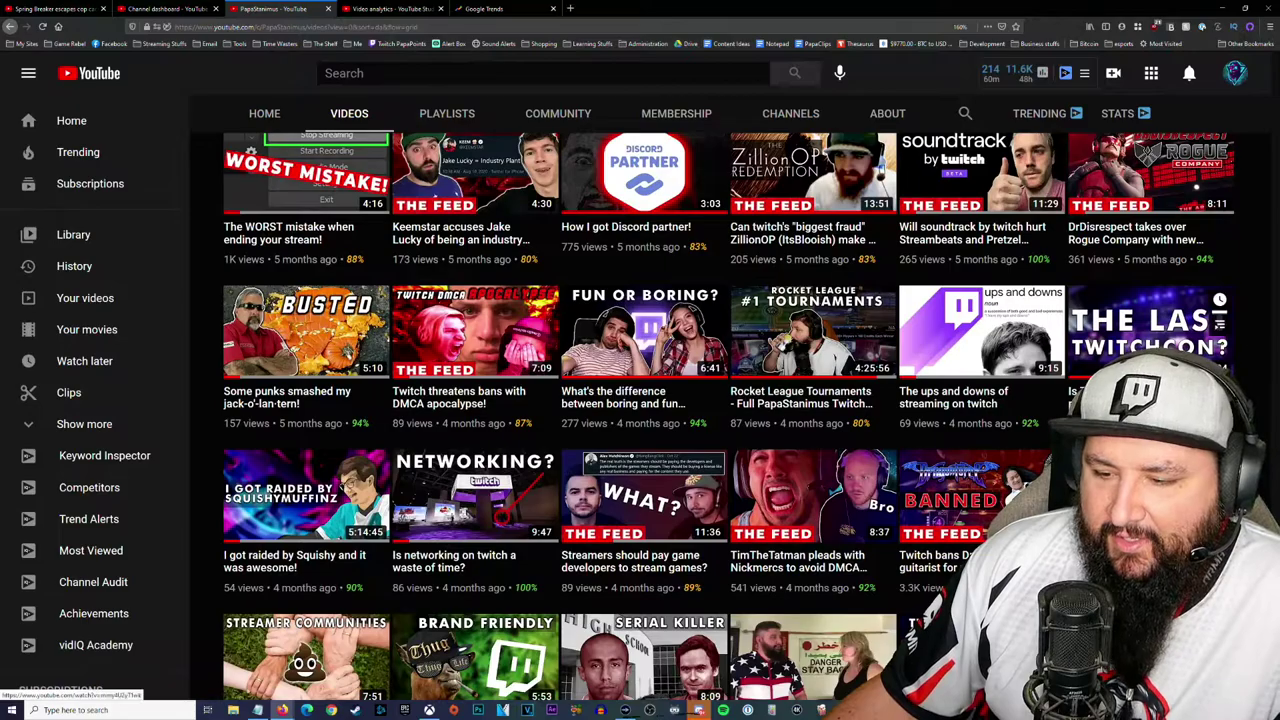
{"action": "scroll", "coordinate": [1265, 333], "scroll_direction": "down", "scroll_amount": 5}
{"action": "scroll", "coordinate": [1265, 333], "scroll_direction": "down", "scroll_amount": 5}
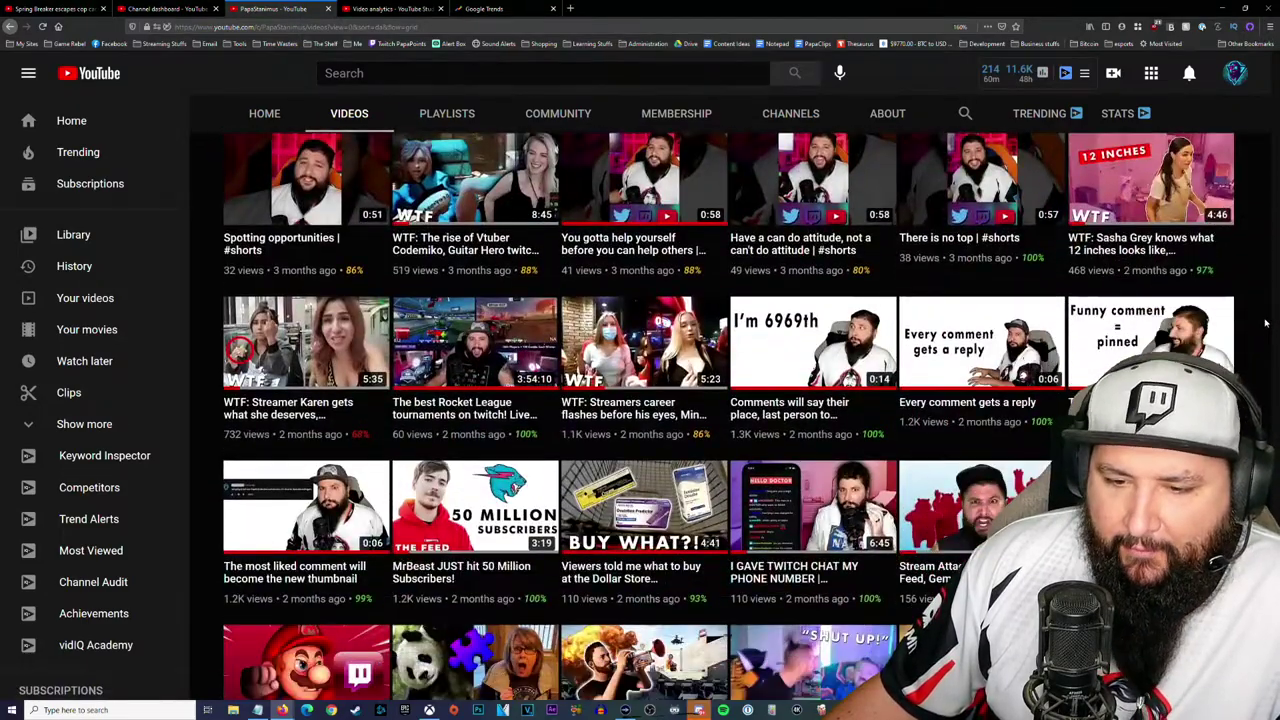
{"action": "scroll", "coordinate": [1265, 333], "scroll_direction": "down", "scroll_amount": 5}
{"action": "scroll", "coordinate": [1269, 316], "scroll_direction": "down", "scroll_amount": 3}
{"action": "scroll", "coordinate": [1269, 316], "scroll_direction": "up", "scroll_amount": 2}
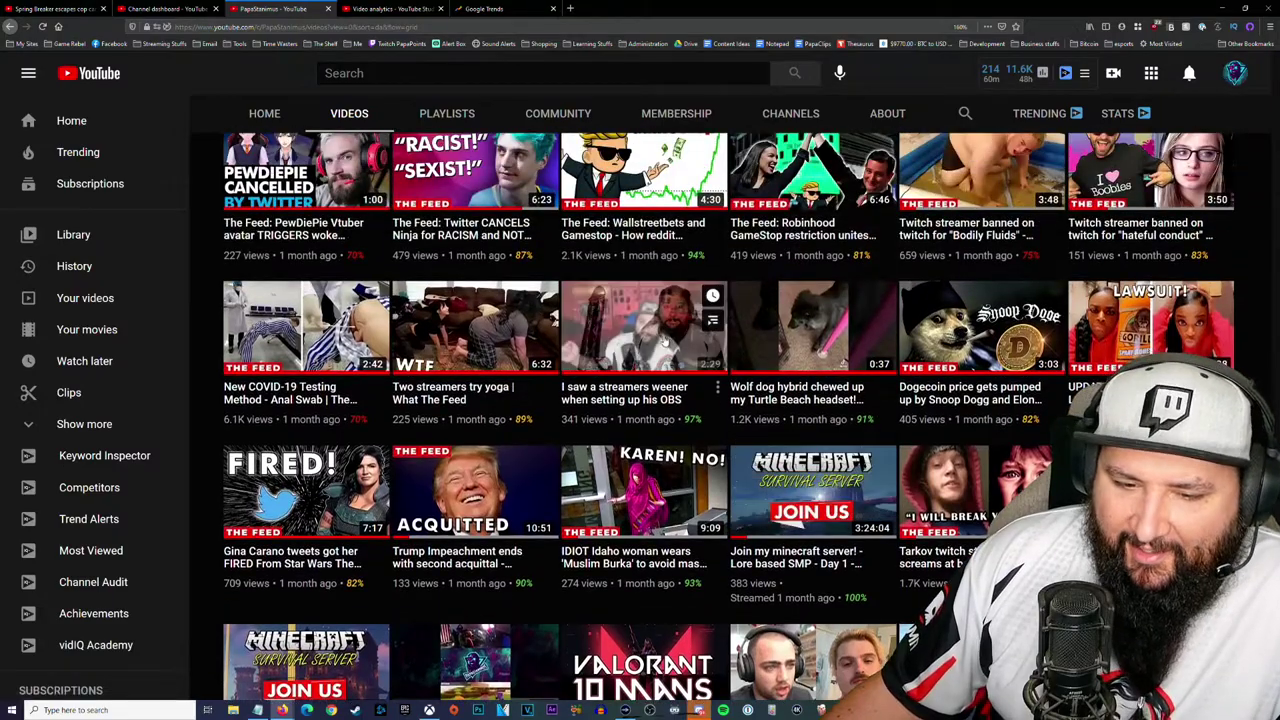
{"action": "scroll", "coordinate": [1255, 217], "scroll_direction": "down", "scroll_amount": 4}
{"action": "scroll", "coordinate": [1255, 217], "scroll_direction": "down", "scroll_amount": 6}
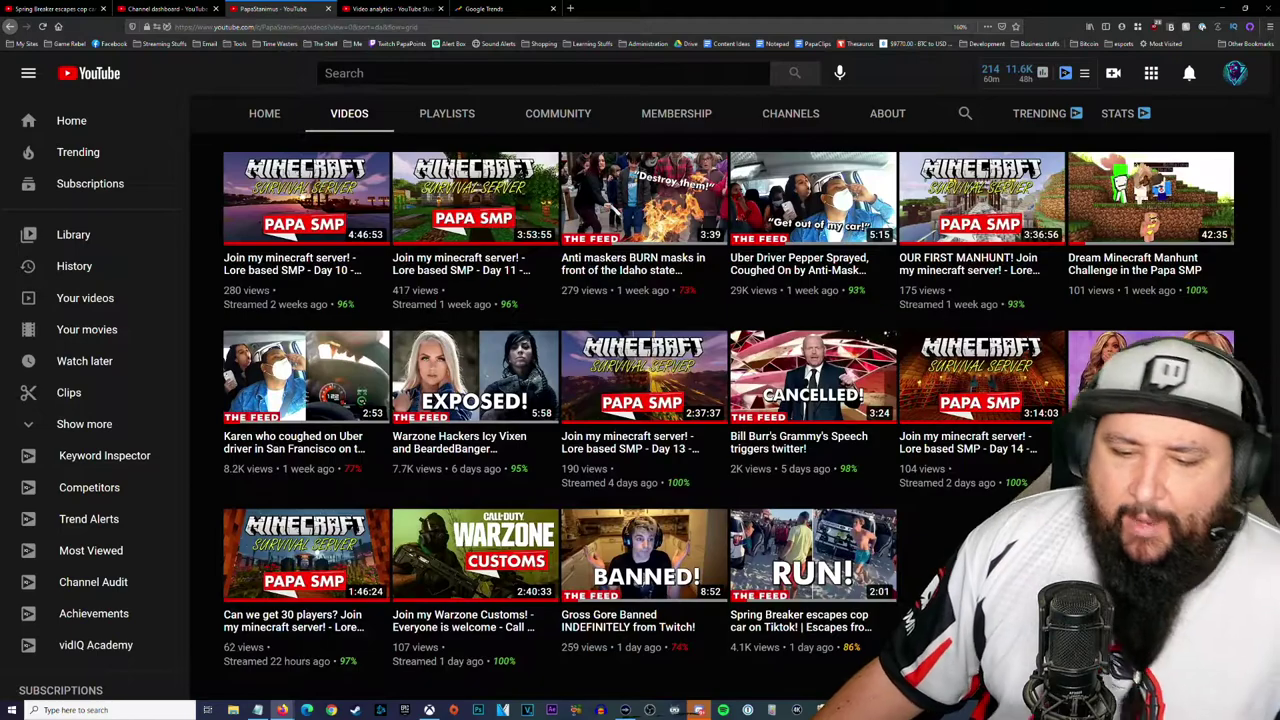
- Return to the Spring Breaker video's reach analytics and examine its traffic sources, YouTube search terms and impressions funnel
{"action": "left_click", "coordinate": [165, 8]}
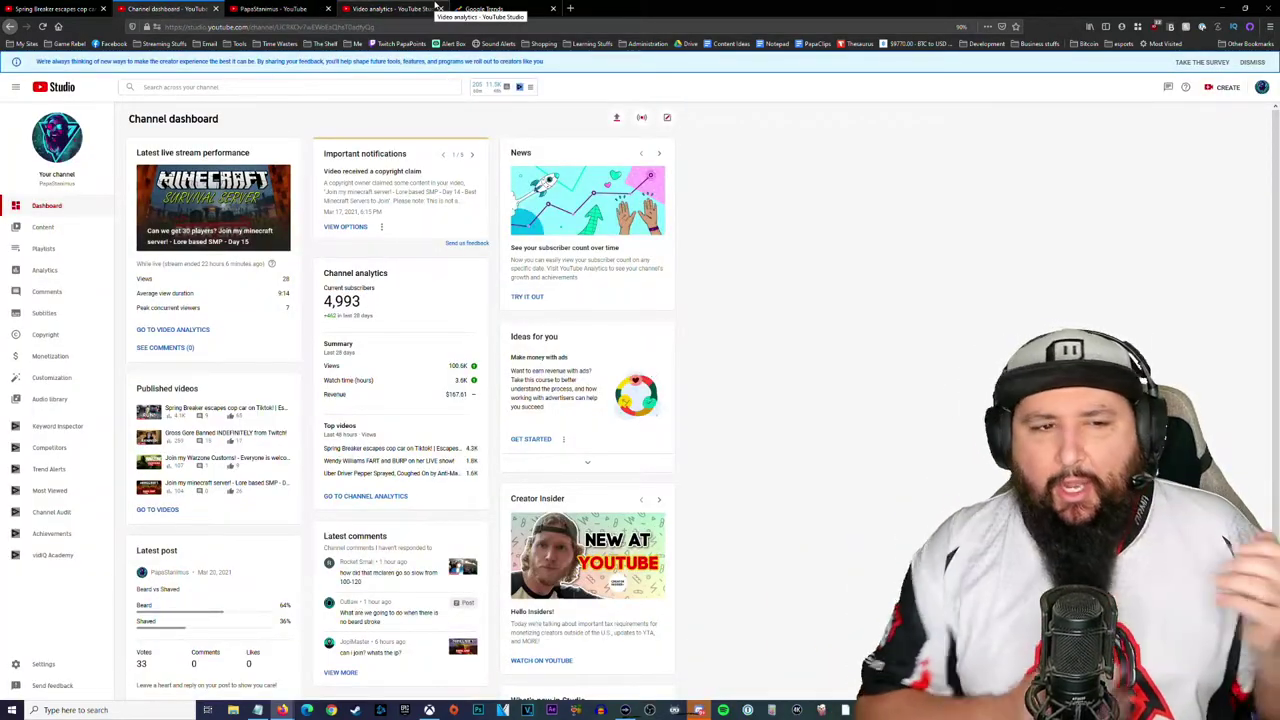
{"action": "key", "text": "ctrl+Tab"}
{"action": "left_click", "coordinate": [399, 8]}
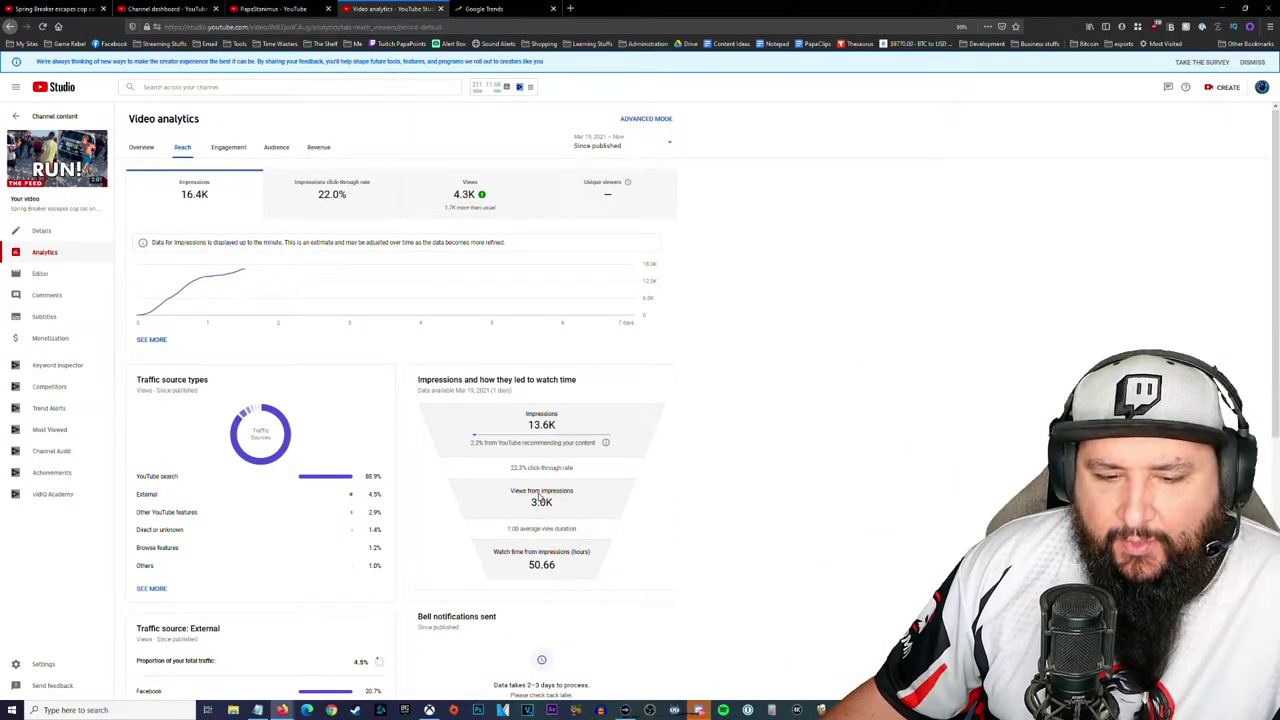
{"action": "scroll", "coordinate": [611, 492], "scroll_direction": "down", "scroll_amount": 3}
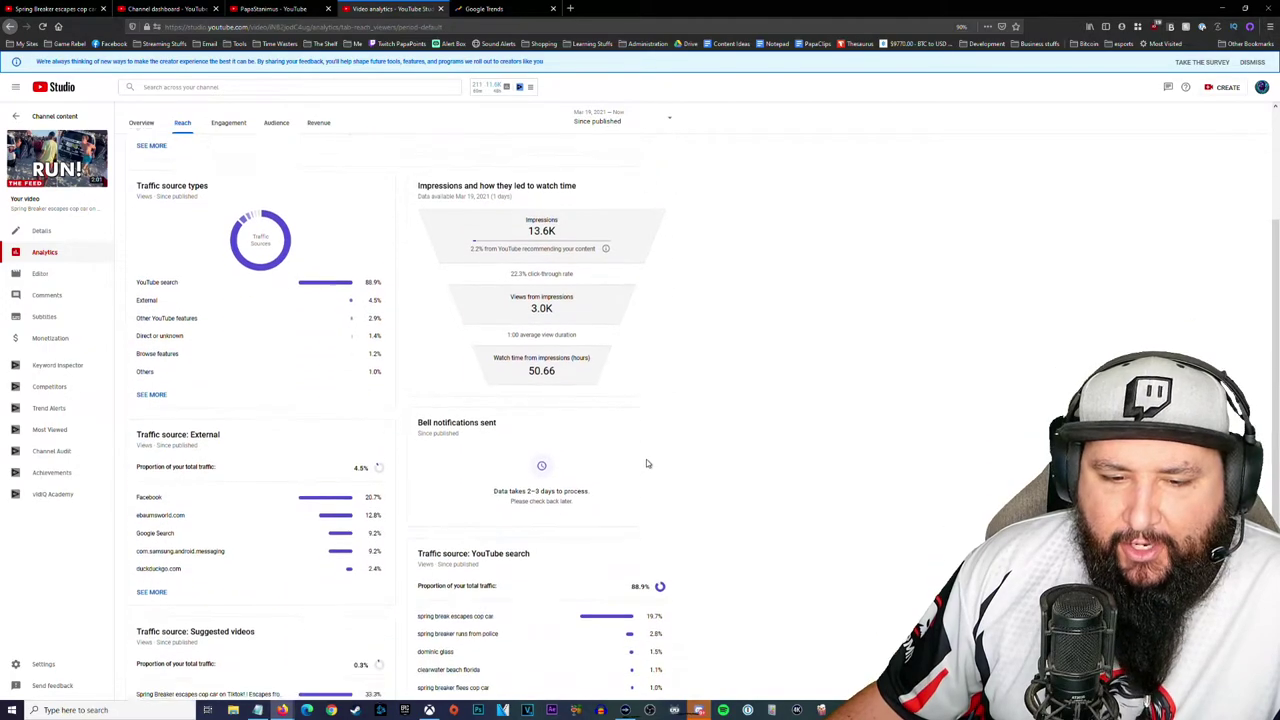
{"action": "scroll", "coordinate": [649, 459], "scroll_direction": "up", "scroll_amount": 3}
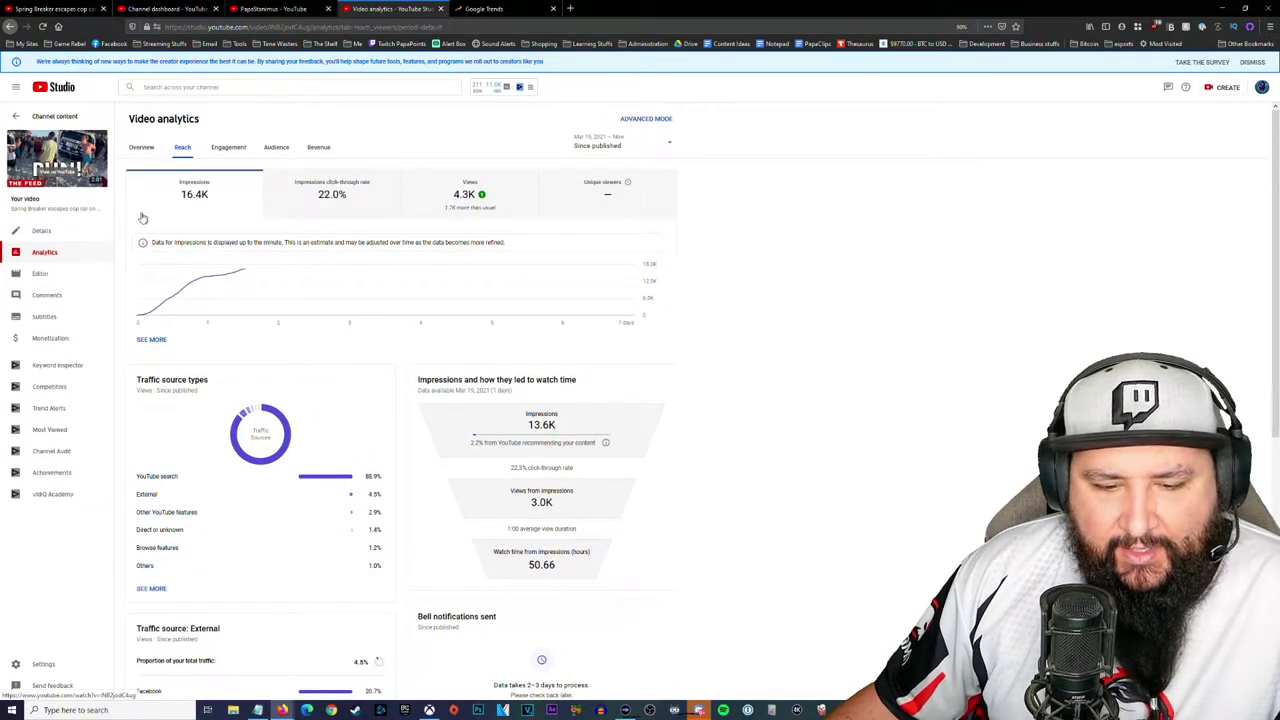
- Highlight the average view duration in the impressions and watch time funnel, and clear the highlight
{"action": "left_click_drag", "start_coordinate": [582, 533], "coordinate": [500, 535]}
{"action": "left_click", "coordinate": [572, 540]}
{"action": "left_click", "coordinate": [719, 471]}
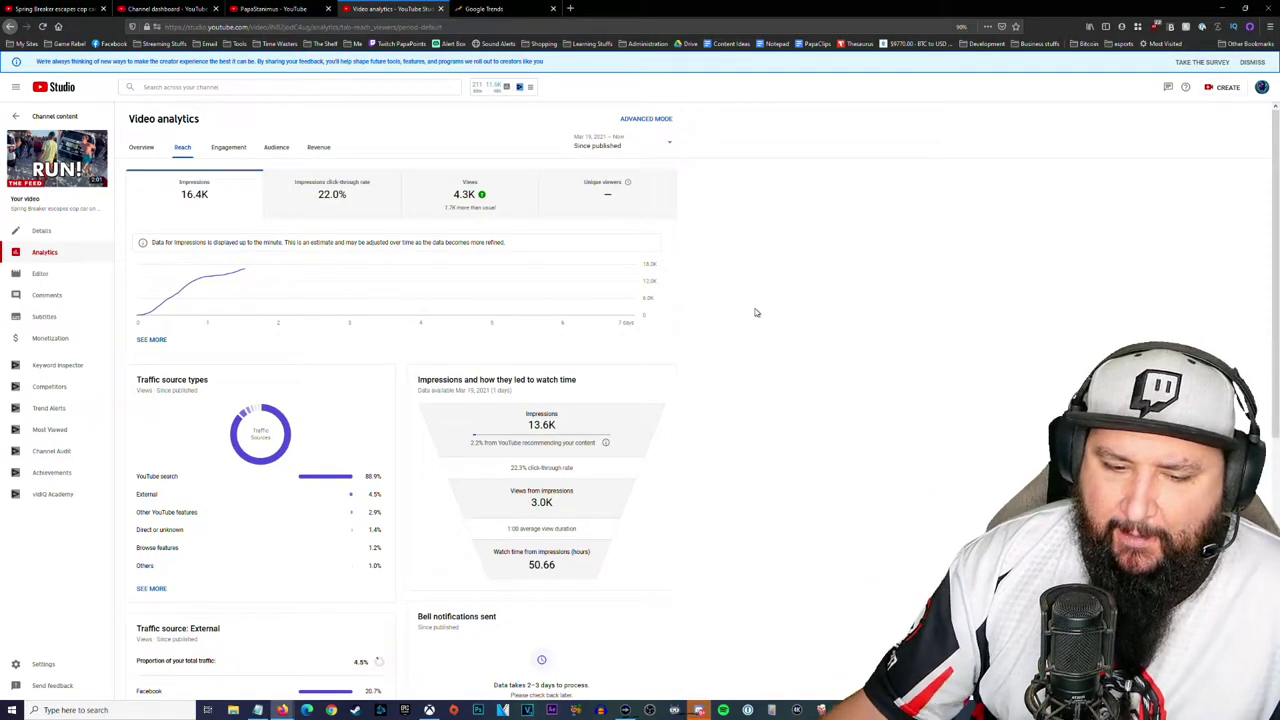
{"action": "scroll", "coordinate": [775, 285], "scroll_direction": "down", "scroll_amount": 2}
{"action": "scroll", "coordinate": [789, 251], "scroll_direction": "up", "scroll_amount": 2}
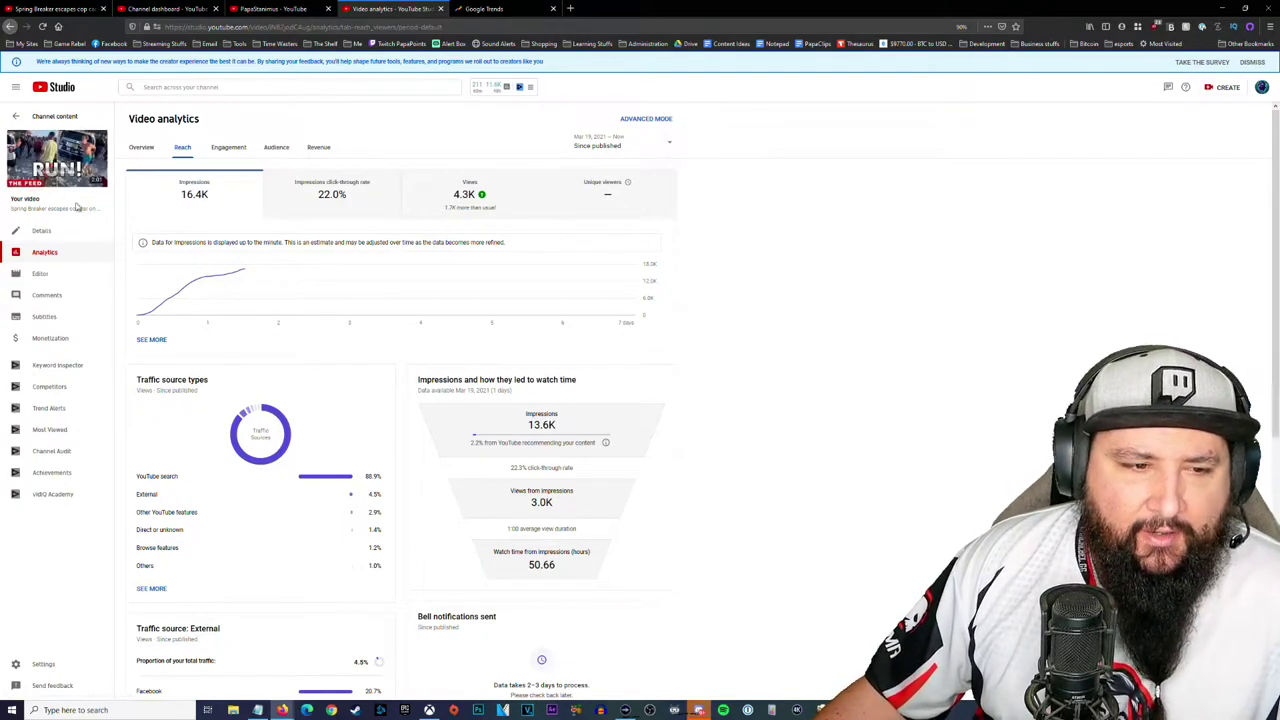
{"action": "scroll", "coordinate": [783, 197], "scroll_direction": "down", "scroll_amount": 1}
{"action": "scroll", "coordinate": [783, 197], "scroll_direction": "up", "scroll_amount": 1}
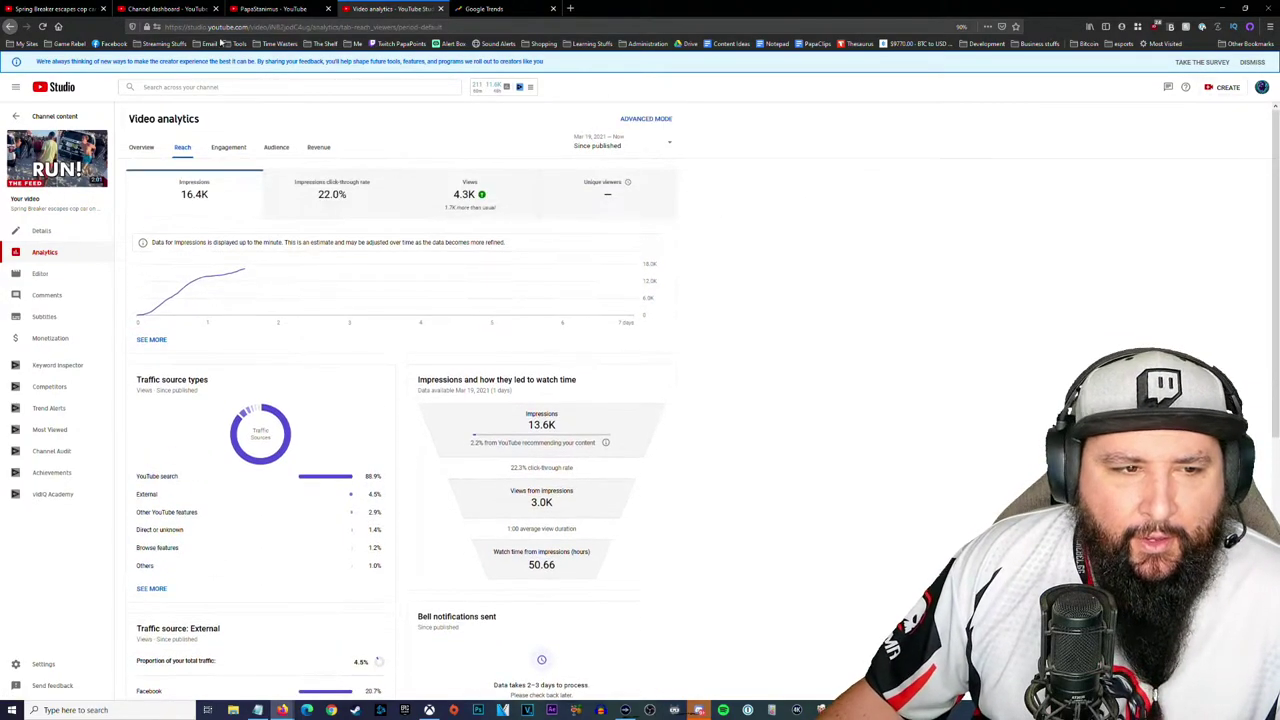
{"action": "left_click", "coordinate": [55, 8]}
{"action": "left_click", "coordinate": [395, 8]}
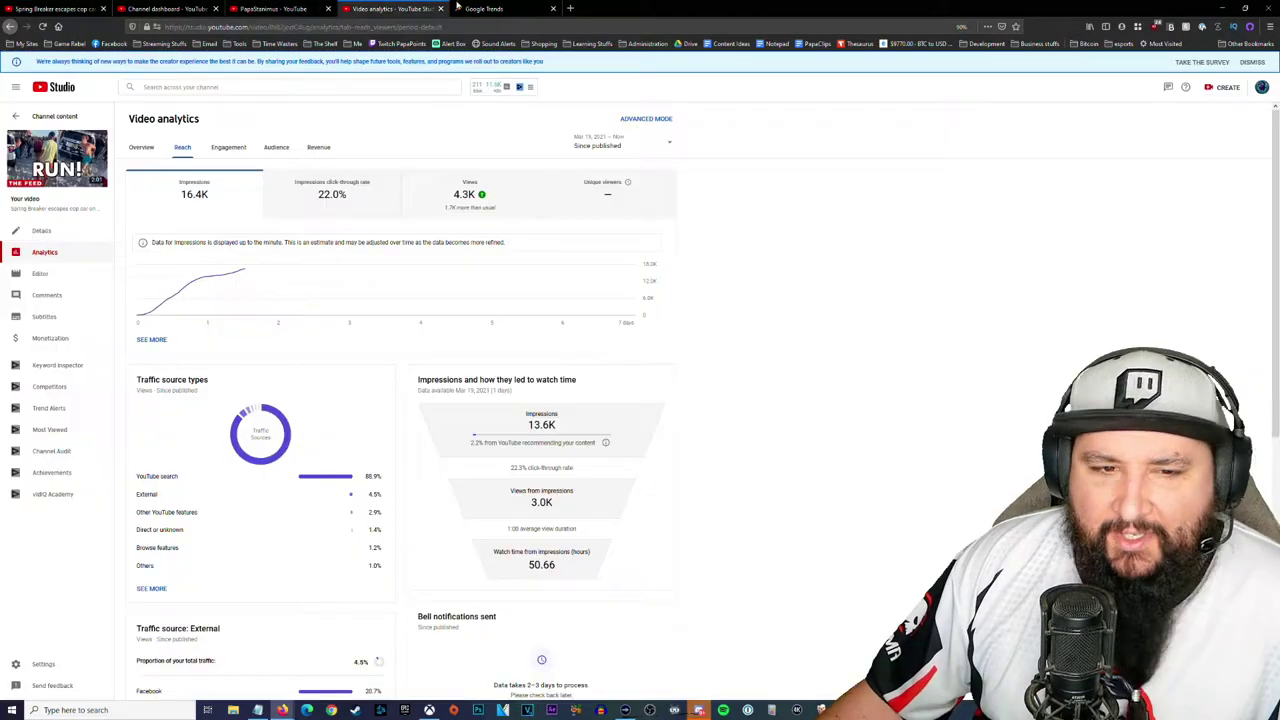
- Reopen the analytics page in a Personal container tab and load studio.youtube.com to reach the second channel's dashboard
{"action": "right_click", "coordinate": [393, 14]}
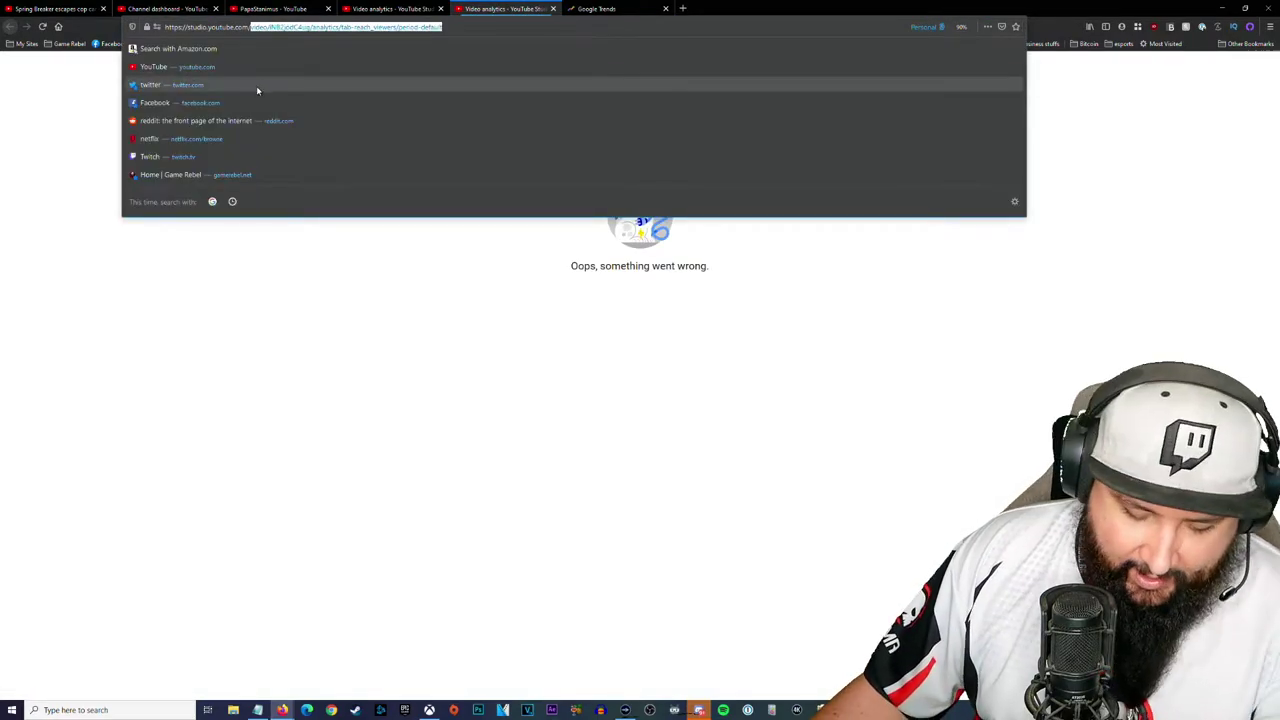
{"action": "key", "text": "BackSpace"}
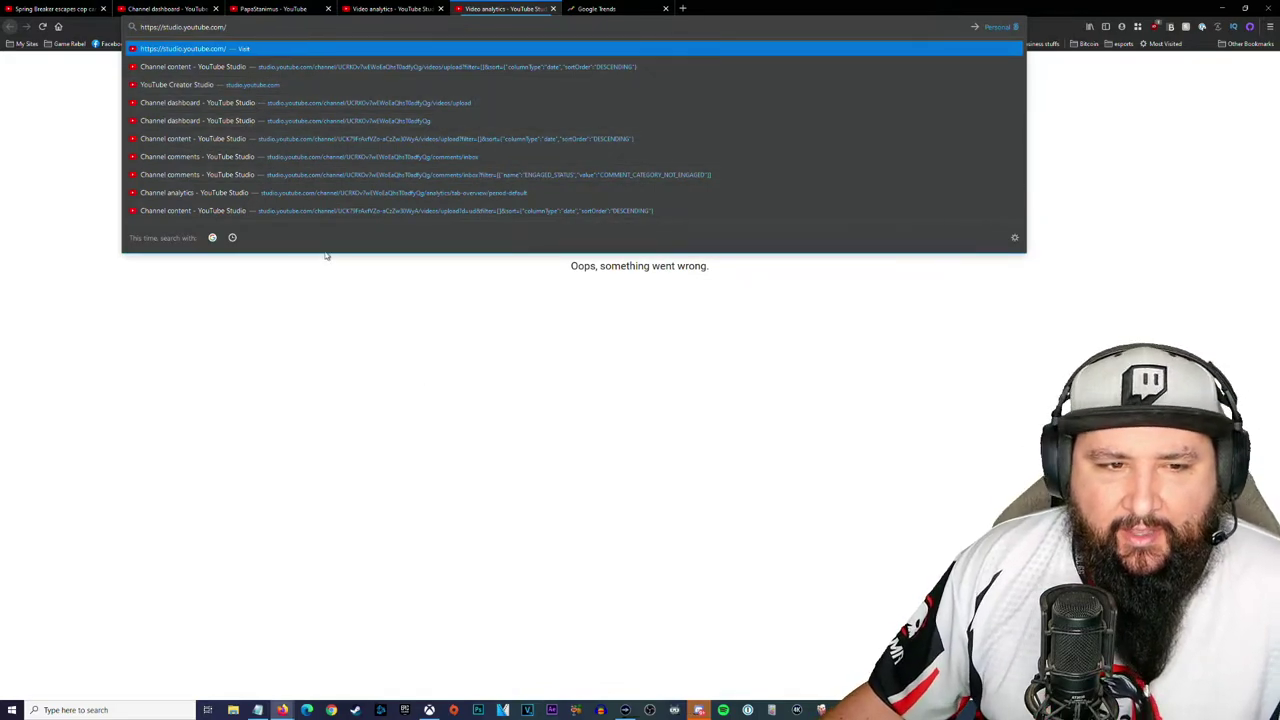
{"action": "left_click", "coordinate": [204, 55]}
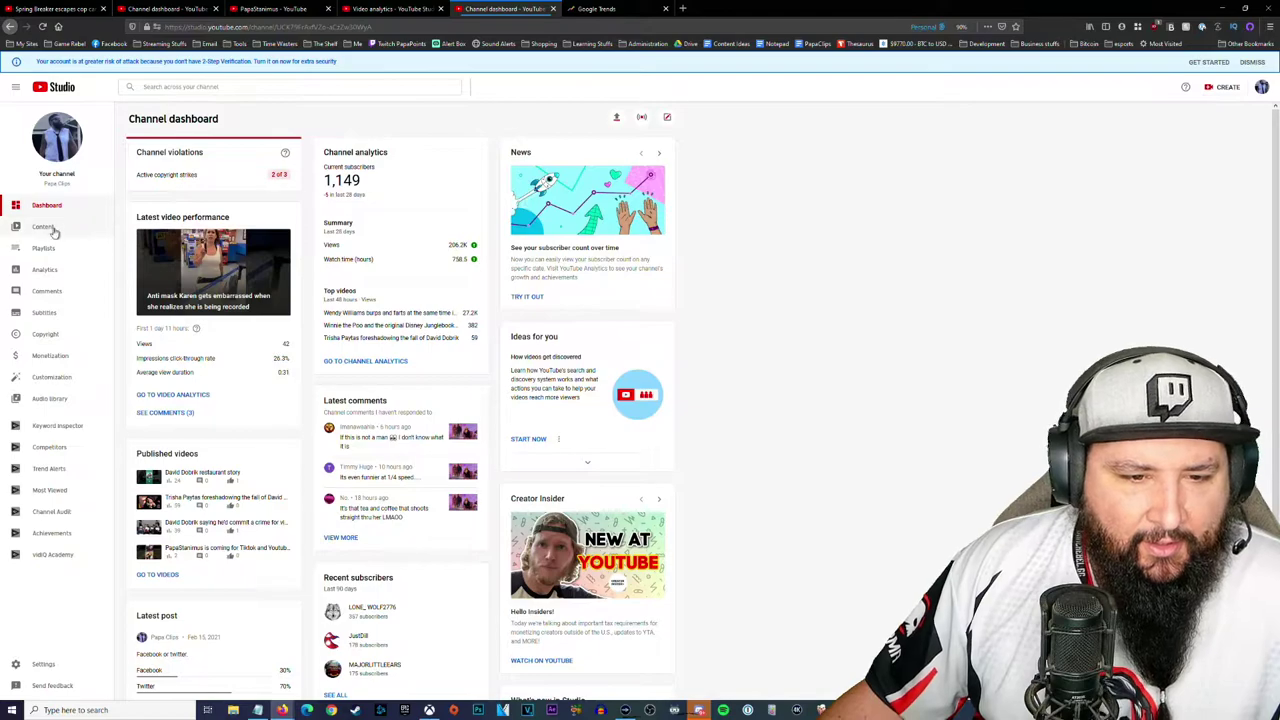
- Find the Wendy Williams burps and farts video in the second channel's content list and open its analytics overview
{"action": "left_click", "coordinate": [16, 228]}
{"action": "scroll", "coordinate": [270, 290], "scroll_direction": "down", "scroll_amount": 3}
{"action": "left_click", "coordinate": [240, 397]}
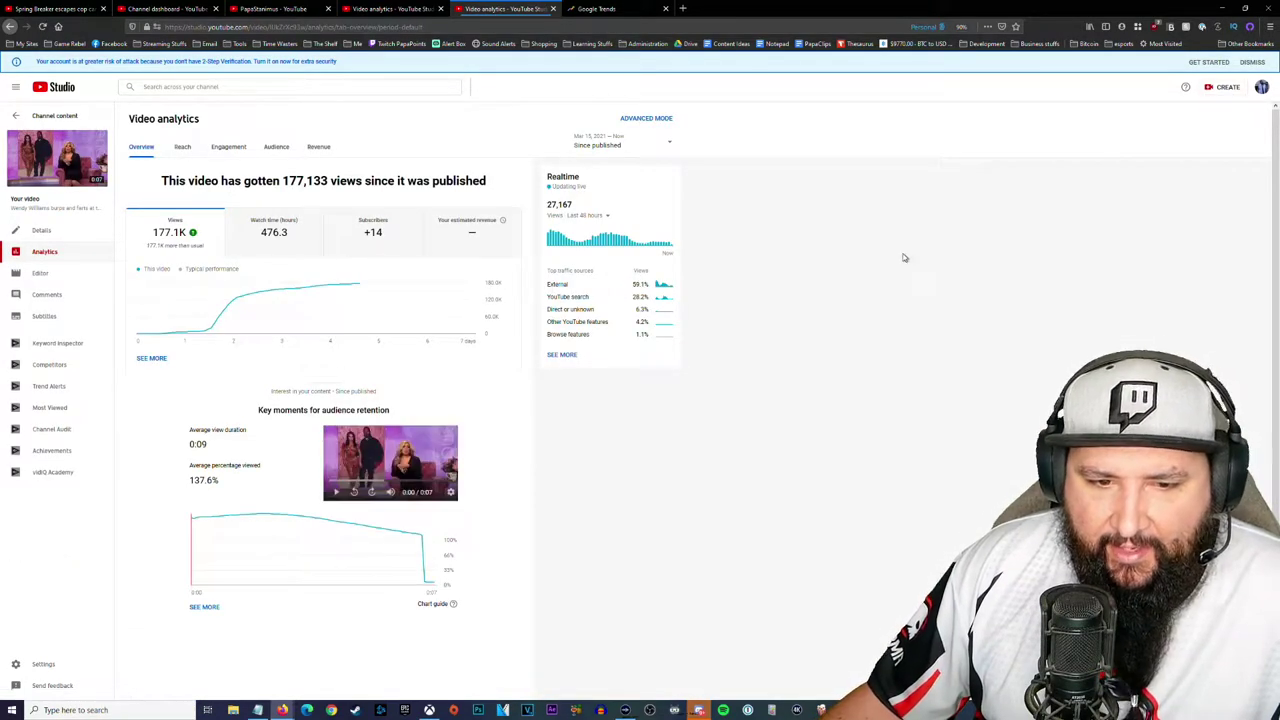
- Open the Wendy Williams video's reach analytics and examine its traffic source types, impressions funnel, external sources and YouTube search terms
{"action": "left_click", "coordinate": [182, 147]}
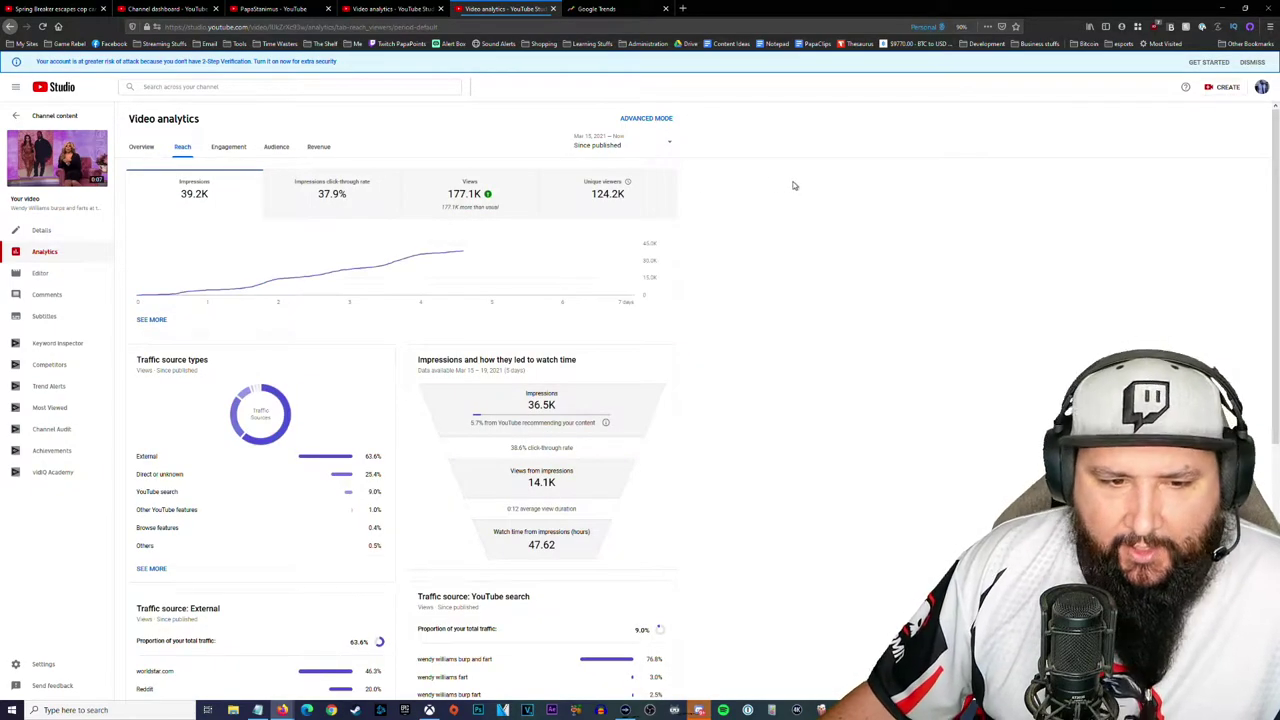
{"action": "scroll", "coordinate": [789, 178], "scroll_direction": "down", "scroll_amount": 3}
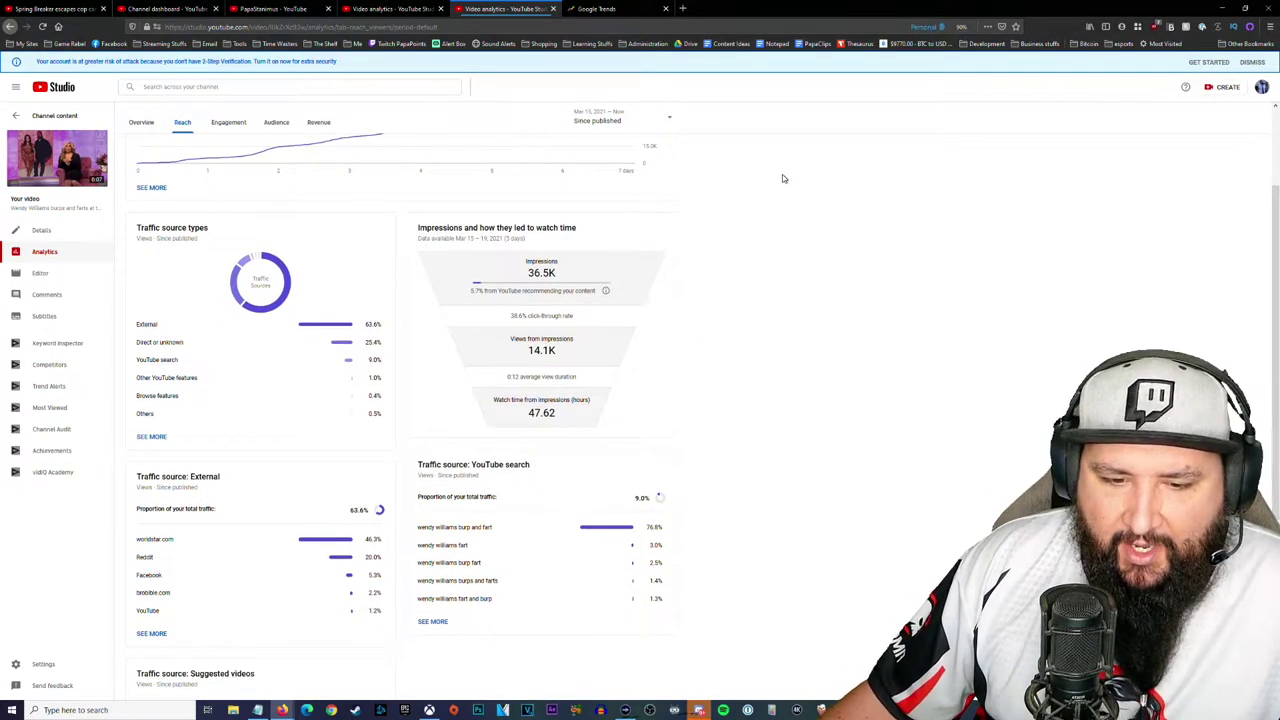
{"action": "mouse_move", "coordinate": [101, 184]}
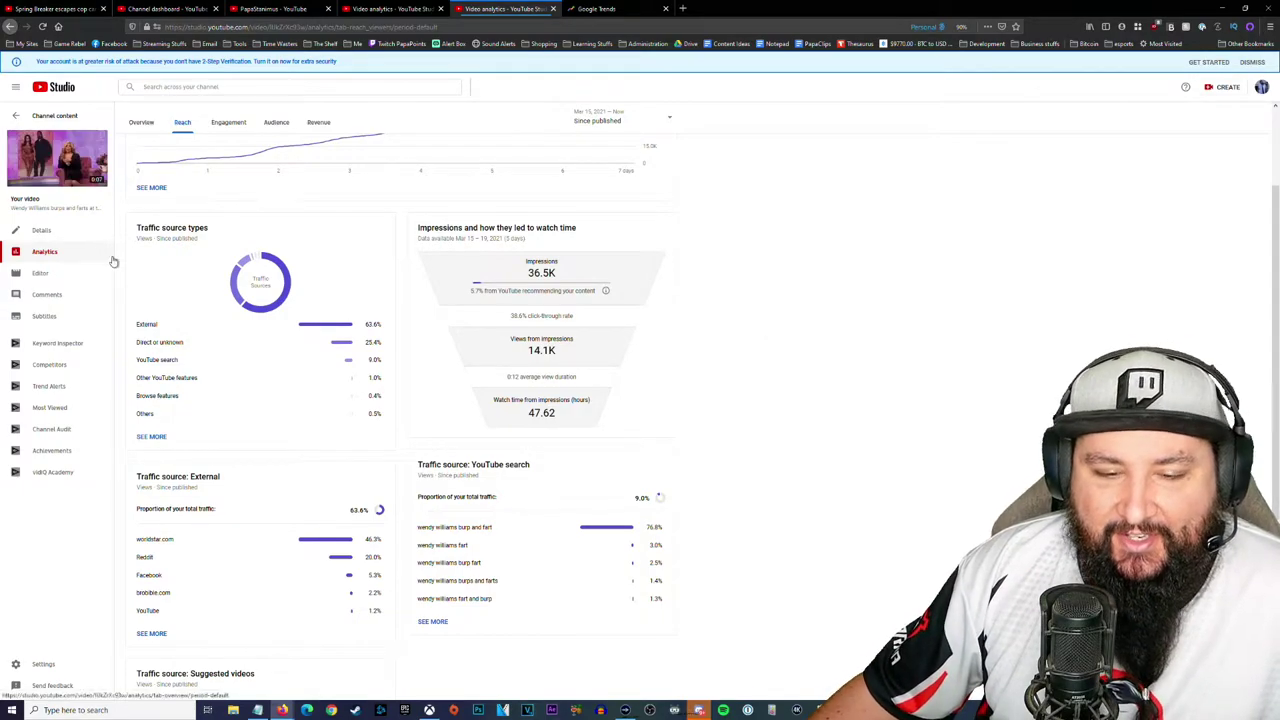
{"action": "scroll", "coordinate": [771, 243], "scroll_direction": "down", "scroll_amount": 1}
{"action": "scroll", "coordinate": [772, 239], "scroll_direction": "up", "scroll_amount": 2}
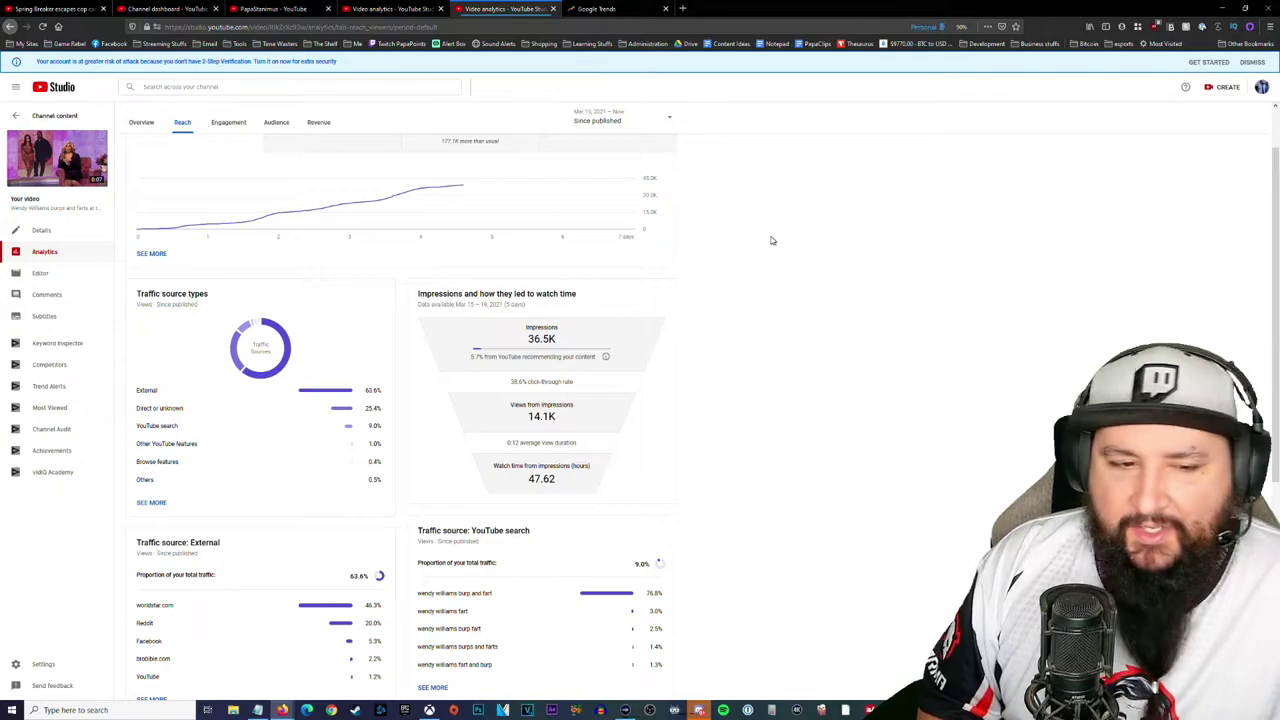
{"action": "scroll", "coordinate": [201, 160], "scroll_direction": "up", "scroll_amount": 1}
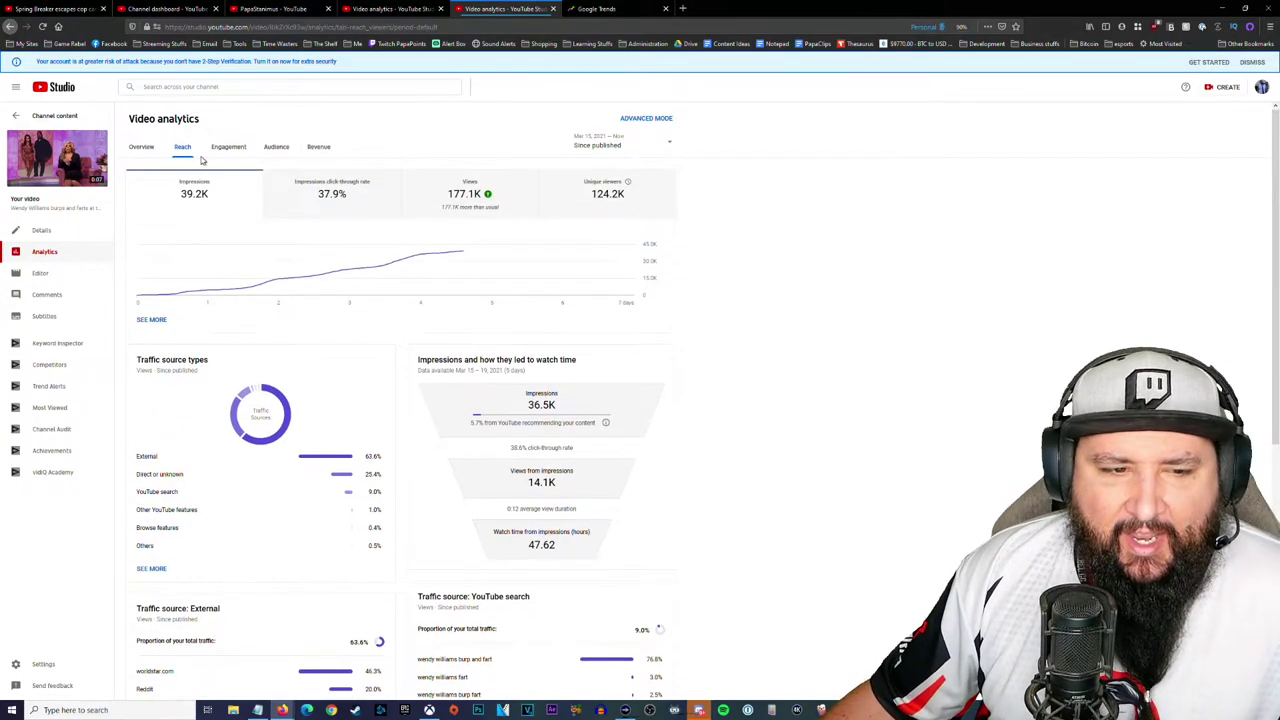
- Chart the impressions click-through rate, return the chart to impressions, and examine the external and suggested-video traffic sources
{"action": "left_click", "coordinate": [387, 211]}
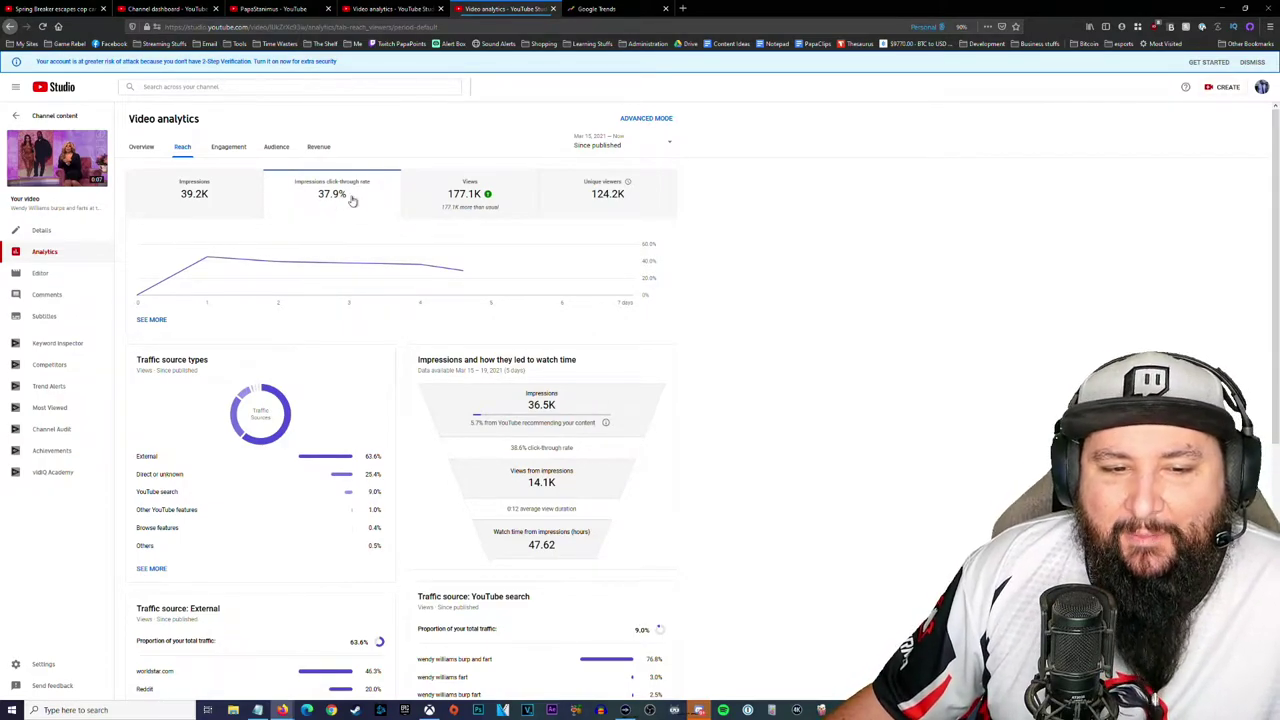
{"action": "left_click", "coordinate": [196, 207]}
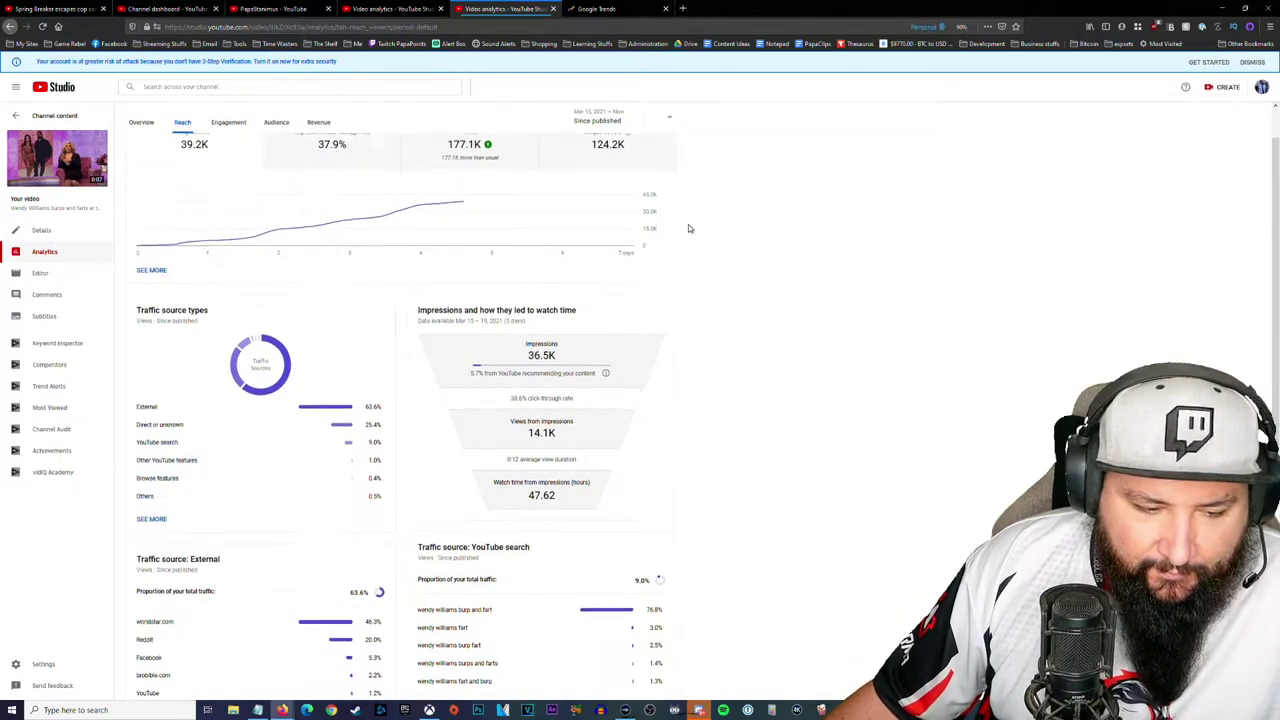
{"action": "scroll", "coordinate": [688, 224], "scroll_direction": "down", "scroll_amount": 3}
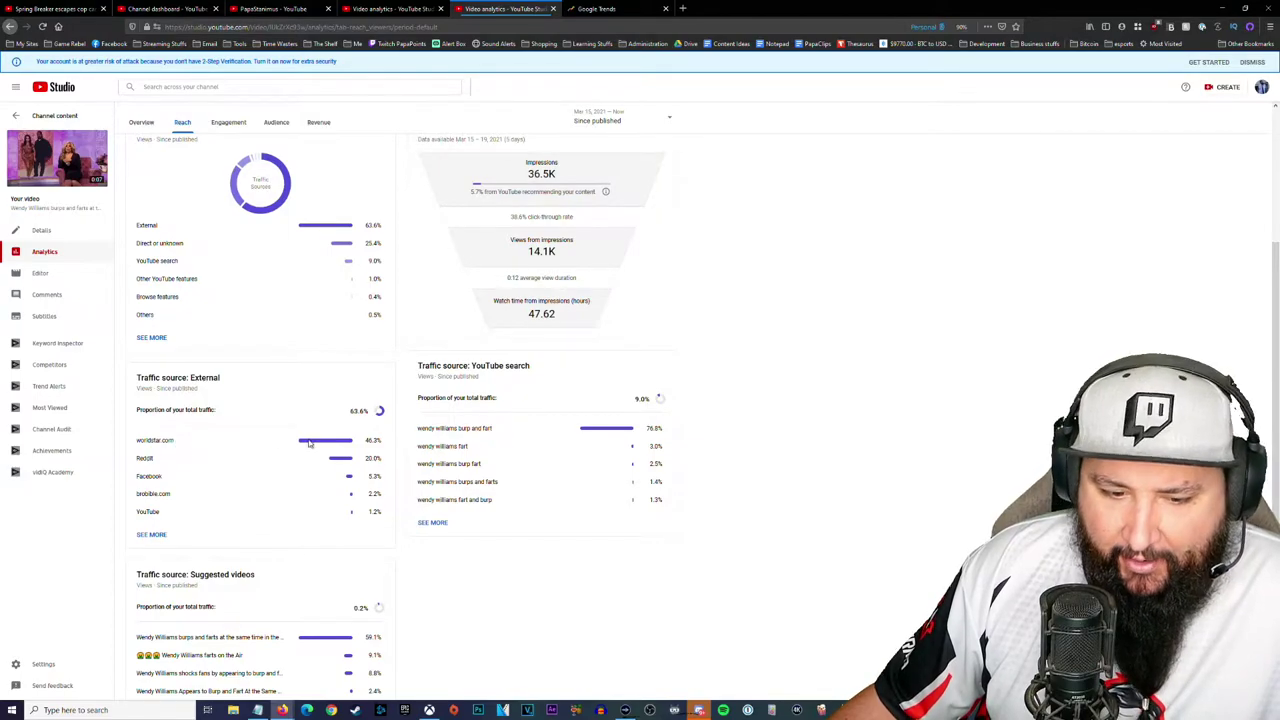
{"action": "scroll", "coordinate": [555, 390], "scroll_direction": "up", "scroll_amount": 3}
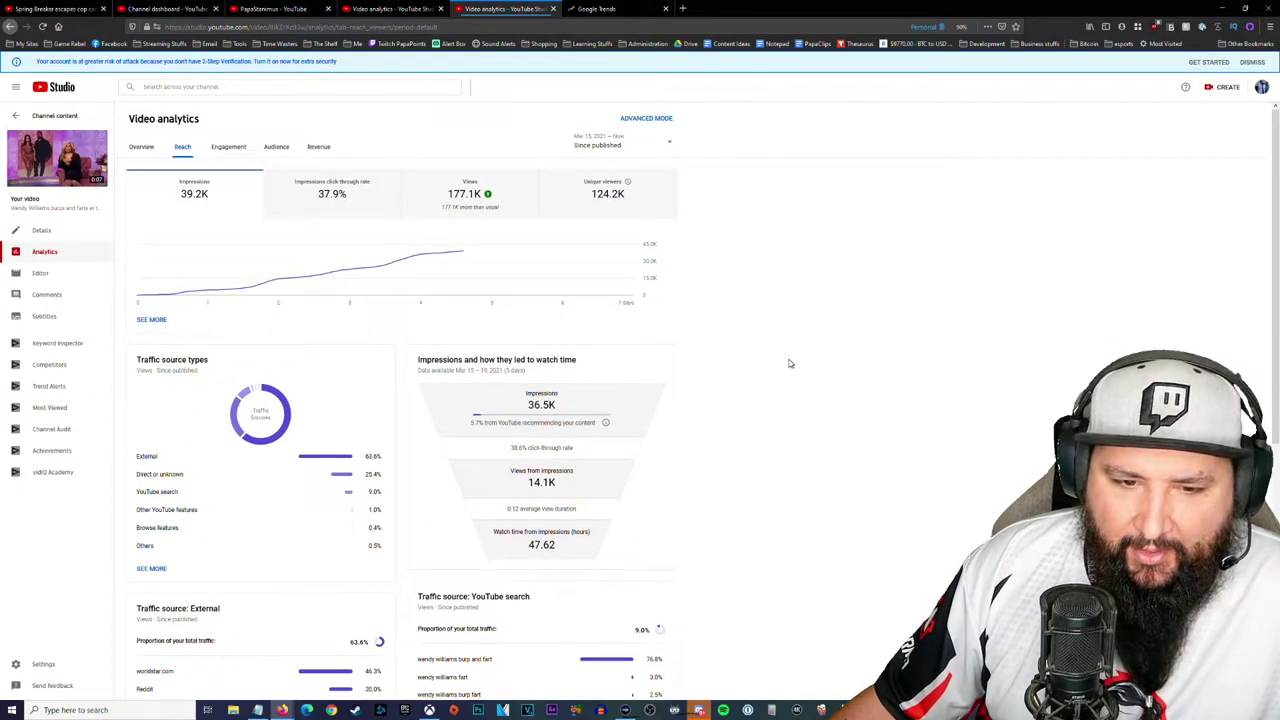
{"action": "scroll", "coordinate": [800, 360], "scroll_direction": "down", "scroll_amount": 2}
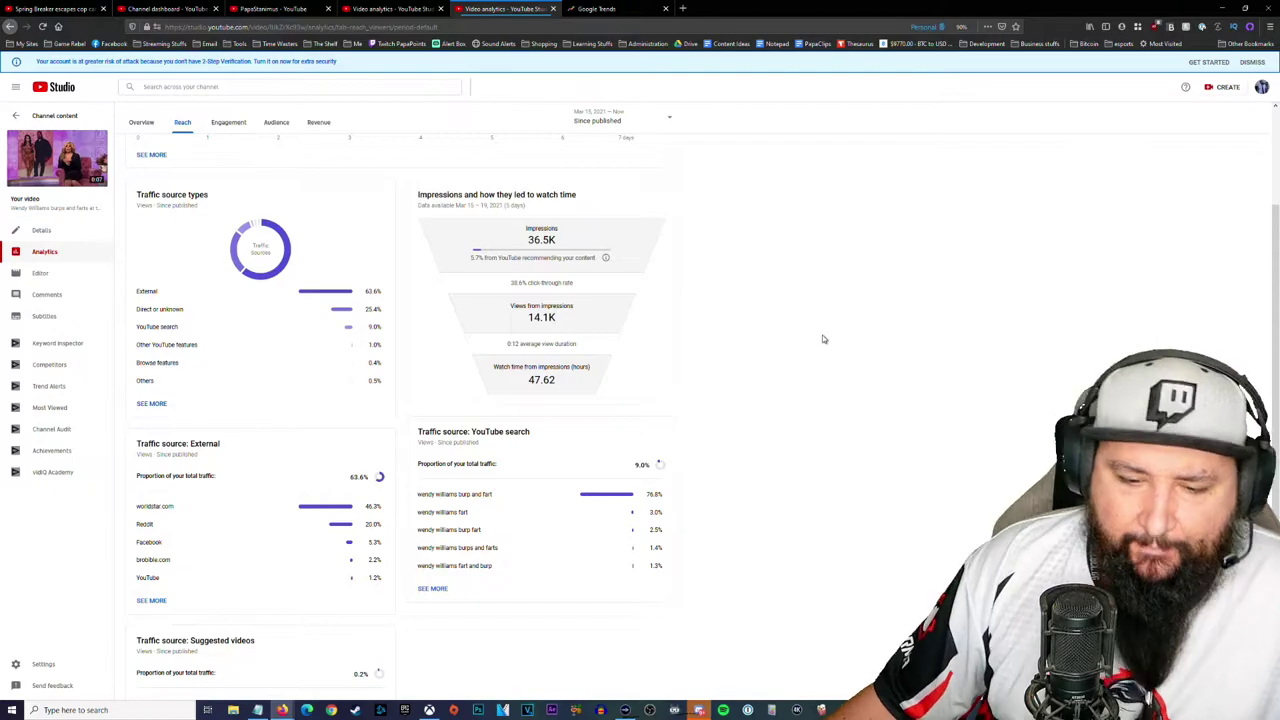
{"action": "scroll", "coordinate": [822, 340], "scroll_direction": "up", "scroll_amount": 2}
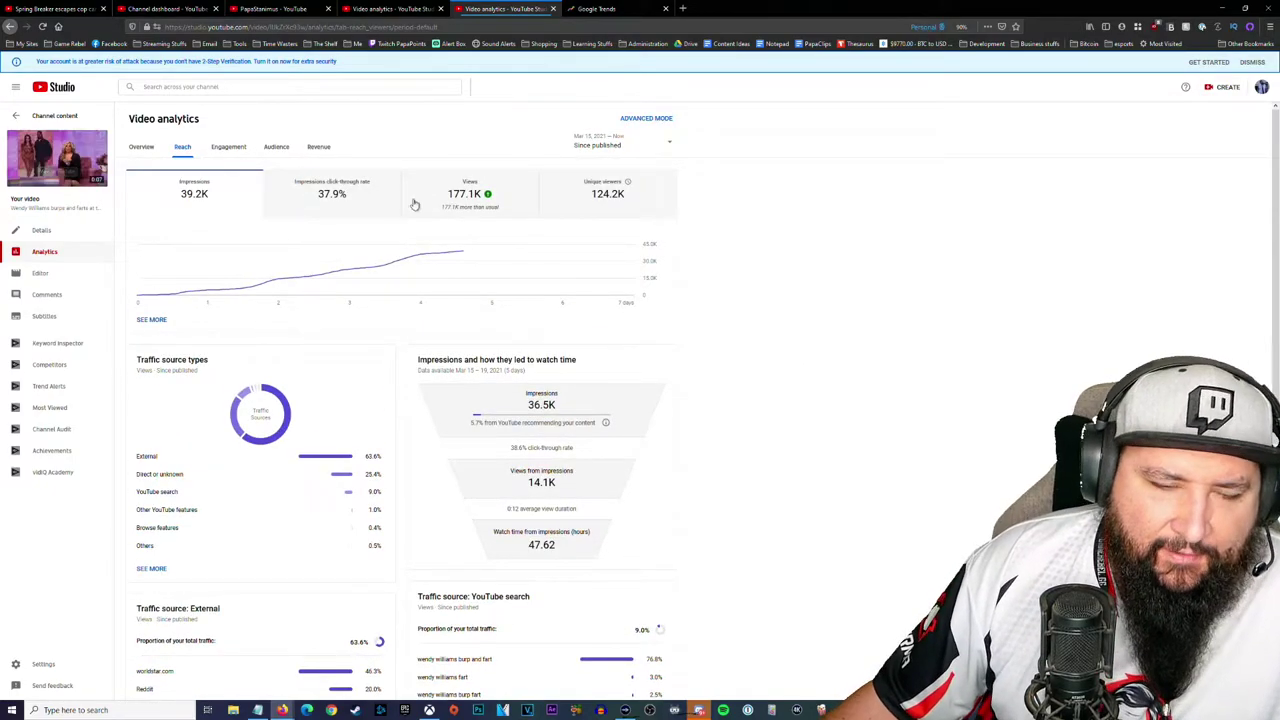
- Switch the reach chart to impressions click-through rate and review it against the traffic sources and impressions funnel
{"action": "mouse_move", "coordinate": [65, 155]}
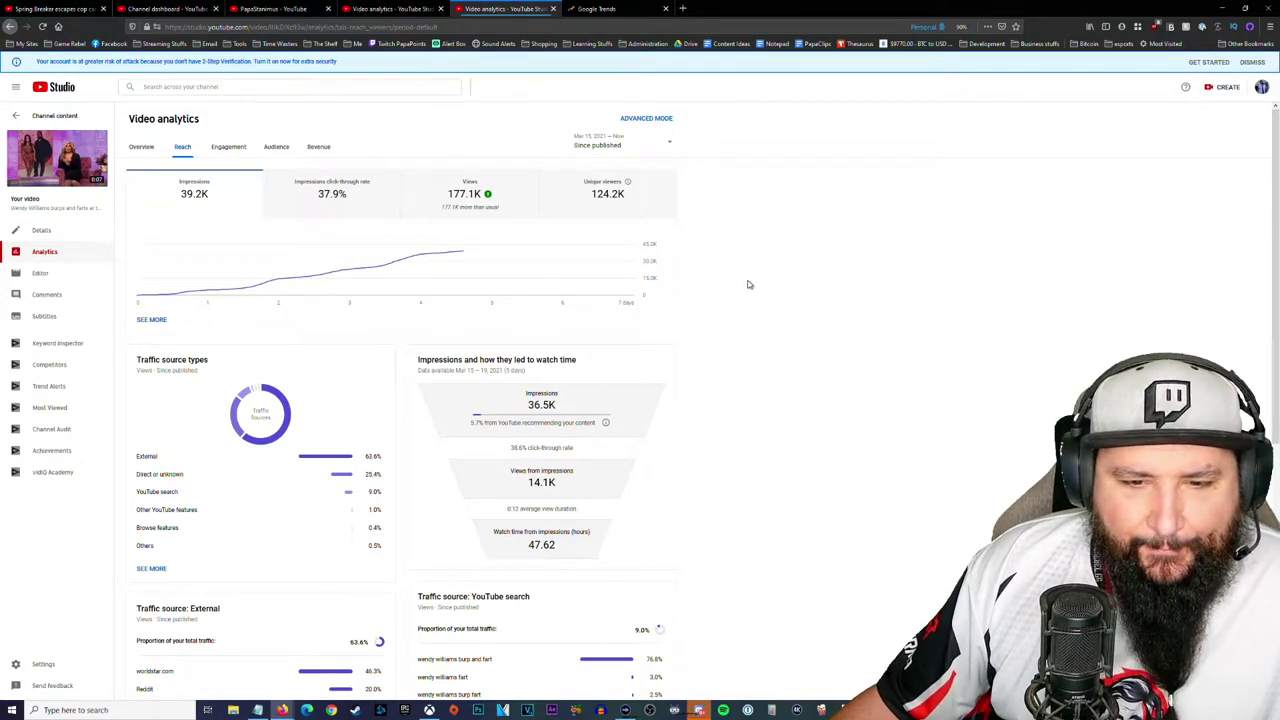
{"action": "scroll", "coordinate": [748, 288], "scroll_direction": "down", "scroll_amount": 2}
{"action": "scroll", "coordinate": [746, 320], "scroll_direction": "up", "scroll_amount": 2}
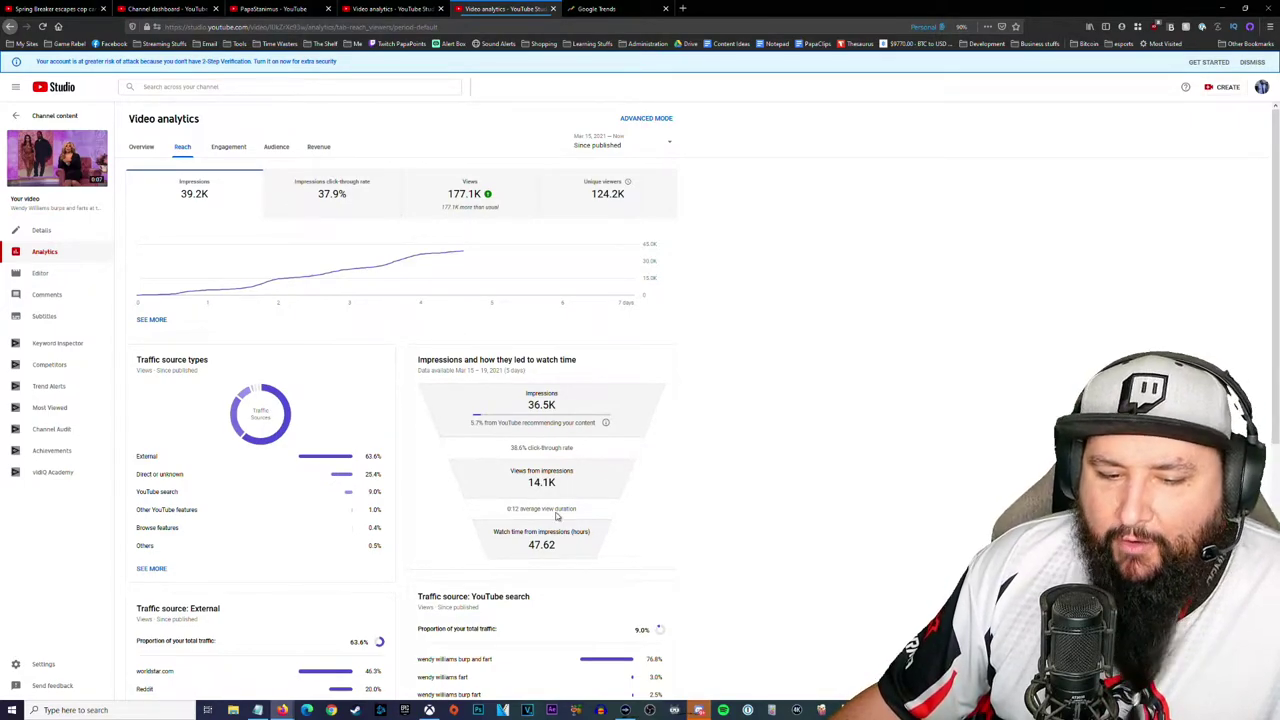
{"action": "left_click", "coordinate": [374, 196]}
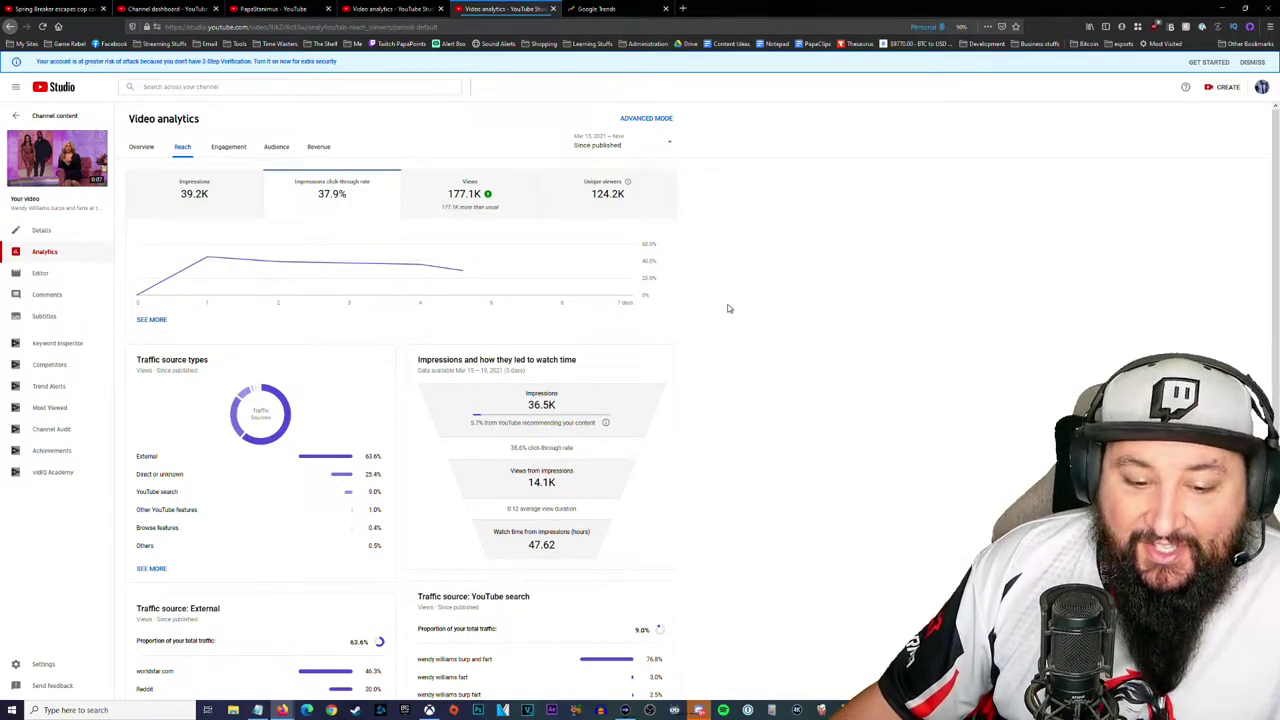
{"action": "scroll", "coordinate": [780, 340], "scroll_direction": "down", "scroll_amount": 3}
{"action": "scroll", "coordinate": [724, 406], "scroll_direction": "up", "scroll_amount": 3}
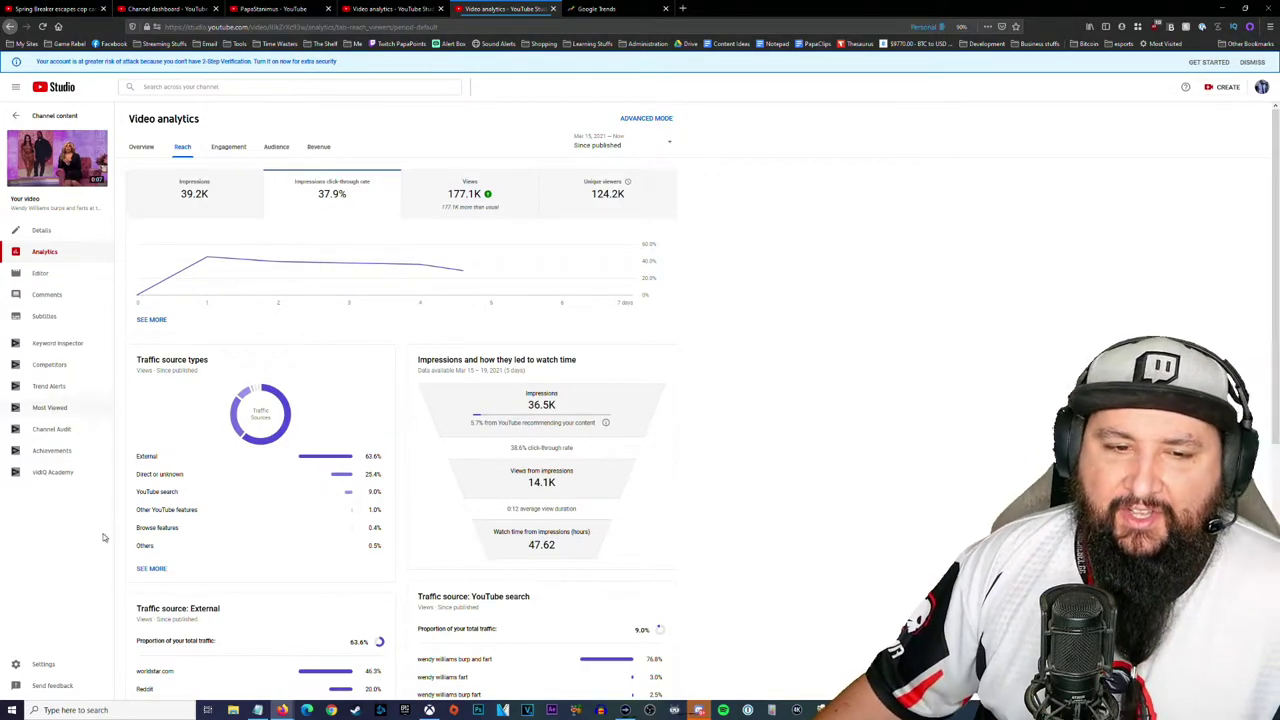
{"action": "scroll", "coordinate": [816, 402], "scroll_direction": "down", "scroll_amount": 2}
{"action": "scroll", "coordinate": [541, 364], "scroll_direction": "up", "scroll_amount": 2}
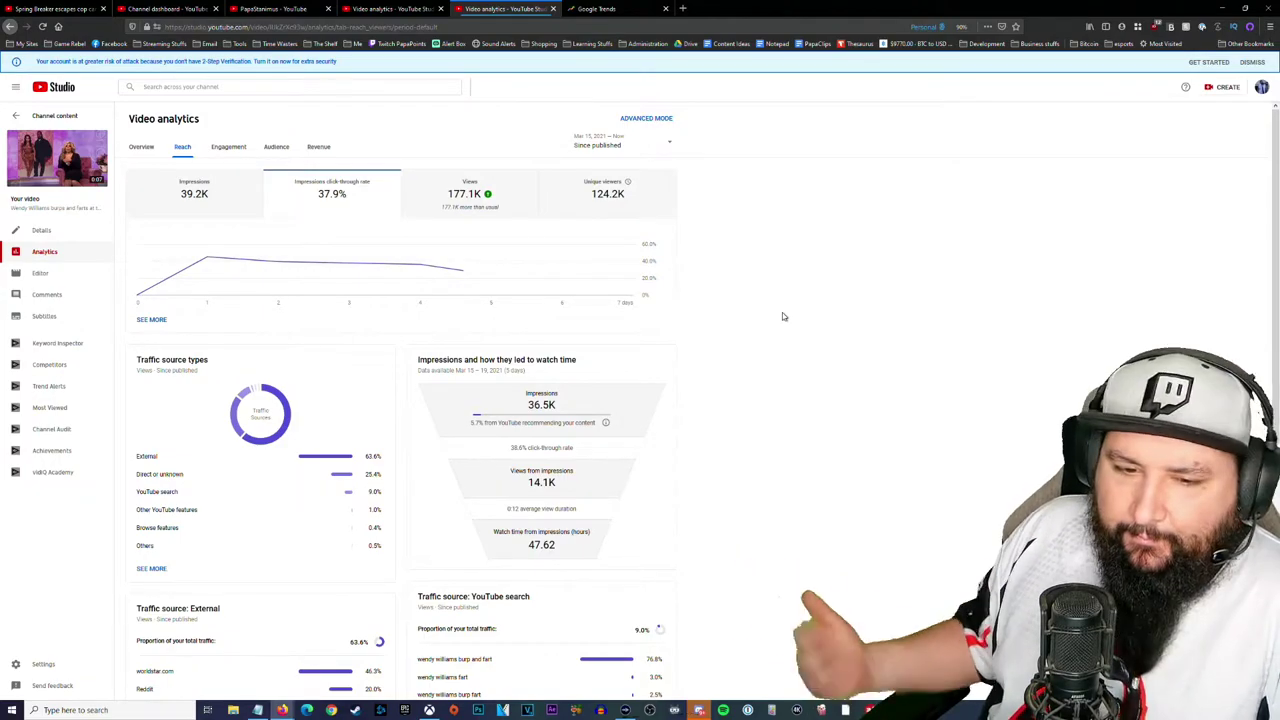
- Switch to the Spring Breaker video's reach analytics and check its impressions, click-through rate and traffic sources for comparison
{"action": "left_click", "coordinate": [390, 9]}
{"action": "scroll", "coordinate": [849, 237], "scroll_direction": "down", "scroll_amount": 1}
{"action": "scroll", "coordinate": [763, 254], "scroll_direction": "up", "scroll_amount": 2}
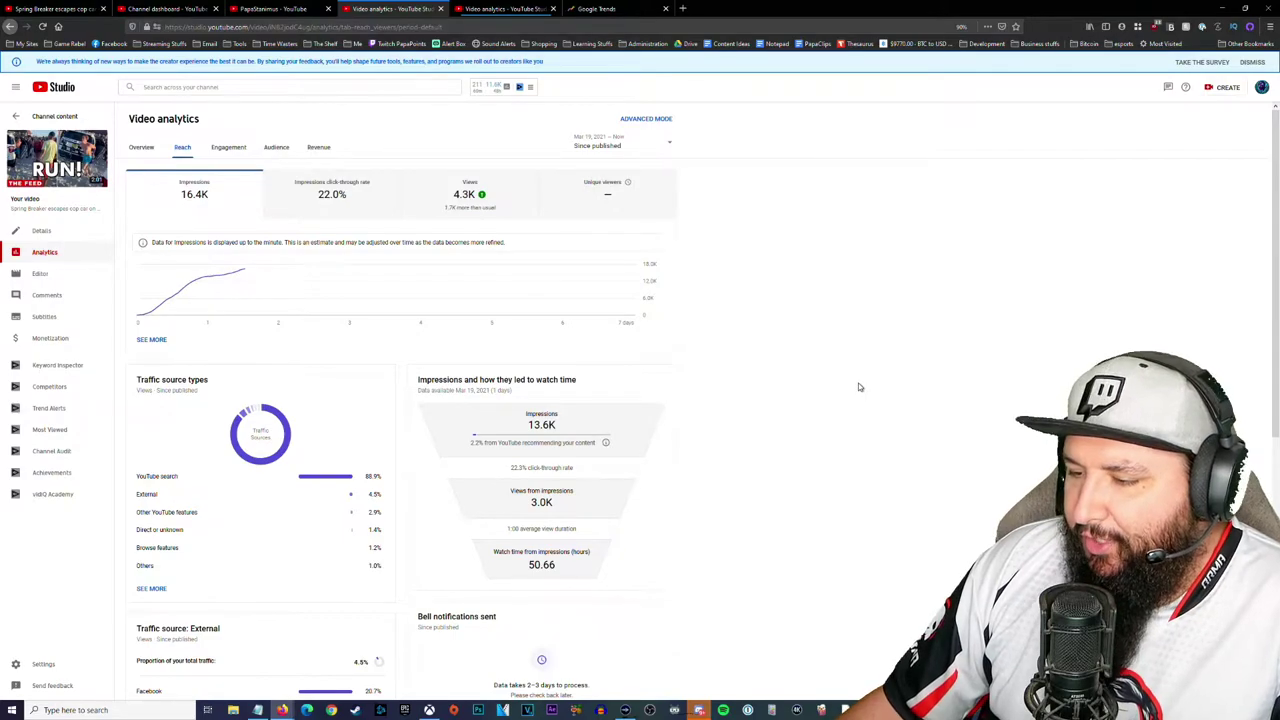
- Return to the Wendy Williams video's reach analytics, highlight the average view duration in the impressions funnel, and clear the highlight
{"action": "left_click", "coordinate": [481, 8]}
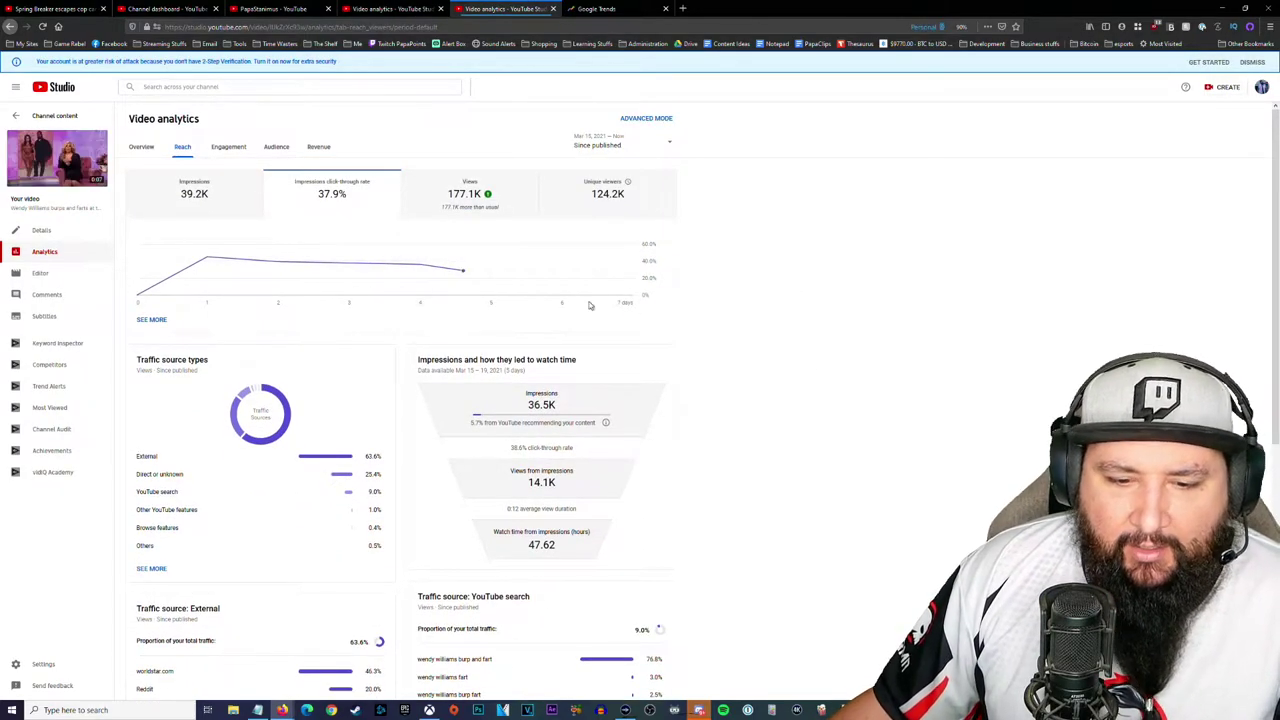
{"action": "scroll", "coordinate": [730, 306], "scroll_direction": "down", "scroll_amount": 2}
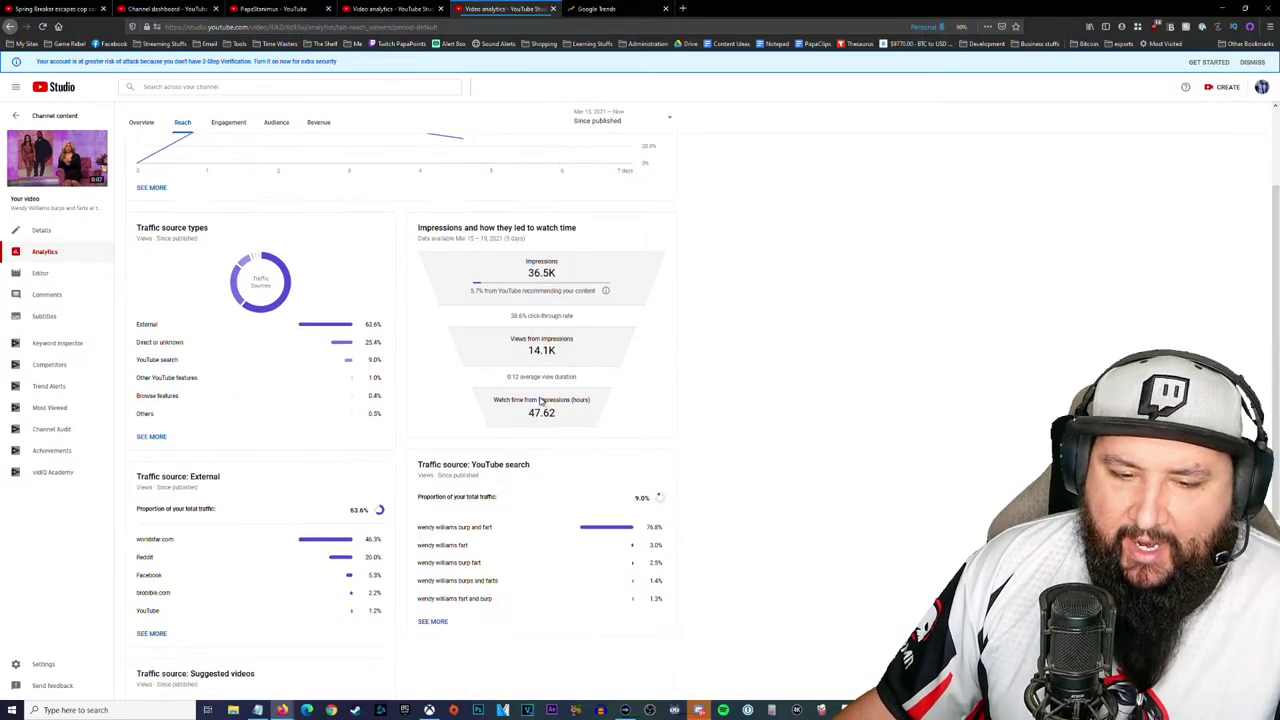
{"action": "left_click_drag", "start_coordinate": [590, 378], "coordinate": [510, 338]}
{"action": "left_click", "coordinate": [766, 397]}
- Examine the Spring Breaker video's impressions and watch time funnel again, and open its engagement analytics
{"action": "key", "text": "ctrl+shift+Tab"}
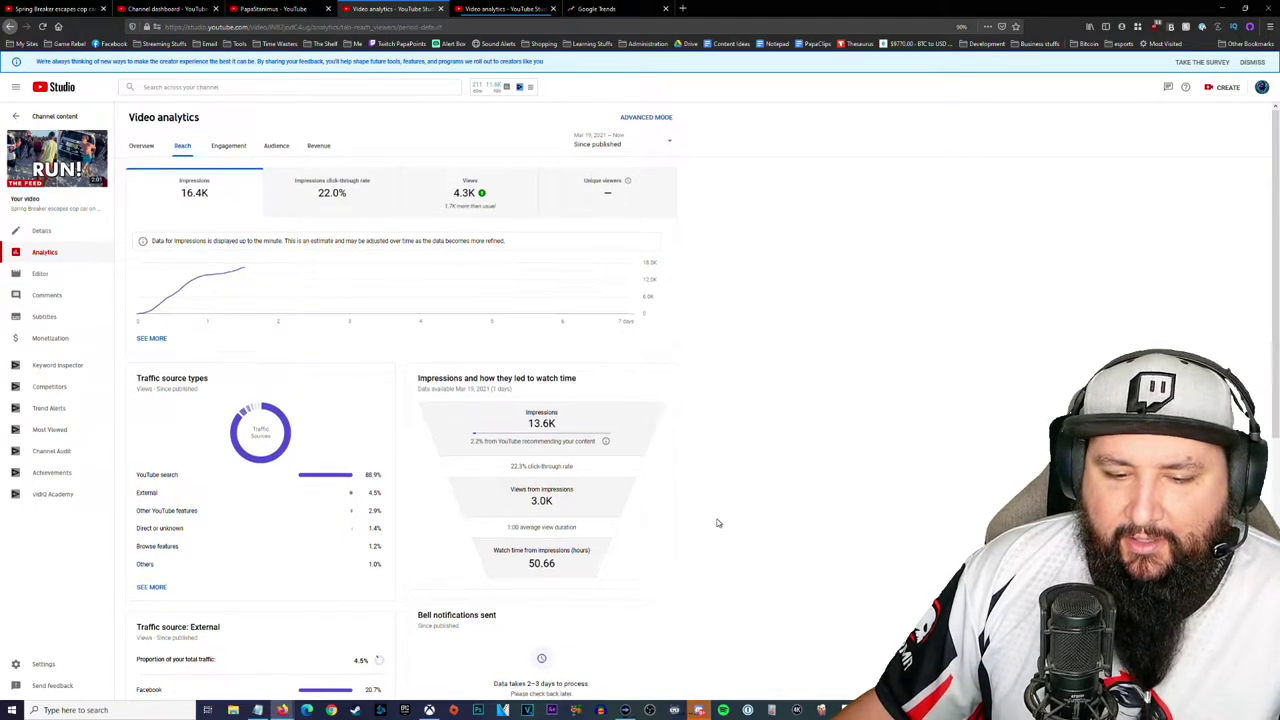
{"action": "scroll", "coordinate": [758, 402], "scroll_direction": "down", "scroll_amount": 2}
{"action": "scroll", "coordinate": [786, 419], "scroll_direction": "up", "scroll_amount": 2}
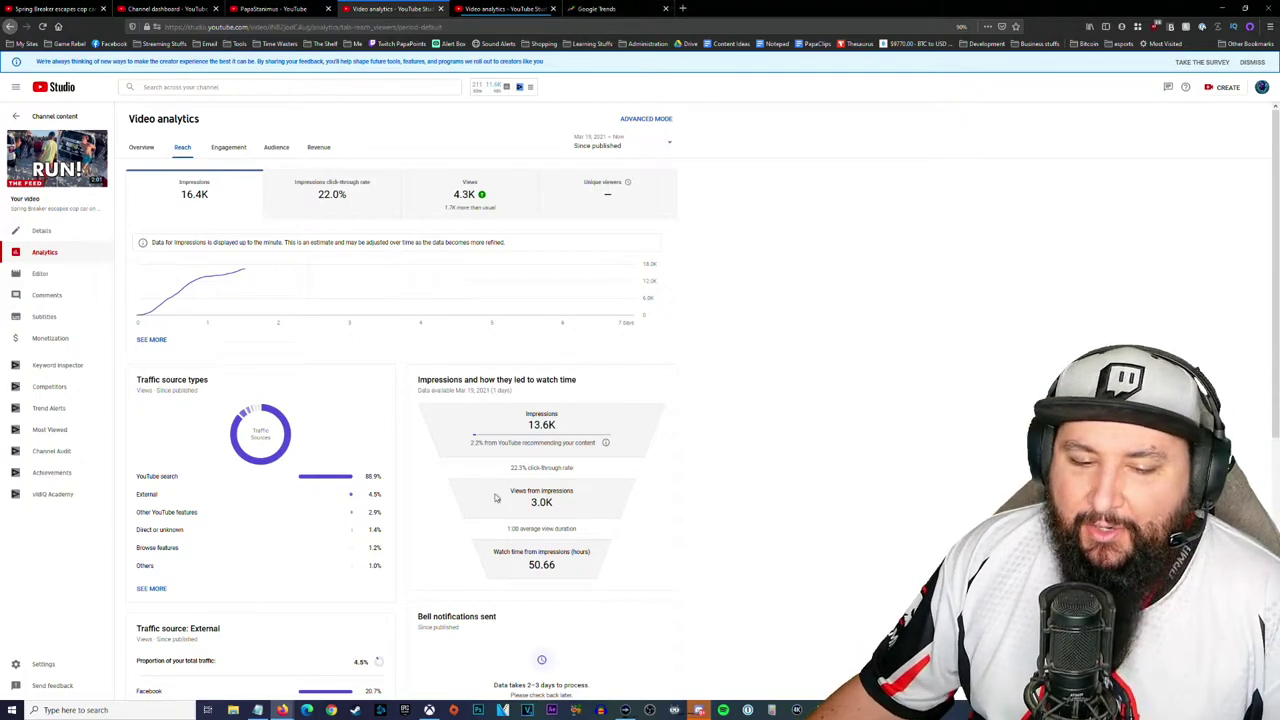
{"action": "scroll", "coordinate": [595, 530], "scroll_direction": "down", "scroll_amount": 2}
{"action": "scroll", "coordinate": [560, 396], "scroll_direction": "up", "scroll_amount": 2}
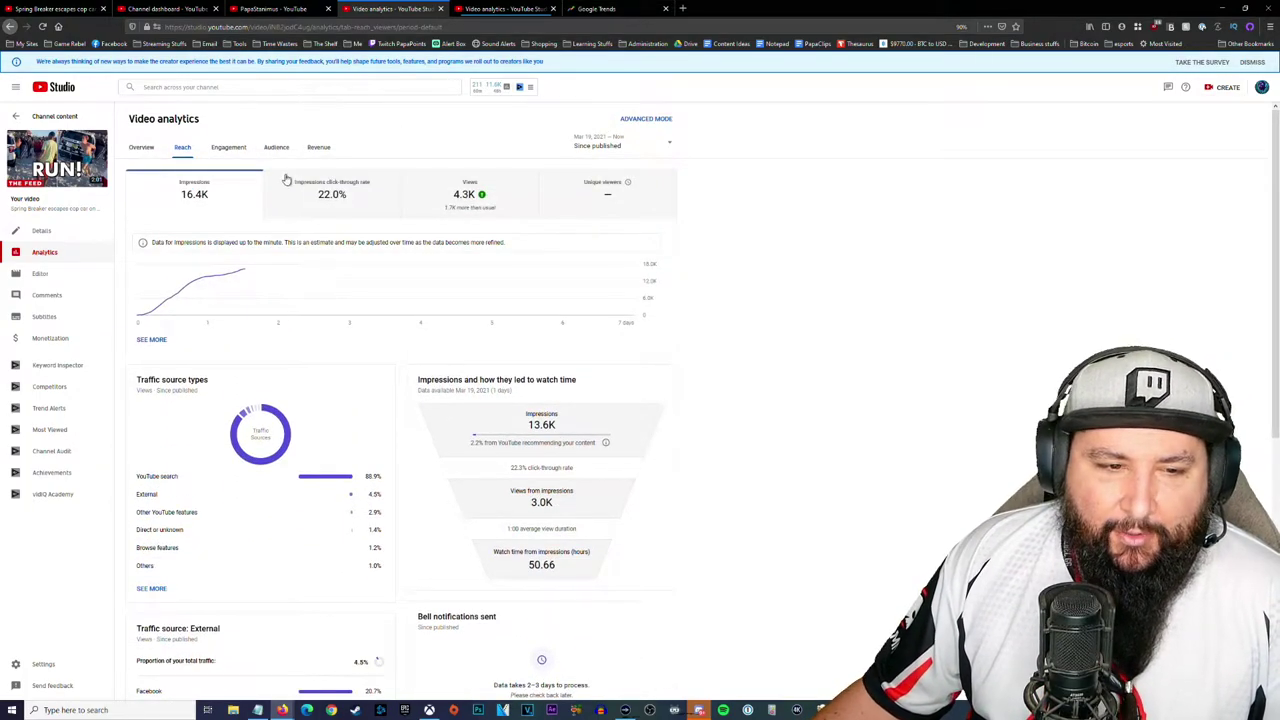
{"action": "left_click", "coordinate": [226, 148]}
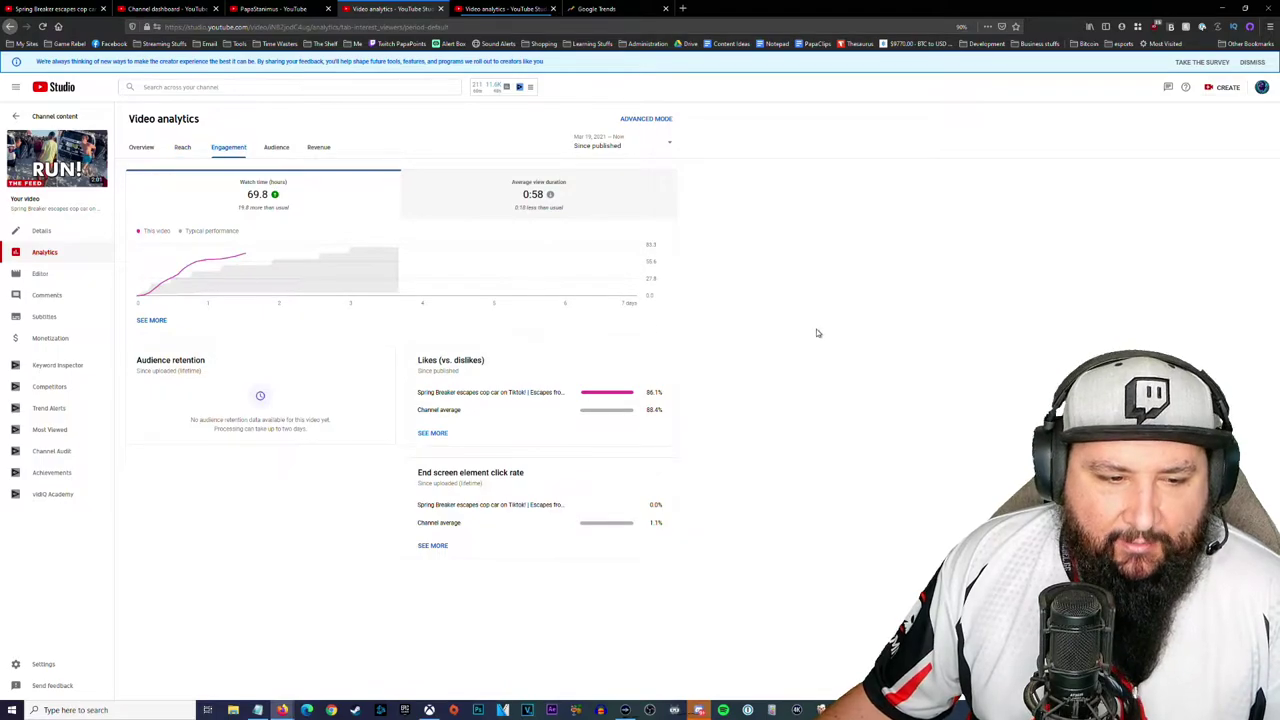
- Find the Uber Driver Pepper Sprayed video in the first channel's content list and open its analytics overview
{"action": "left_click", "coordinate": [270, 8]}
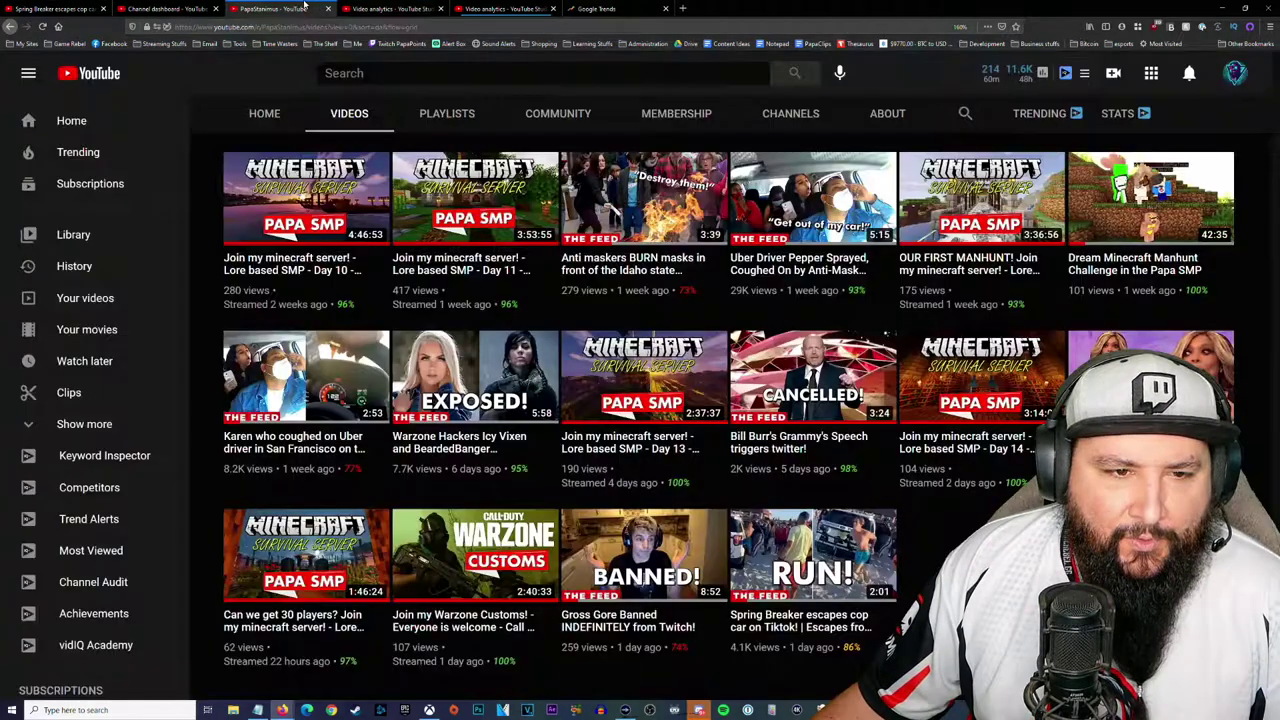
{"action": "left_click", "coordinate": [175, 8]}
{"action": "left_click", "coordinate": [90, 8]}
{"action": "left_click", "coordinate": [160, 8]}
{"action": "left_click", "coordinate": [42, 232]}
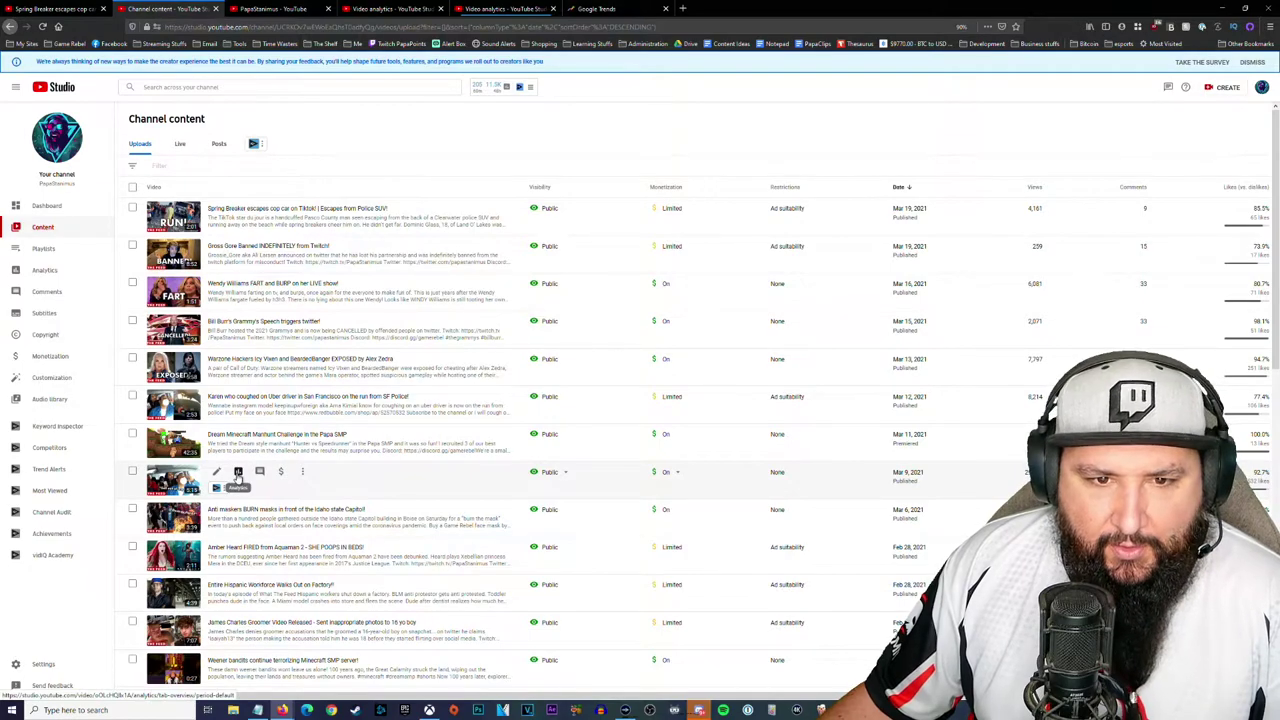
{"action": "left_click", "coordinate": [237, 476]}
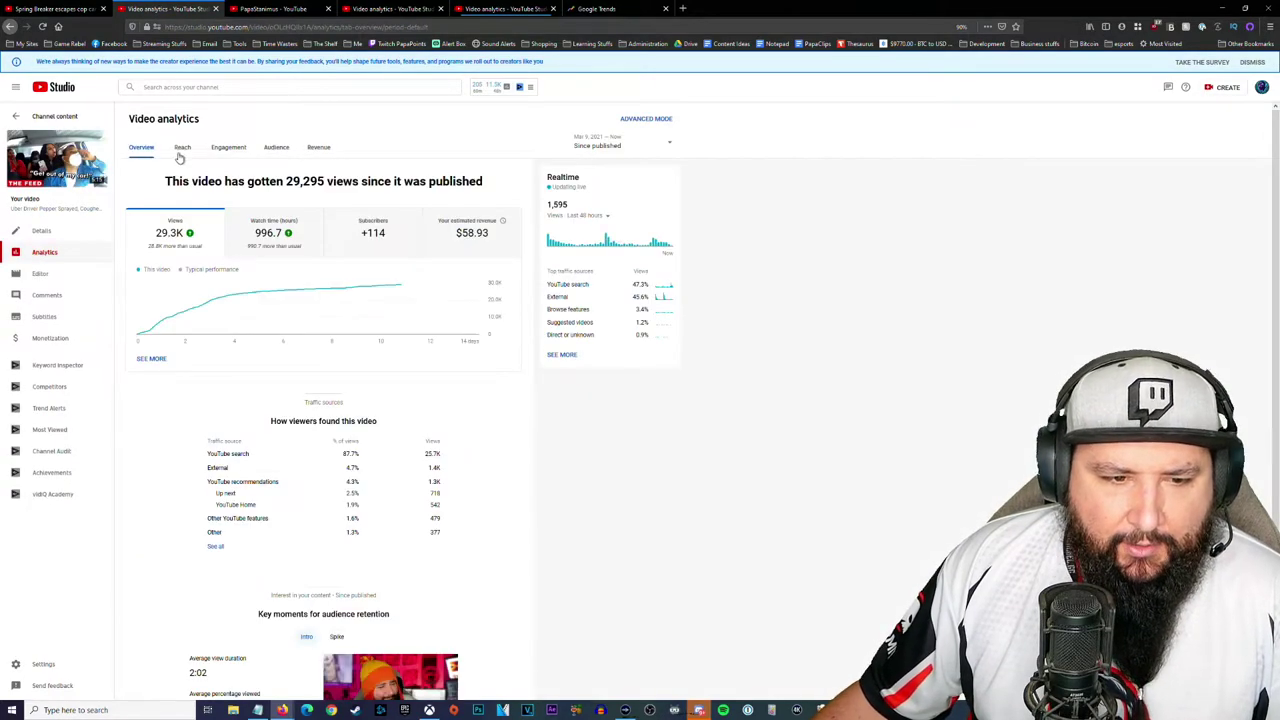
- Open the Uber driver video's engagement analytics and review its watch time, average view duration and audience retention
{"action": "left_click", "coordinate": [181, 148]}
{"action": "left_click", "coordinate": [230, 147]}
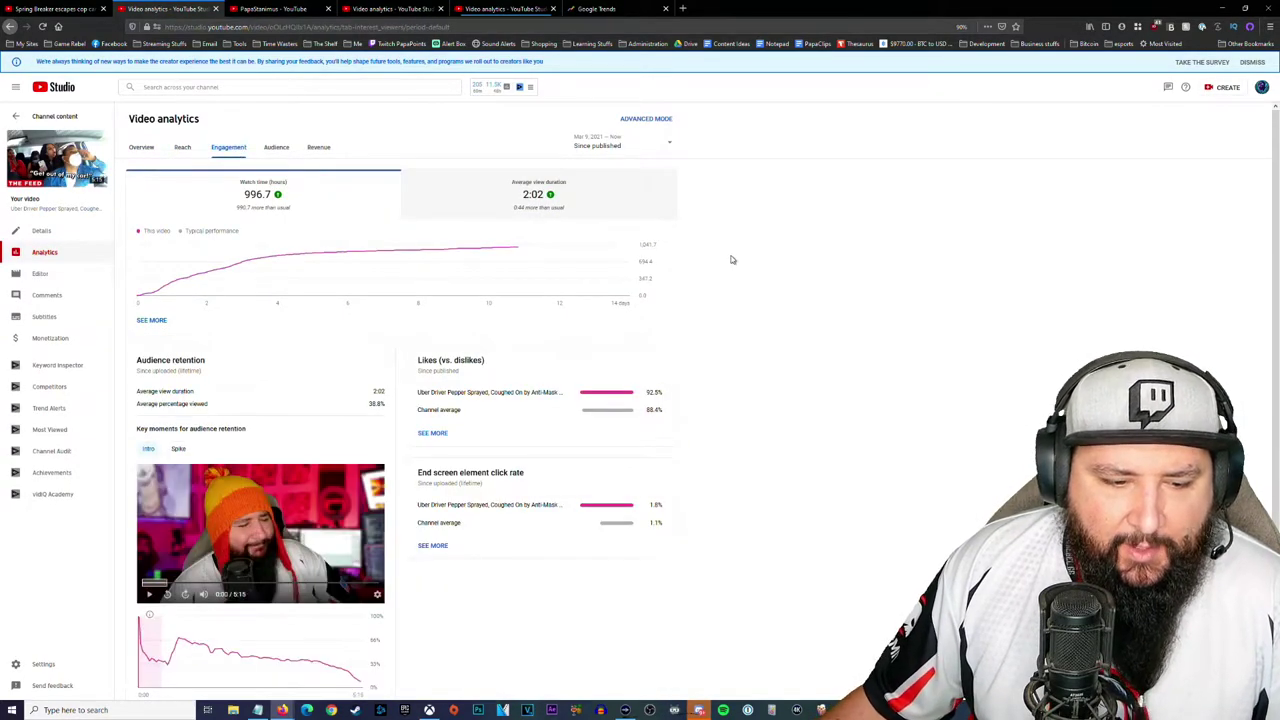
{"action": "scroll", "coordinate": [731, 259], "scroll_direction": "down", "scroll_amount": 1}
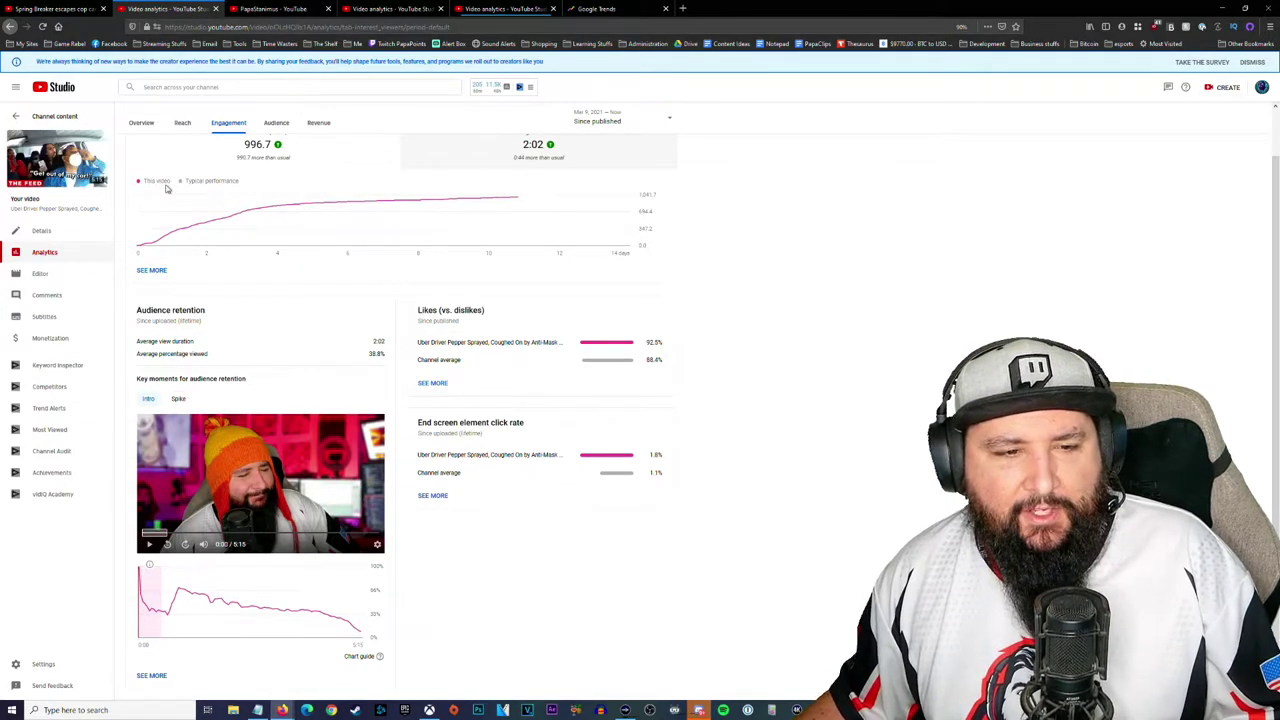
{"action": "scroll", "coordinate": [349, 323], "scroll_direction": "up", "scroll_amount": 1}
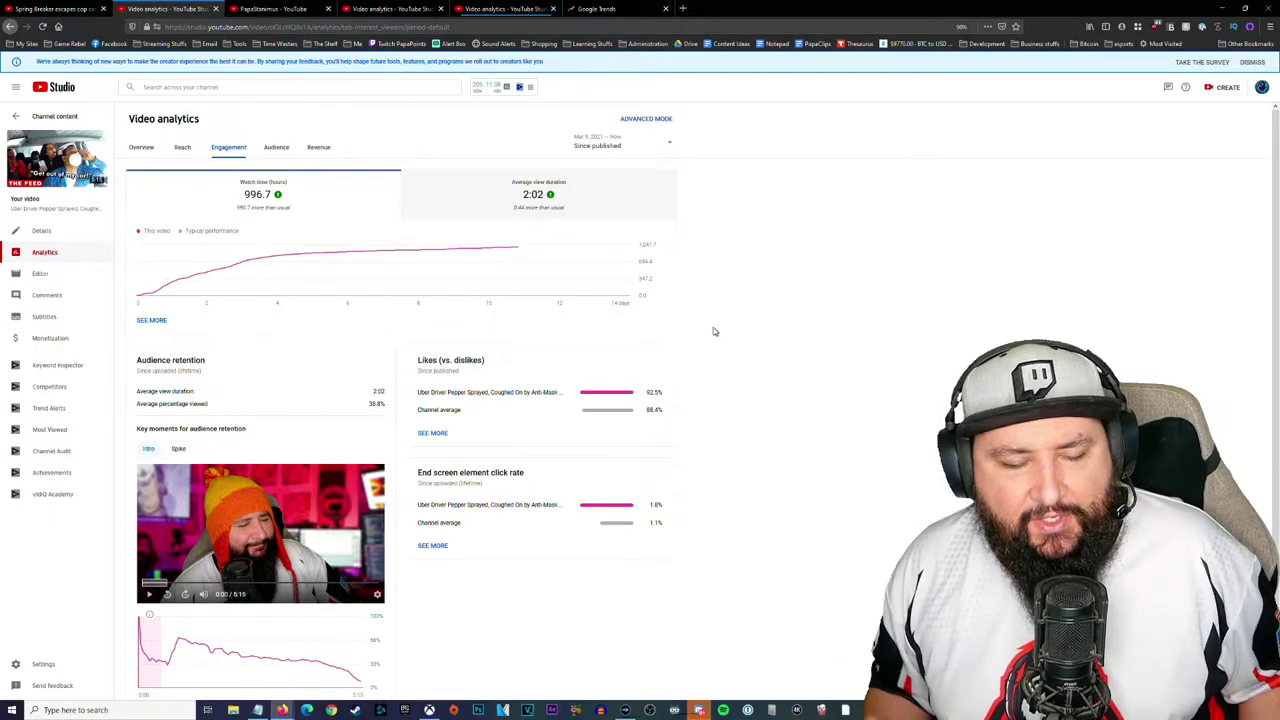
- Examine the Uber driver video's audience retention curve around the intro, along with its likes and end screen click rate
{"action": "scroll", "coordinate": [164, 203], "scroll_direction": "down", "scroll_amount": 1}
{"action": "scroll", "coordinate": [200, 220], "scroll_direction": "up", "scroll_amount": 1}
{"action": "scroll", "coordinate": [343, 303], "scroll_direction": "down", "scroll_amount": 1}
{"action": "scroll", "coordinate": [349, 288], "scroll_direction": "up", "scroll_amount": 1}
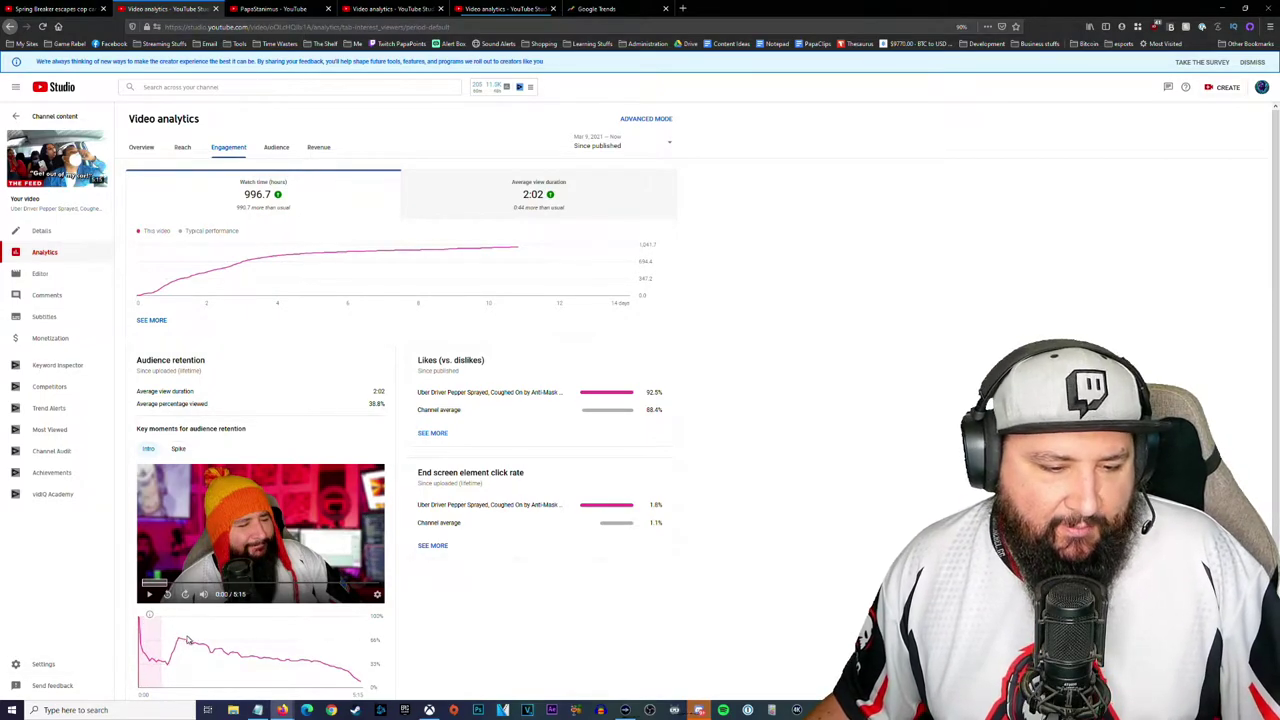
{"action": "mouse_move", "coordinate": [187, 645]}
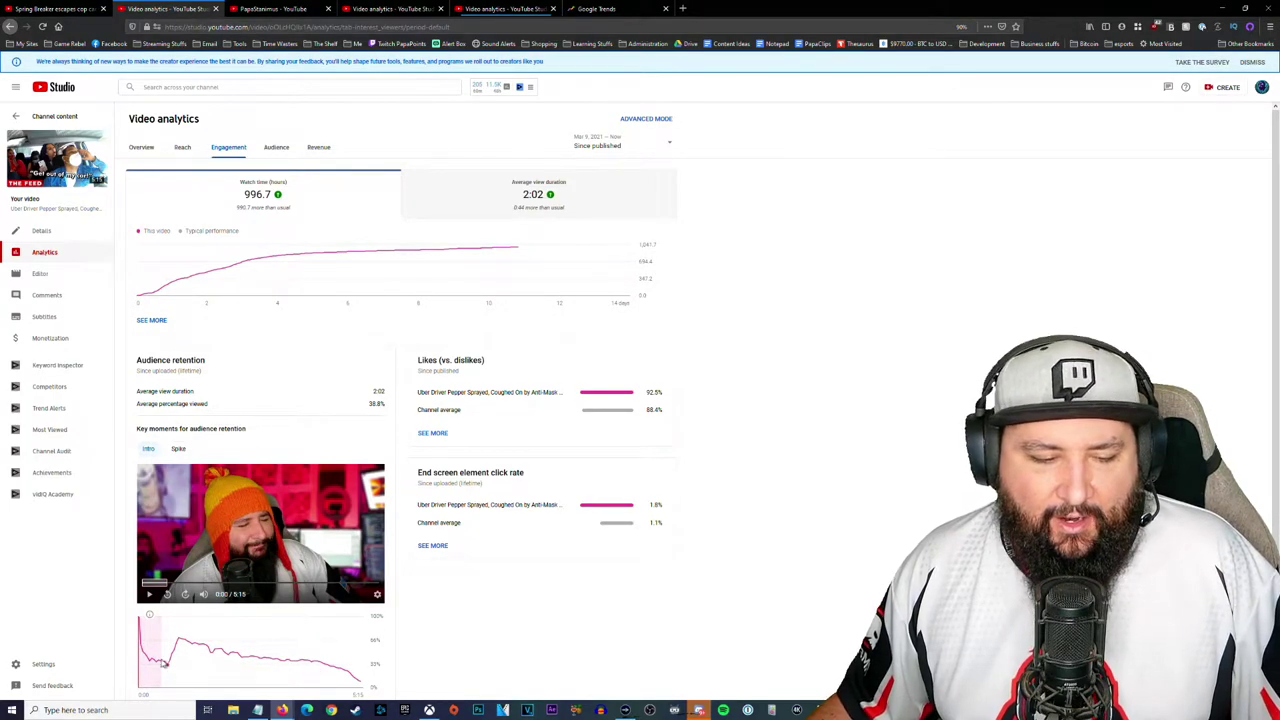
{"action": "scroll", "coordinate": [220, 575], "scroll_direction": "down", "scroll_amount": 1}
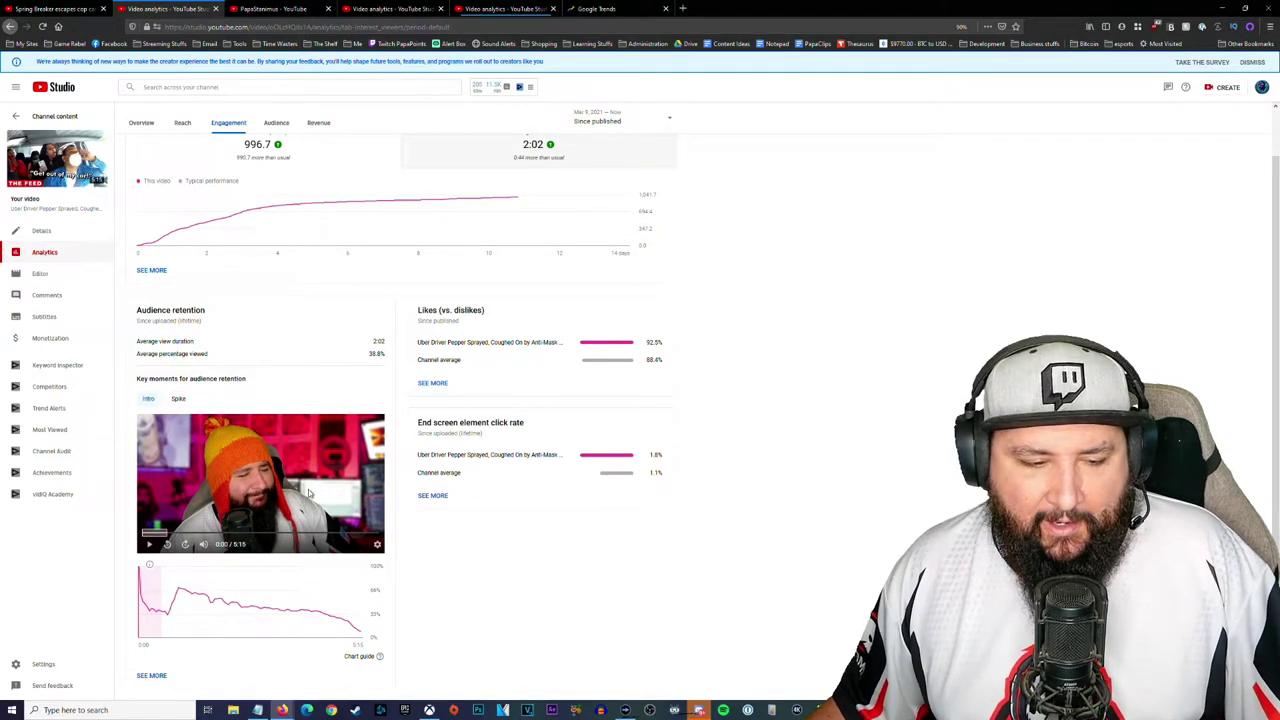
{"action": "mouse_move", "coordinate": [145, 596]}
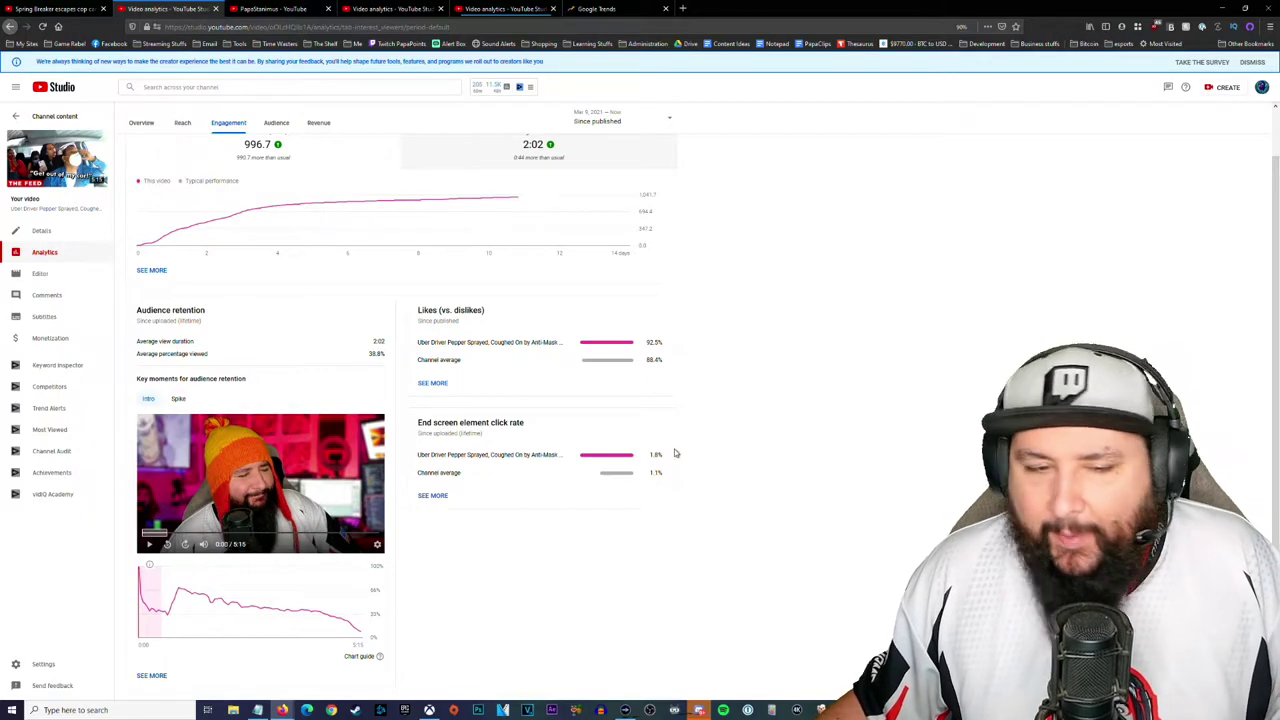
{"action": "scroll", "coordinate": [843, 334], "scroll_direction": "up", "scroll_amount": 1}
{"action": "scroll", "coordinate": [817, 340], "scroll_direction": "down", "scroll_amount": 1}
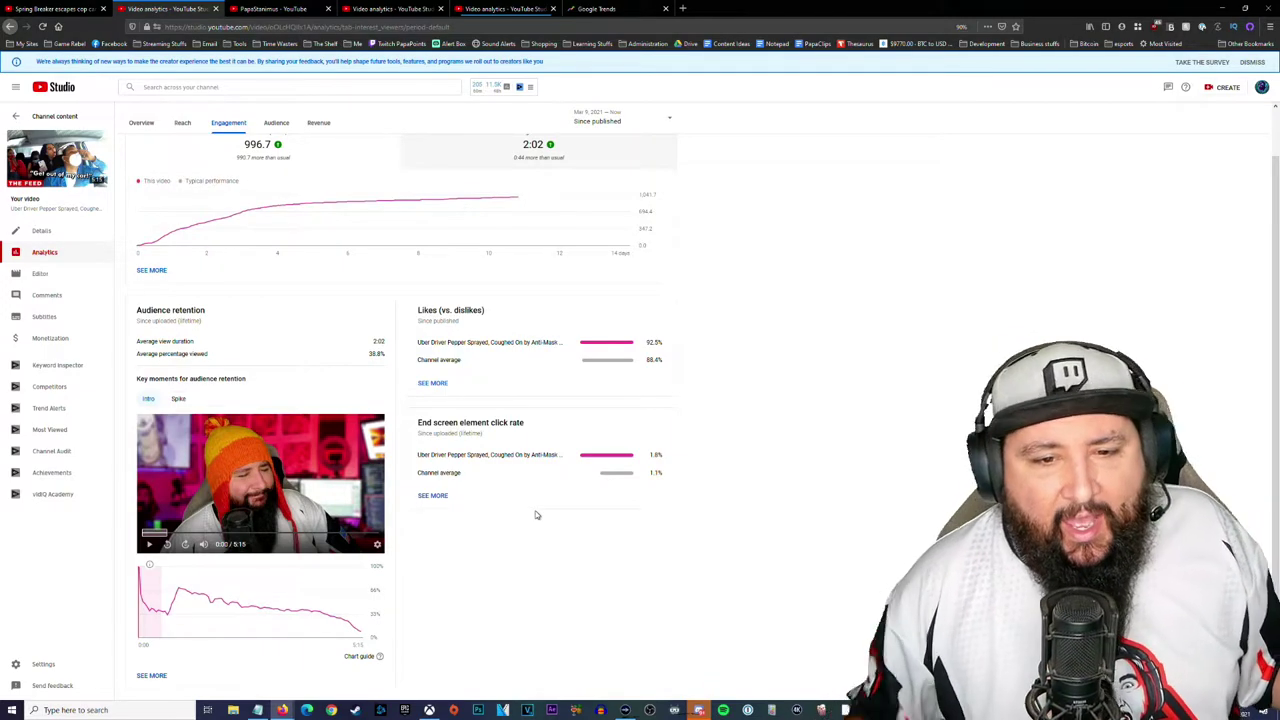
{"action": "scroll", "coordinate": [290, 250], "scroll_direction": "up", "scroll_amount": 1}
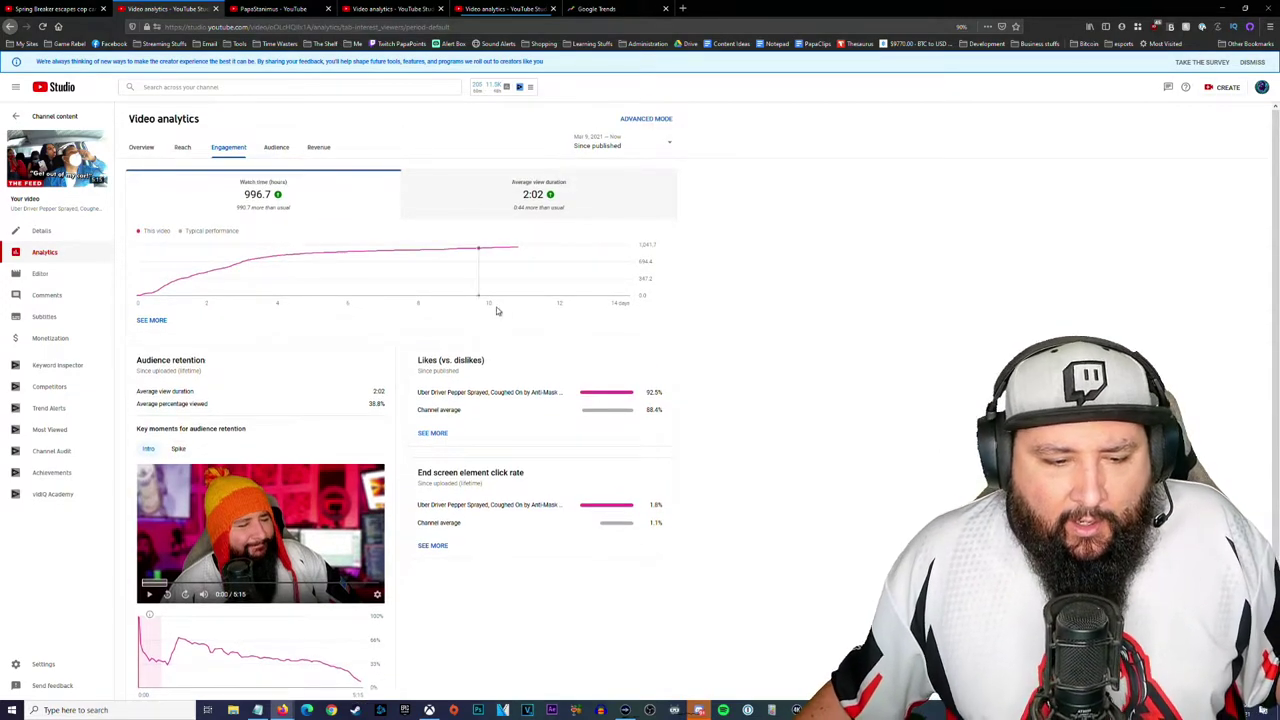
- Look over the Uber driver video's engagement figures once more and open its video details
{"action": "scroll", "coordinate": [510, 315], "scroll_direction": "down", "scroll_amount": 1}
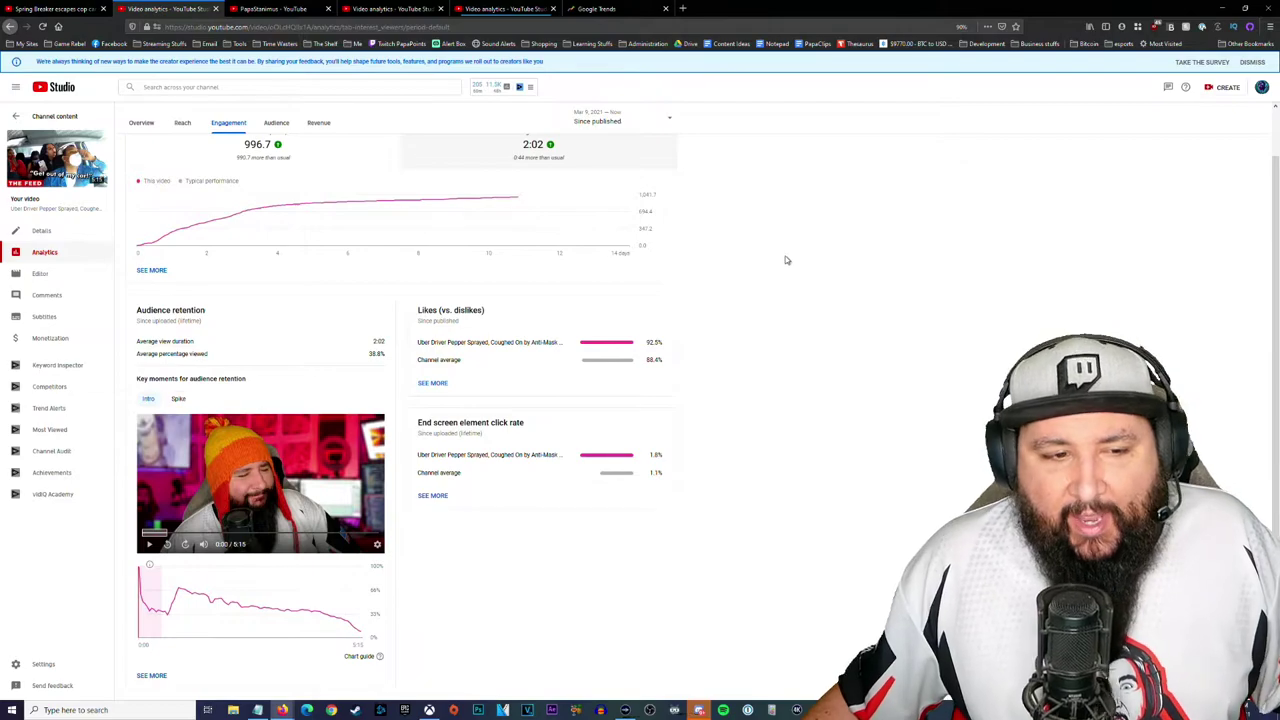
{"action": "scroll", "coordinate": [821, 226], "scroll_direction": "up", "scroll_amount": 1}
{"action": "scroll", "coordinate": [823, 234], "scroll_direction": "down", "scroll_amount": 1}
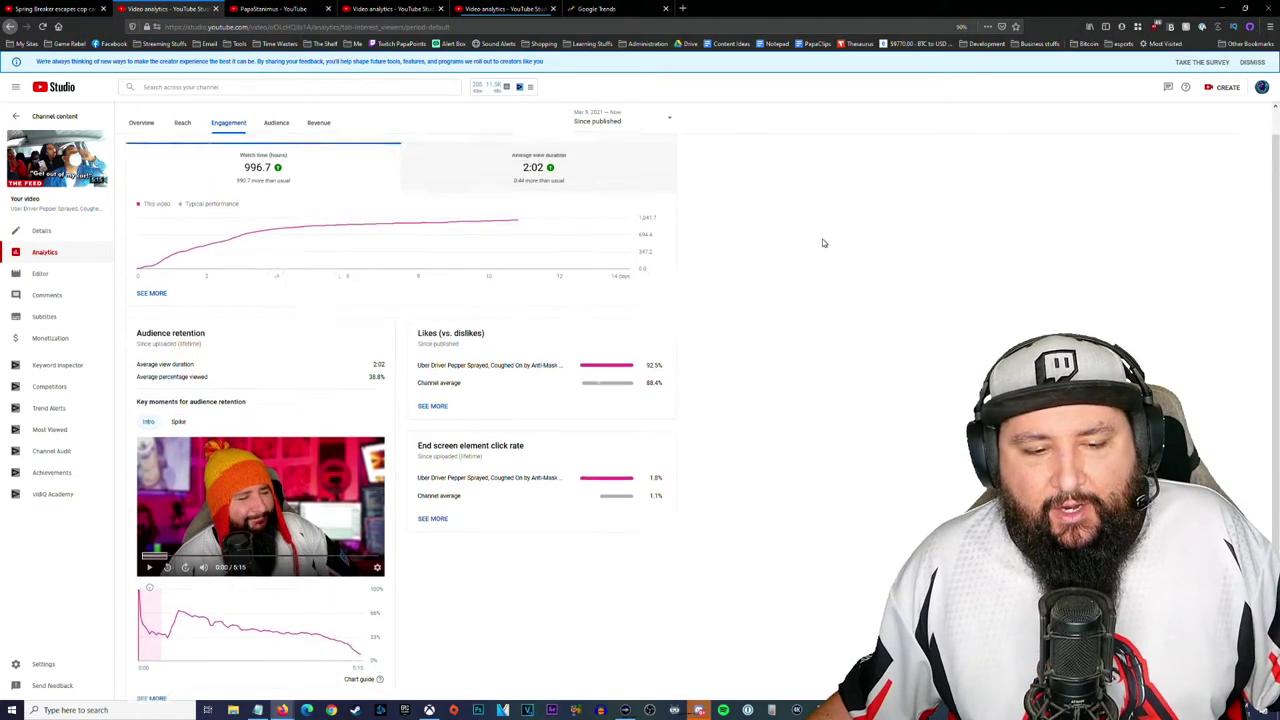
{"action": "scroll", "coordinate": [821, 236], "scroll_direction": "up", "scroll_amount": 1}
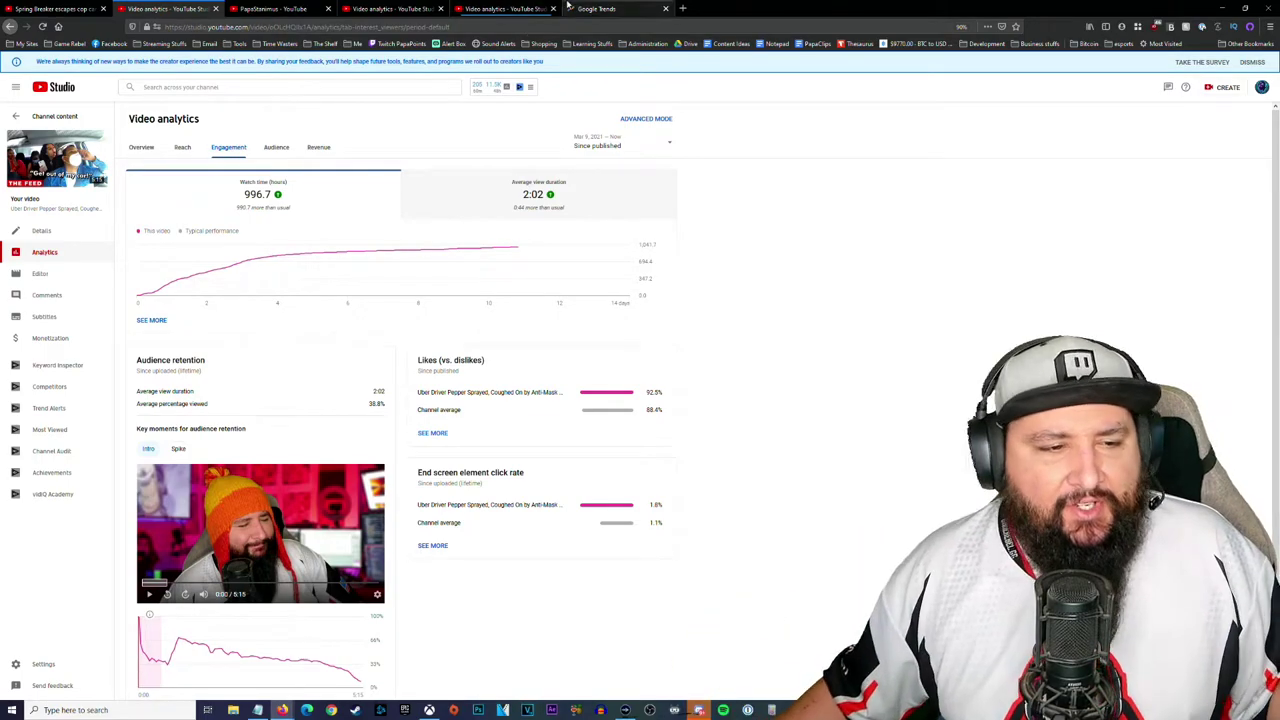
{"action": "left_click", "coordinate": [45, 231]}
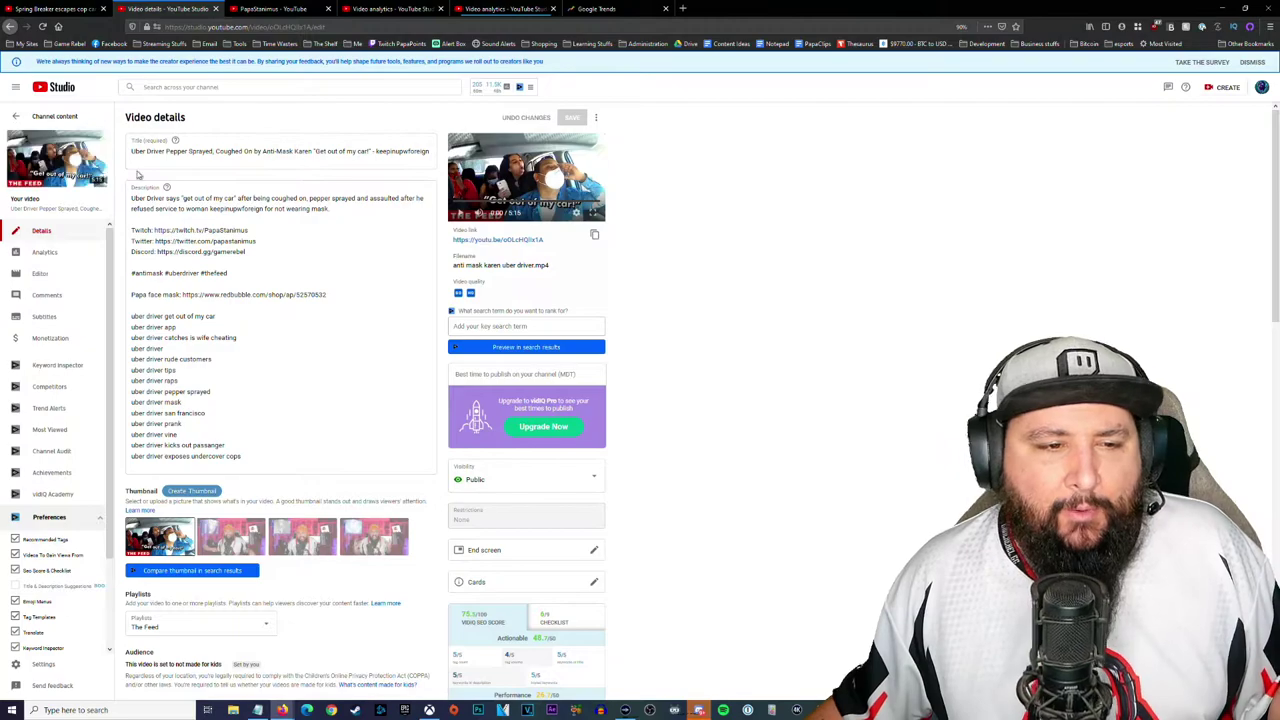
- Check YouTube's search suggestions for "cought on uber" against the Uber driver video's title
{"action": "left_click", "coordinate": [58, 10]}
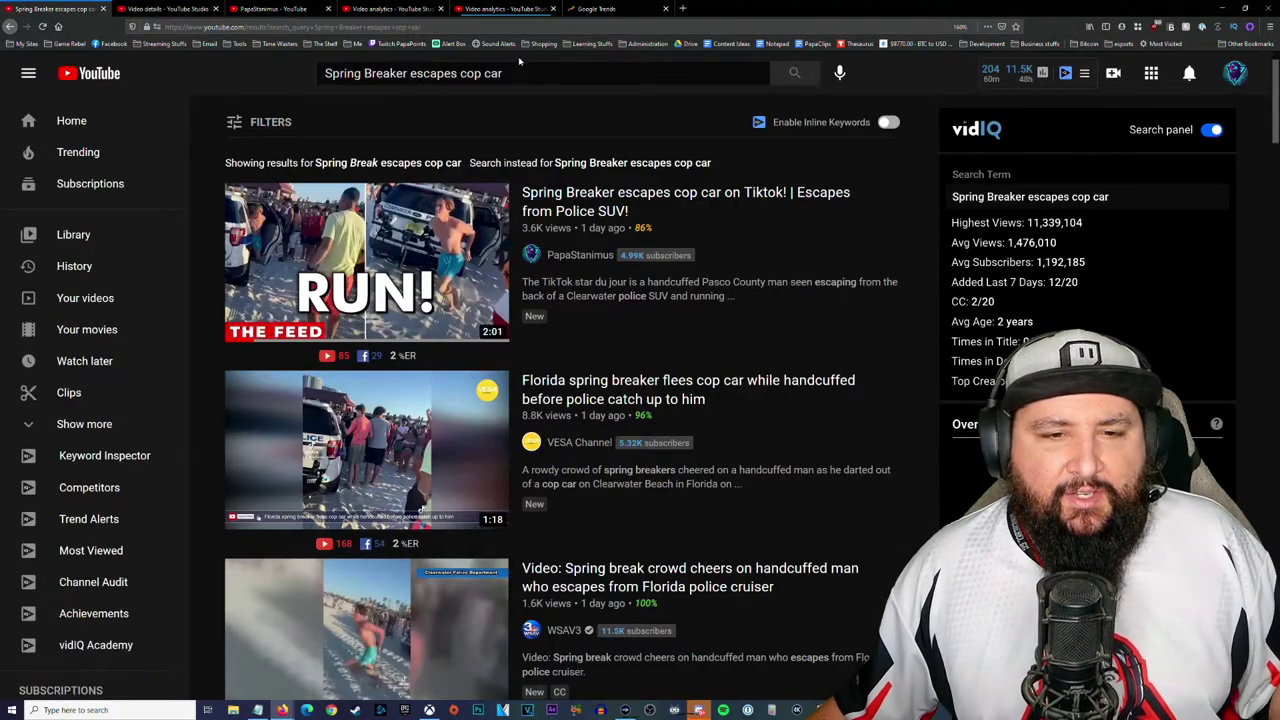
{"action": "left_click_drag", "start_coordinate": [518, 73], "coordinate": [283, 60]}
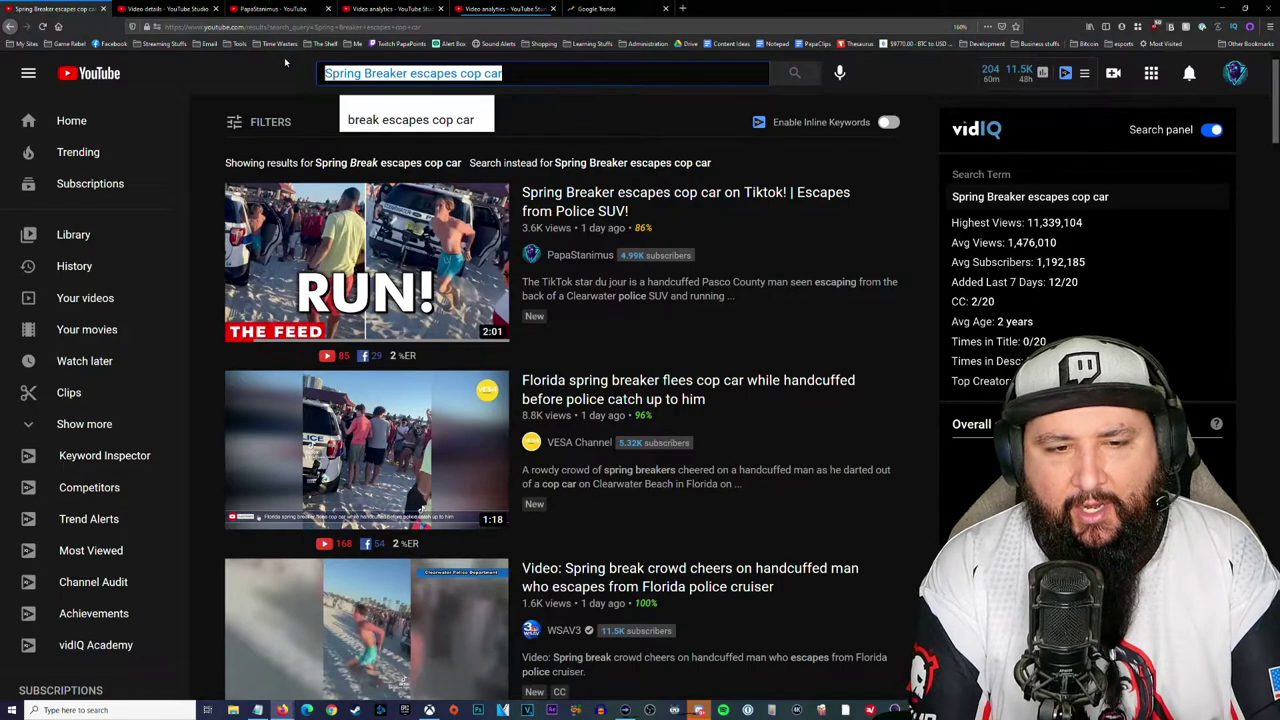
{"action": "type", "text": "cought on uber"}
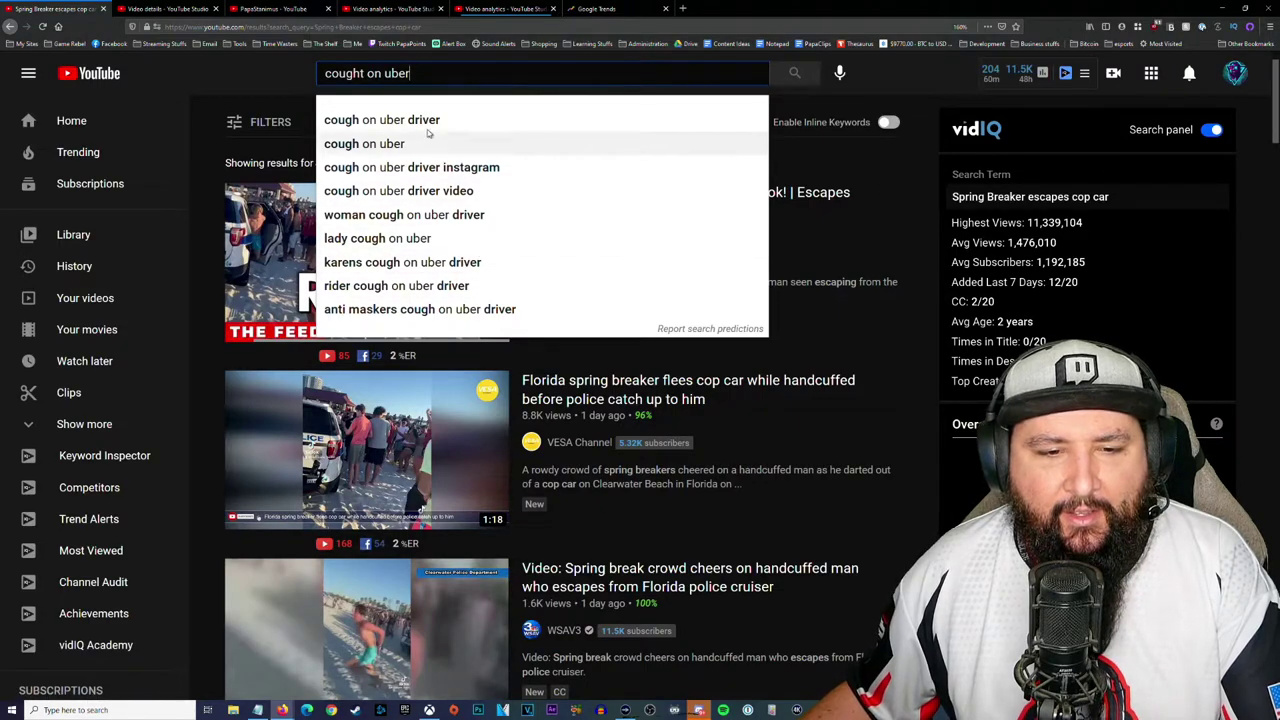
{"action": "left_click", "coordinate": [165, 8]}
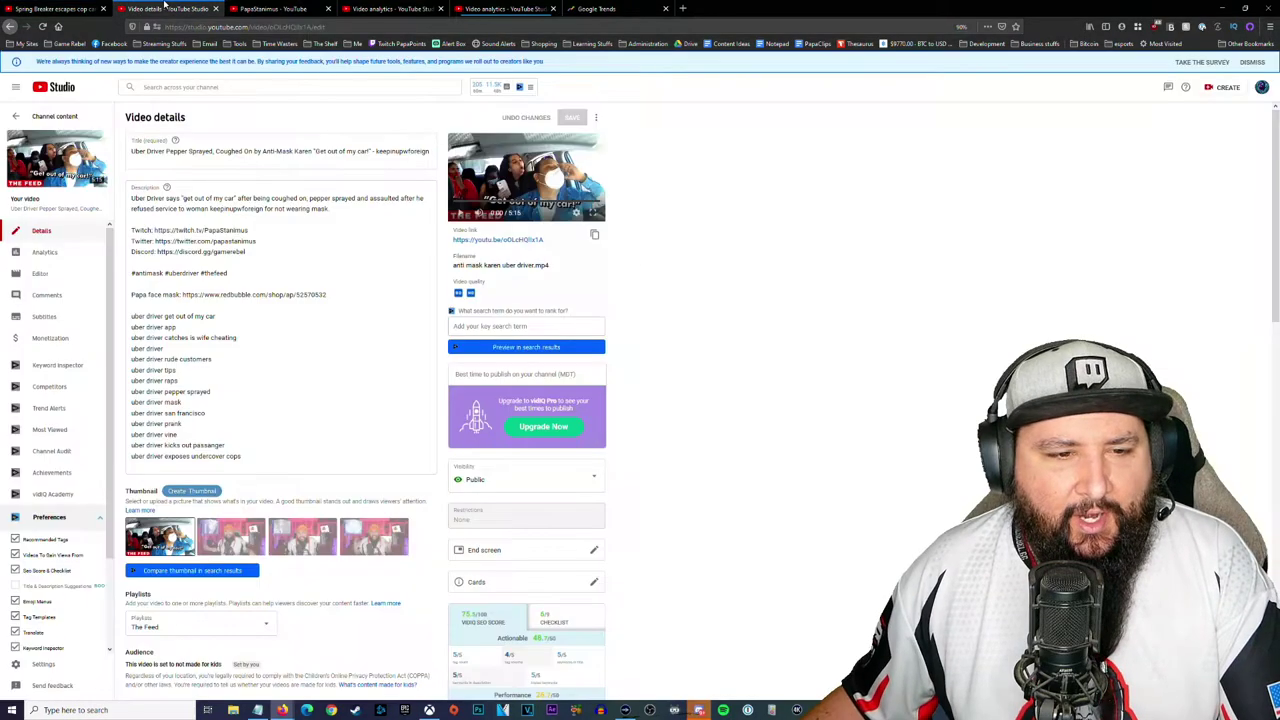
{"action": "left_click", "coordinate": [55, 8]}
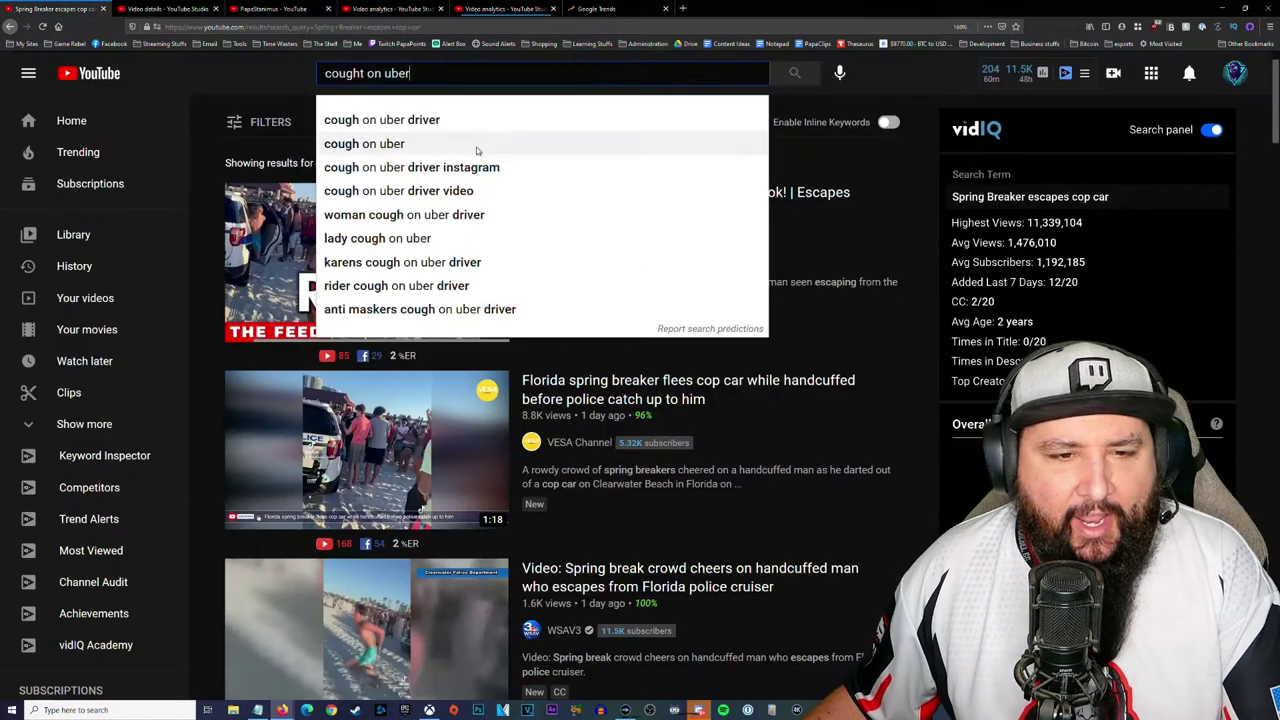
- Replace the YouTube search text with "uber driver" and examine its search suggestions
{"action": "triple_click", "coordinate": [414, 73]}
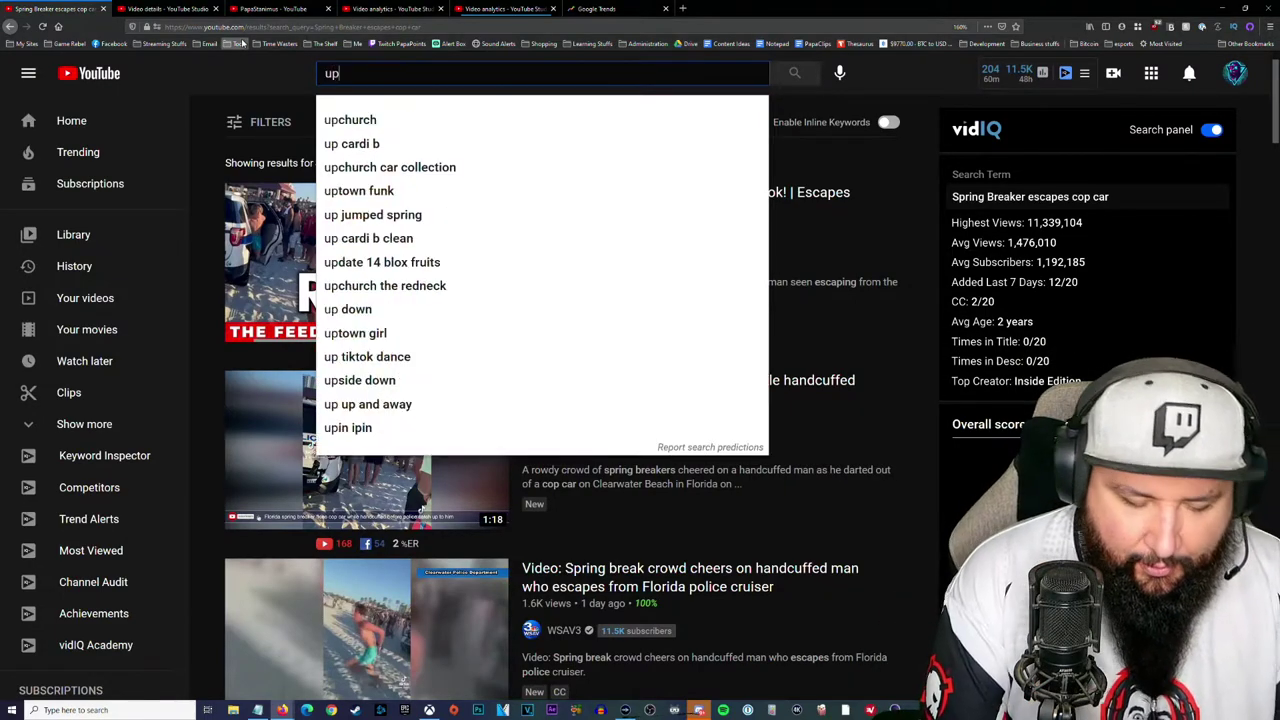
{"action": "key", "text": "BackSpace"}
{"action": "type", "text": "ber driver"}
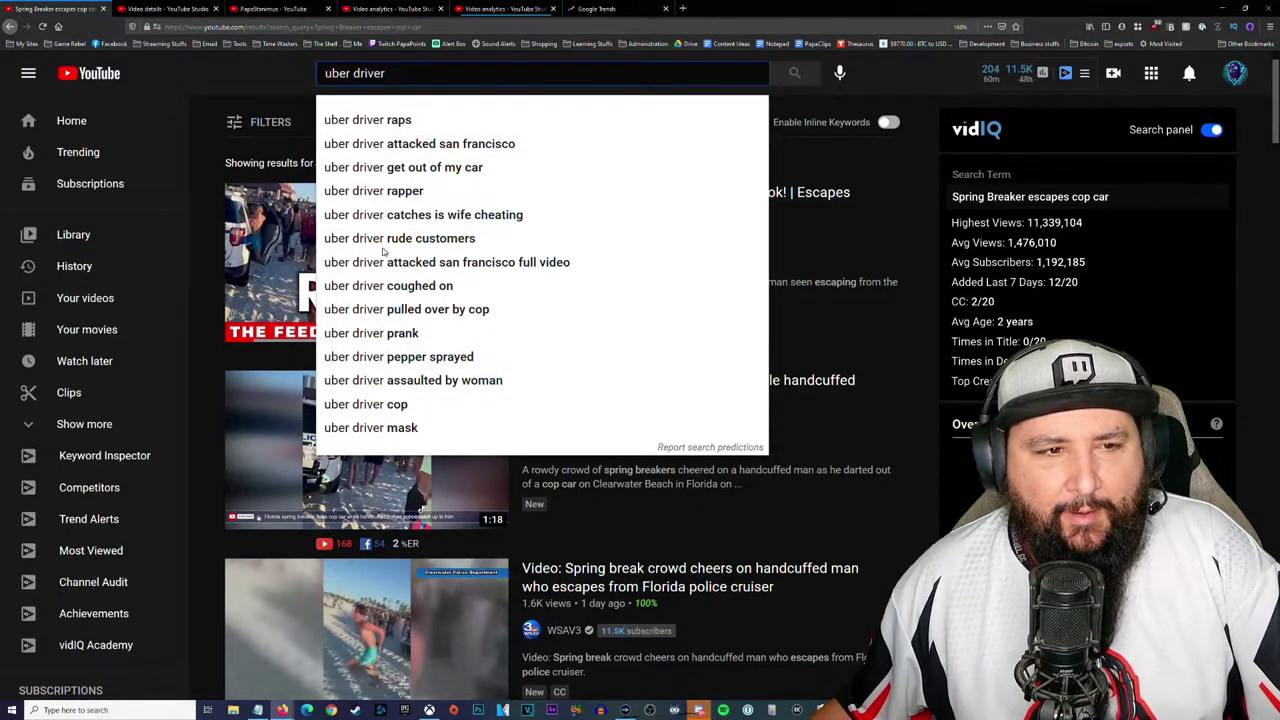
- Replace "Pepper Sprayed" with "Coughed On" in the Uber driver video's title
{"action": "left_click", "coordinate": [120, 8]}
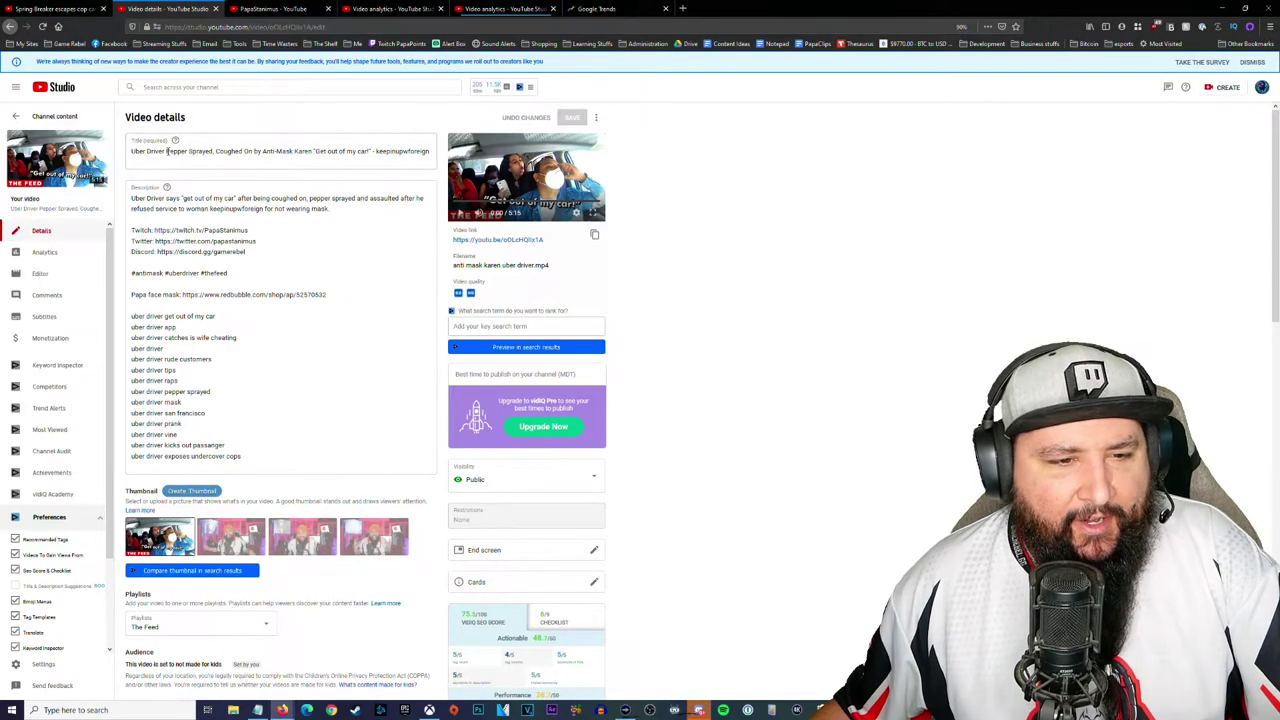
{"action": "left_click_drag", "start_coordinate": [167, 151], "coordinate": [214, 157]}
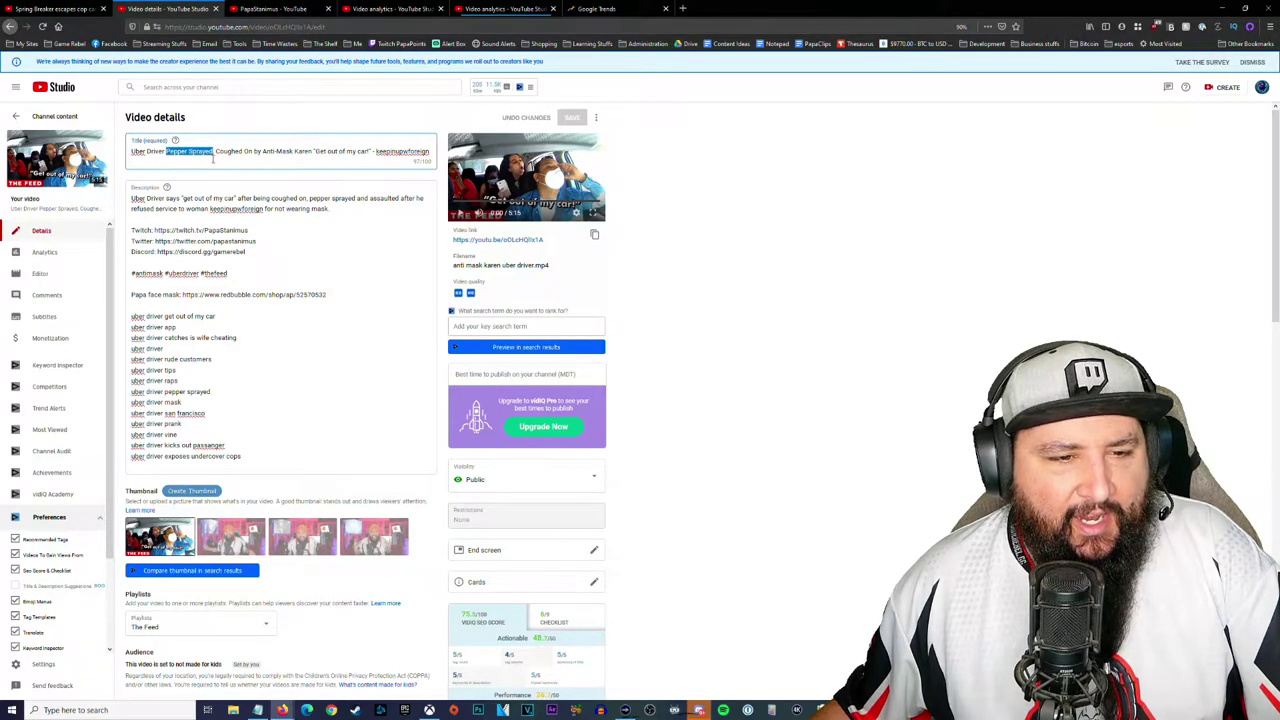
{"action": "type", "text": "Pepp"}
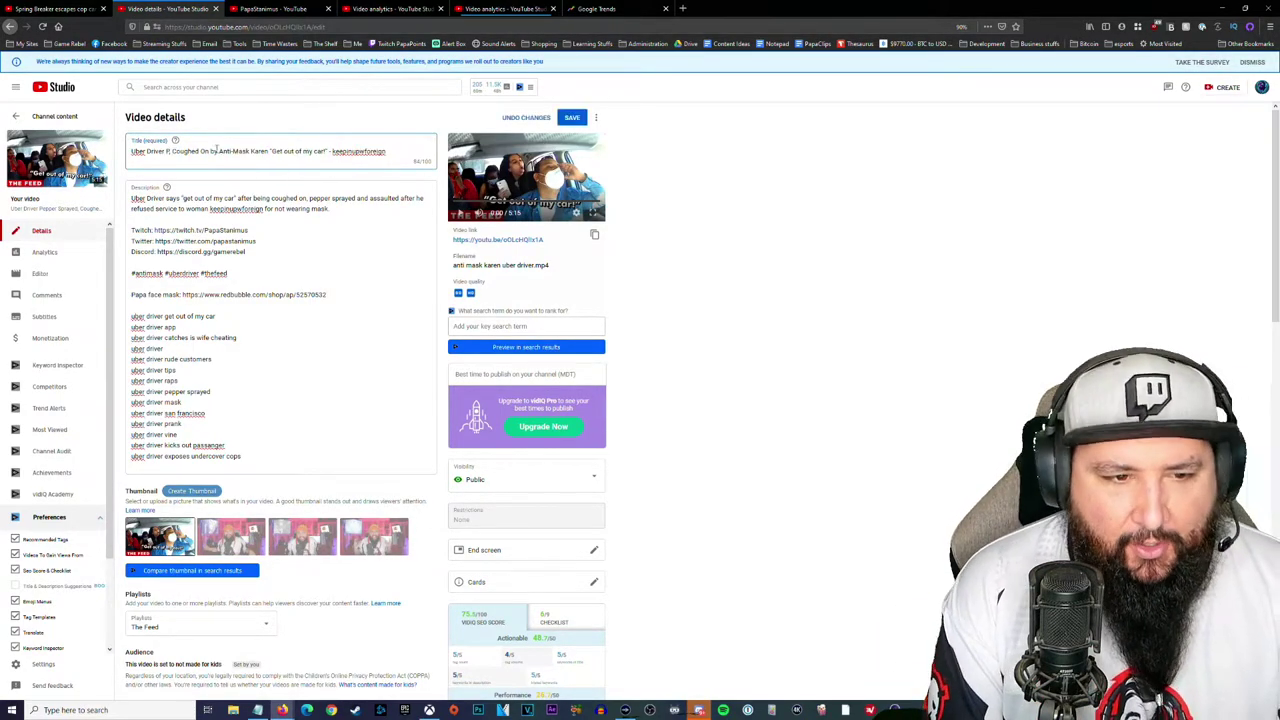
{"action": "key", "text": "BackSpace"}
{"action": "key", "text": "BackSpace"}
{"action": "key", "text": "BackSpace"}
{"action": "key", "text": "BackSpace"}
{"action": "type", "text": "Coughed On"}
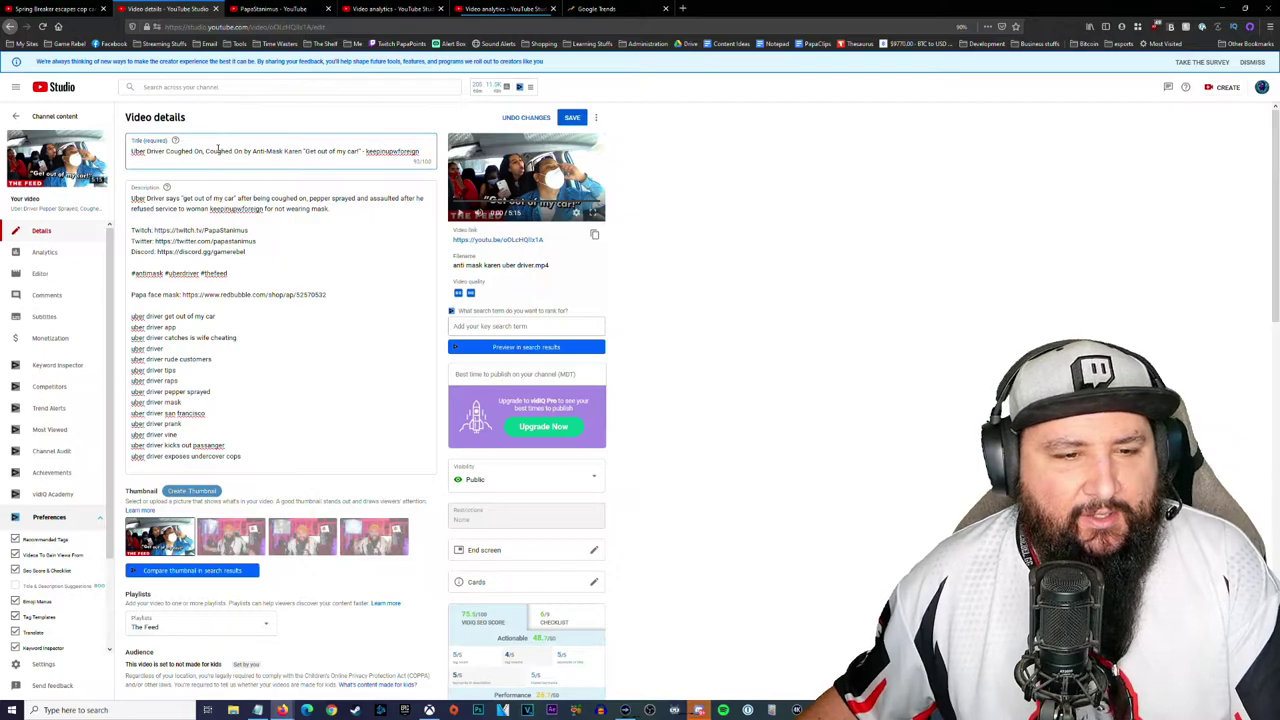
- Delete the duplicate "Coughed On" and its comma so the title reads "Uber Driver Coughed On by Anti-Mask Karen"
{"action": "left_click_drag", "start_coordinate": [206, 151], "coordinate": [242, 158]}
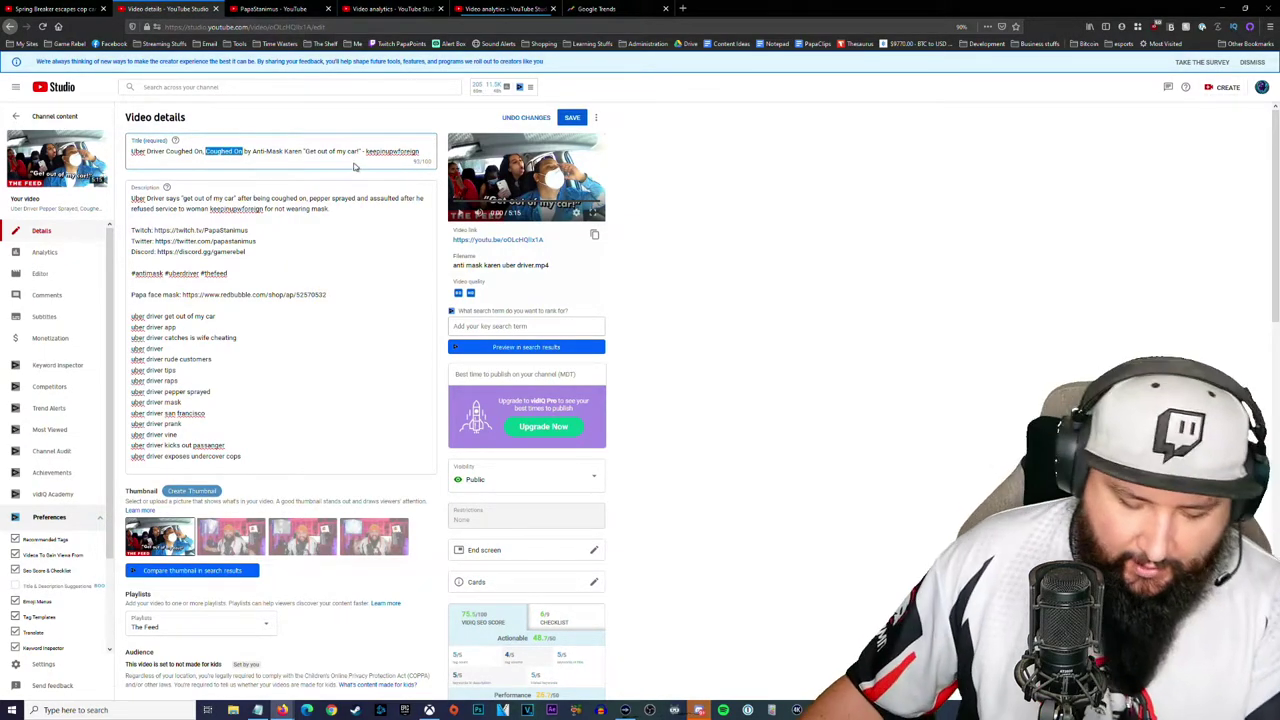
{"action": "key", "text": "BackSpace"}
{"action": "key", "text": "Delete"}
{"action": "key", "text": "BackSpace"}
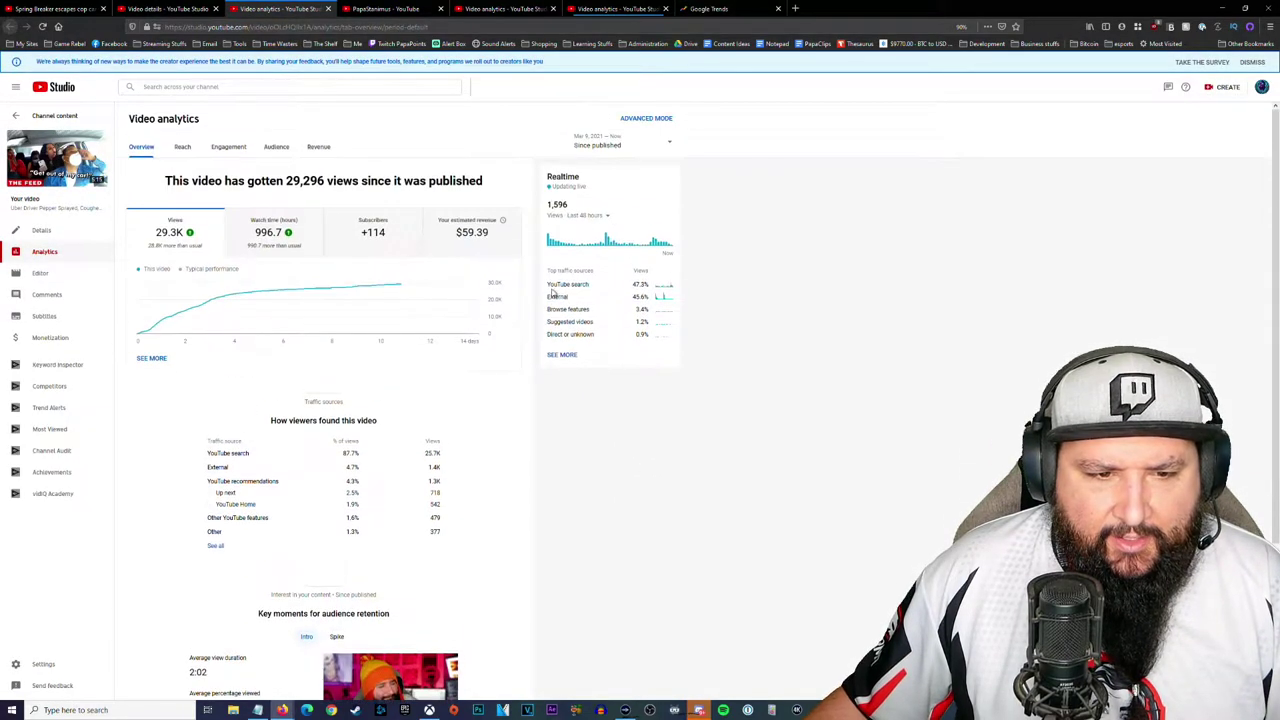
- Open the Uber driver video's reach analytics and examine its traffic sources, impressions funnel and YouTube search terms
{"action": "left_click", "coordinate": [184, 148]}
{"action": "scroll", "coordinate": [834, 374], "scroll_direction": "down", "scroll_amount": 3}
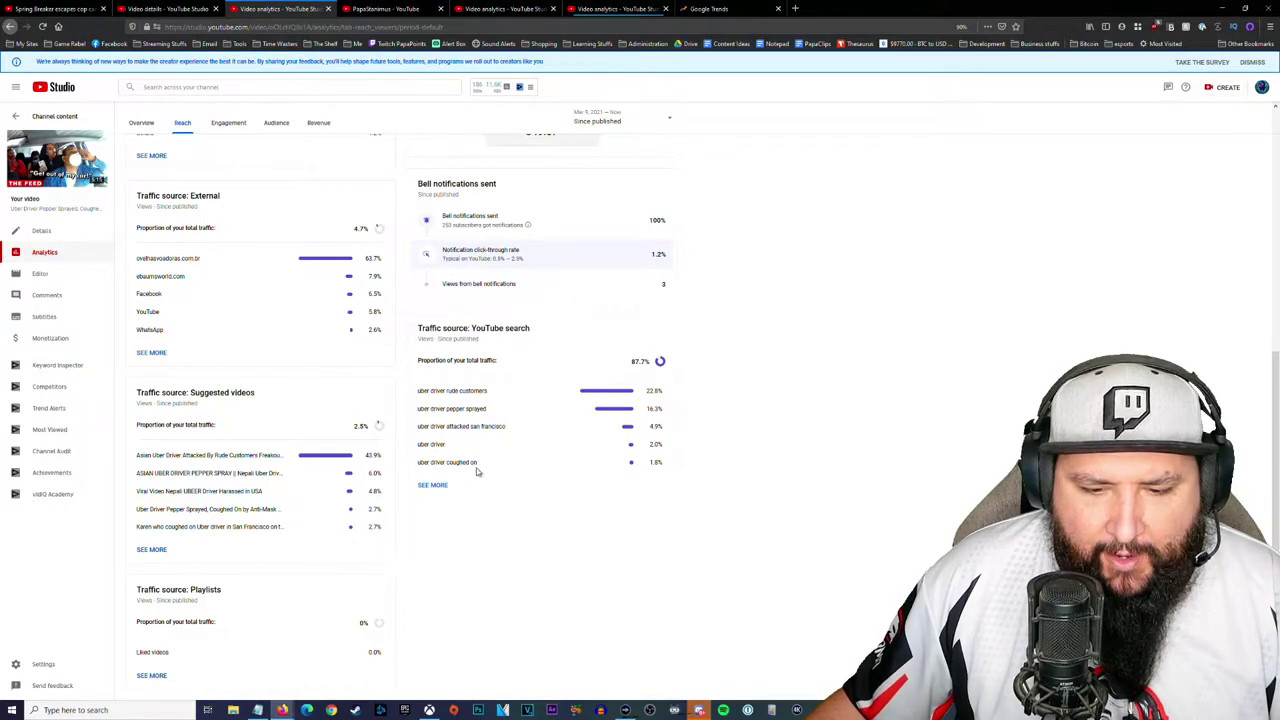
{"action": "scroll", "coordinate": [529, 429], "scroll_direction": "up", "scroll_amount": 5}
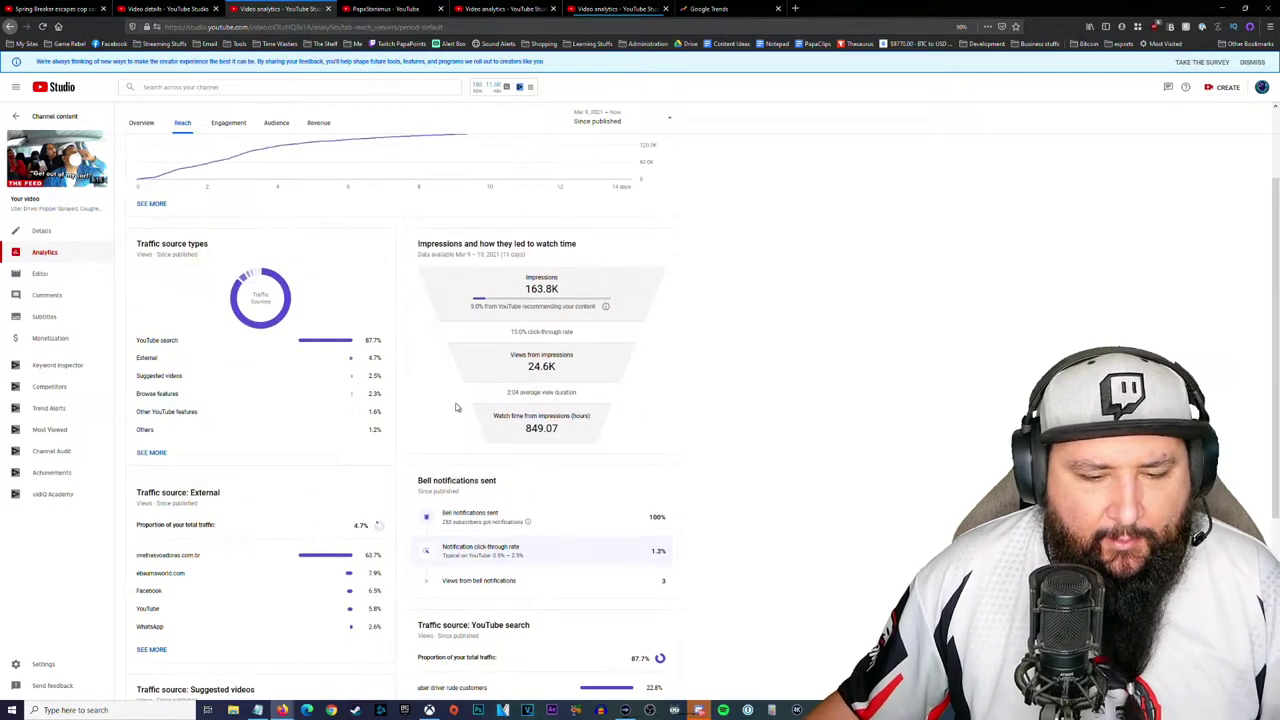
{"action": "scroll", "coordinate": [655, 638], "scroll_direction": "down", "scroll_amount": 3}
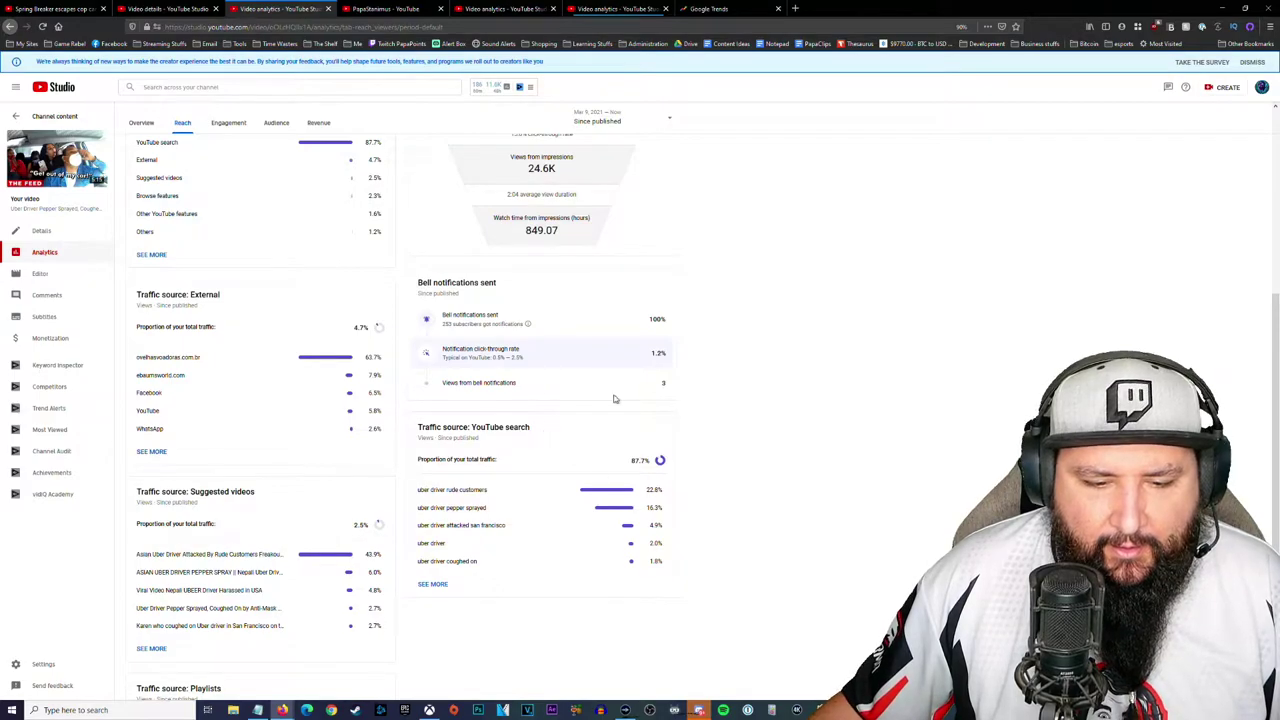
- Append "- Pepper Sprayed" to the end of the Uber driver video's title and save the change
{"action": "left_click", "coordinate": [58, 8]}
{"action": "left_click", "coordinate": [165, 8]}
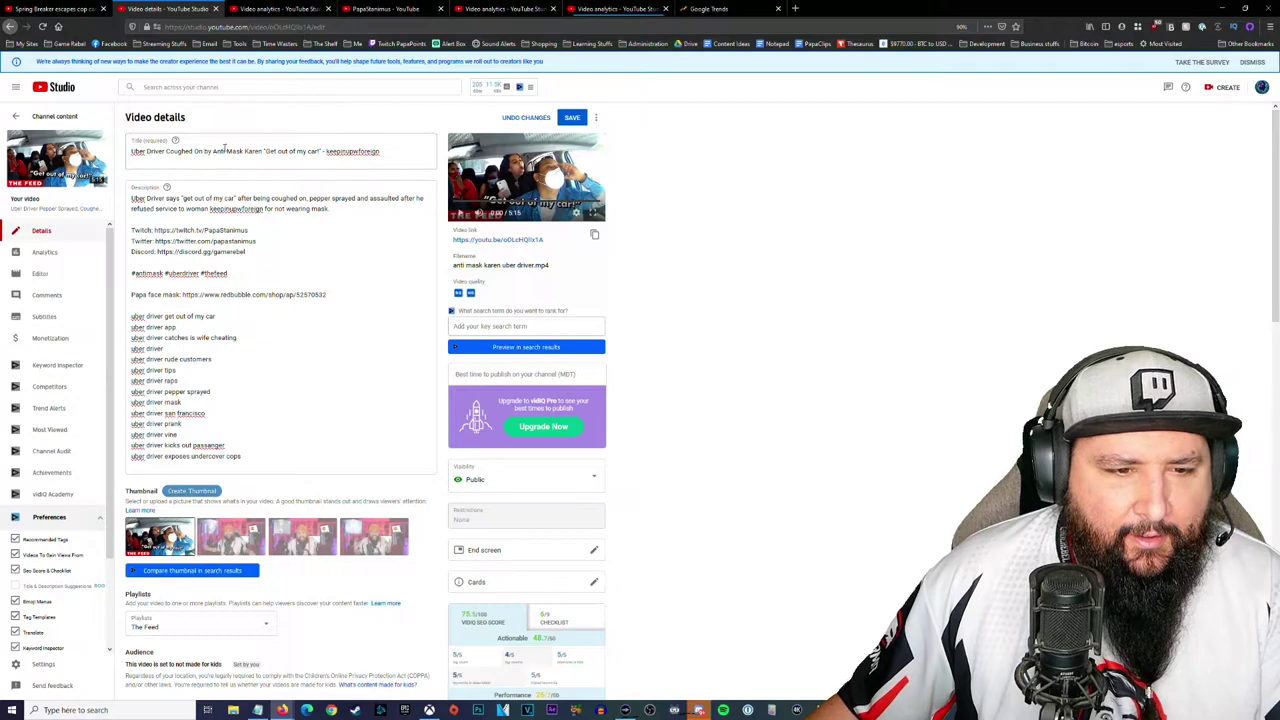
{"action": "left_click", "coordinate": [214, 151]}
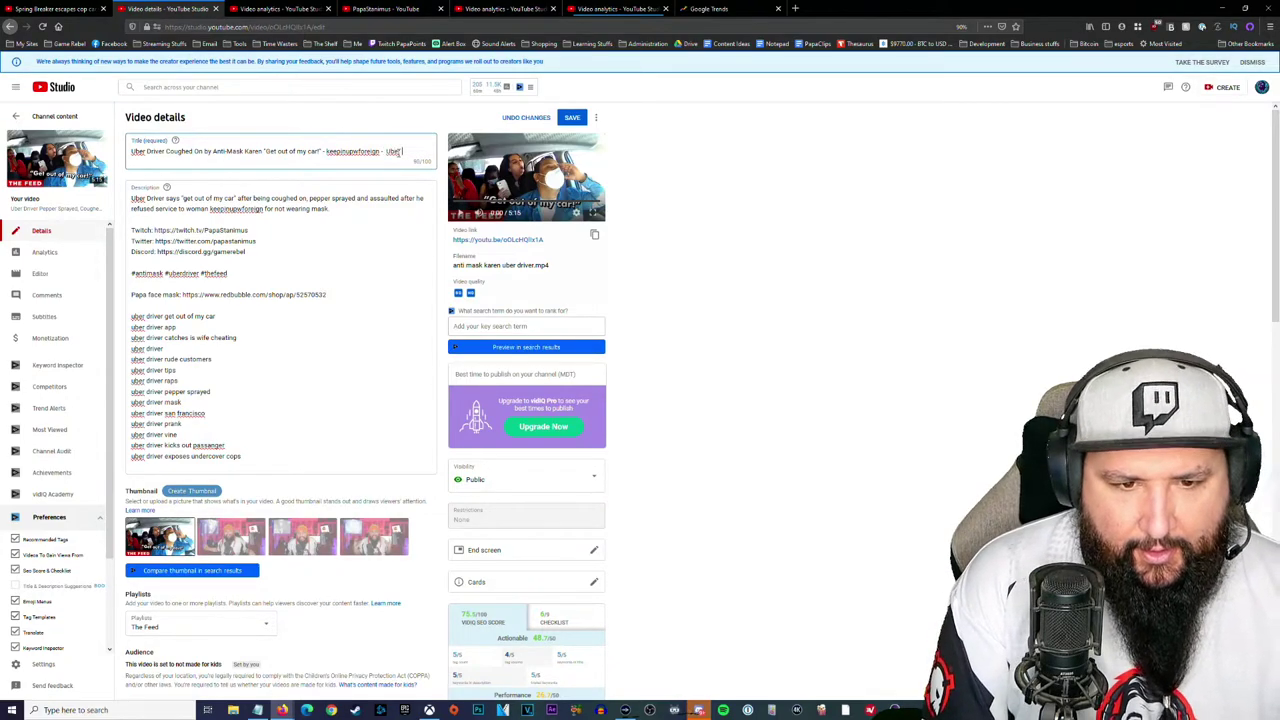
{"action": "key", "text": "BackSpace"}
{"action": "key", "text": "BackSpace"}
{"action": "key", "text": "BackSpace"}
{"action": "key", "text": "BackSpace"}
{"action": "key", "text": "BackSpace"}
{"action": "key", "text": "BackSpace"}
{"action": "key", "text": "BackSpace"}
{"action": "key", "text": "BackSpace"}
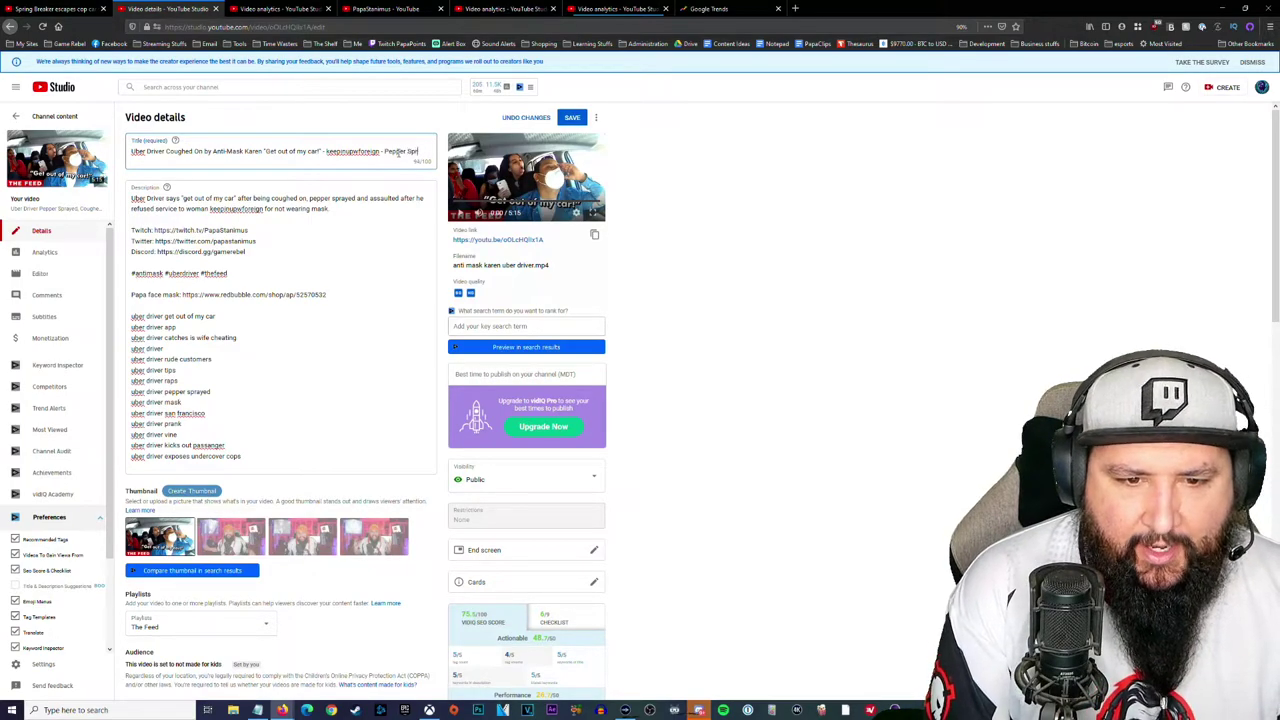
{"action": "type", "text": "d"}
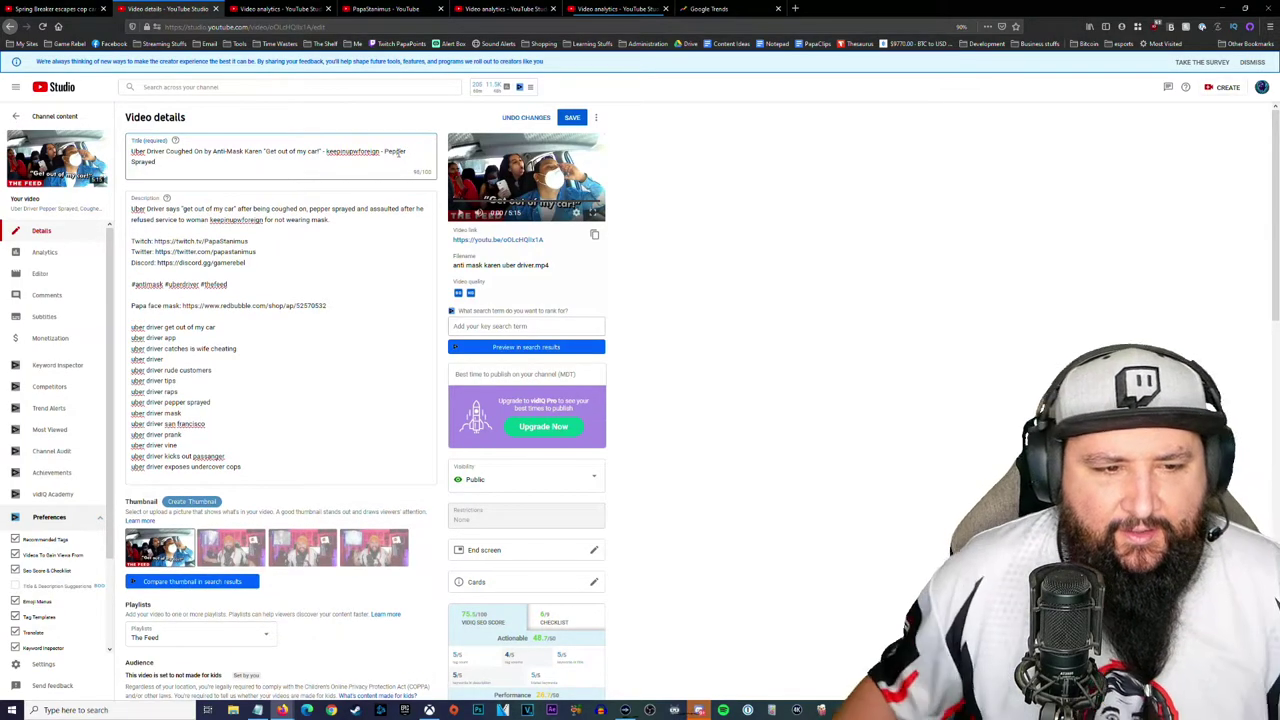
{"action": "left_click", "coordinate": [572, 117]}
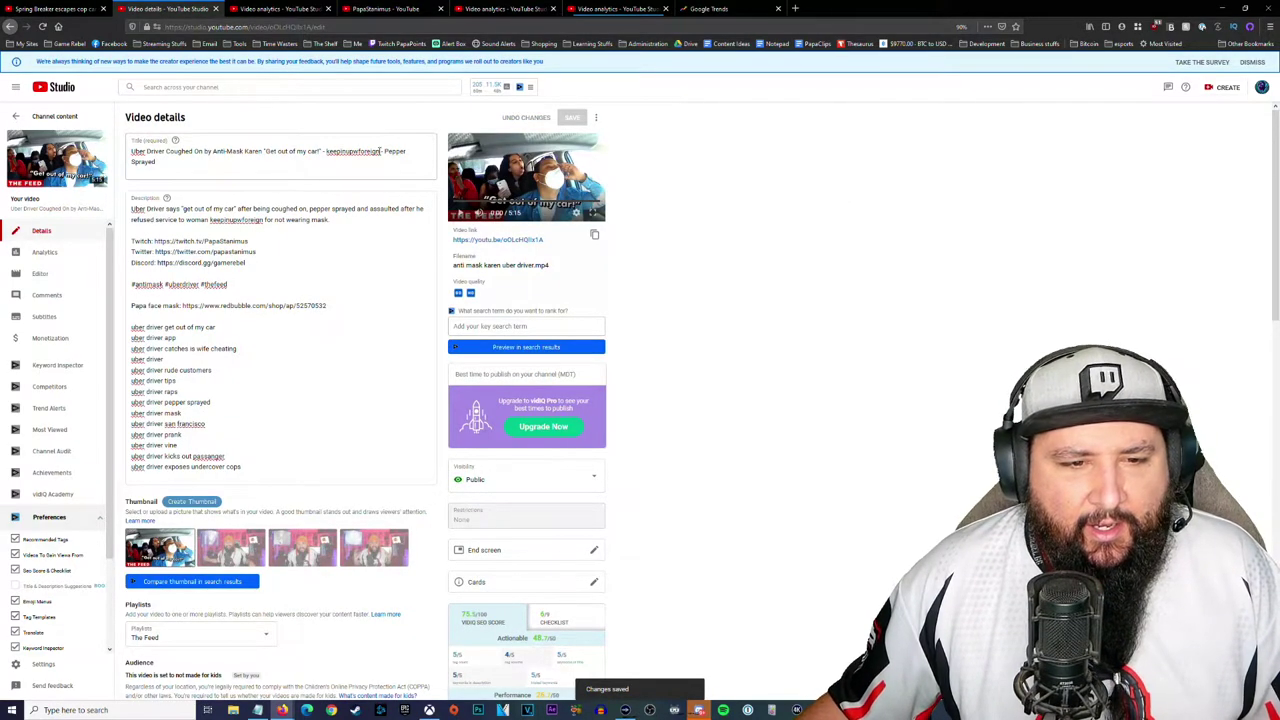
- Remove the quote "Get out of my car!" from the Uber driver video's title and save the change
{"action": "left_click_drag", "start_coordinate": [322, 151], "coordinate": [267, 147]}
{"action": "key", "text": "BackSpace"}
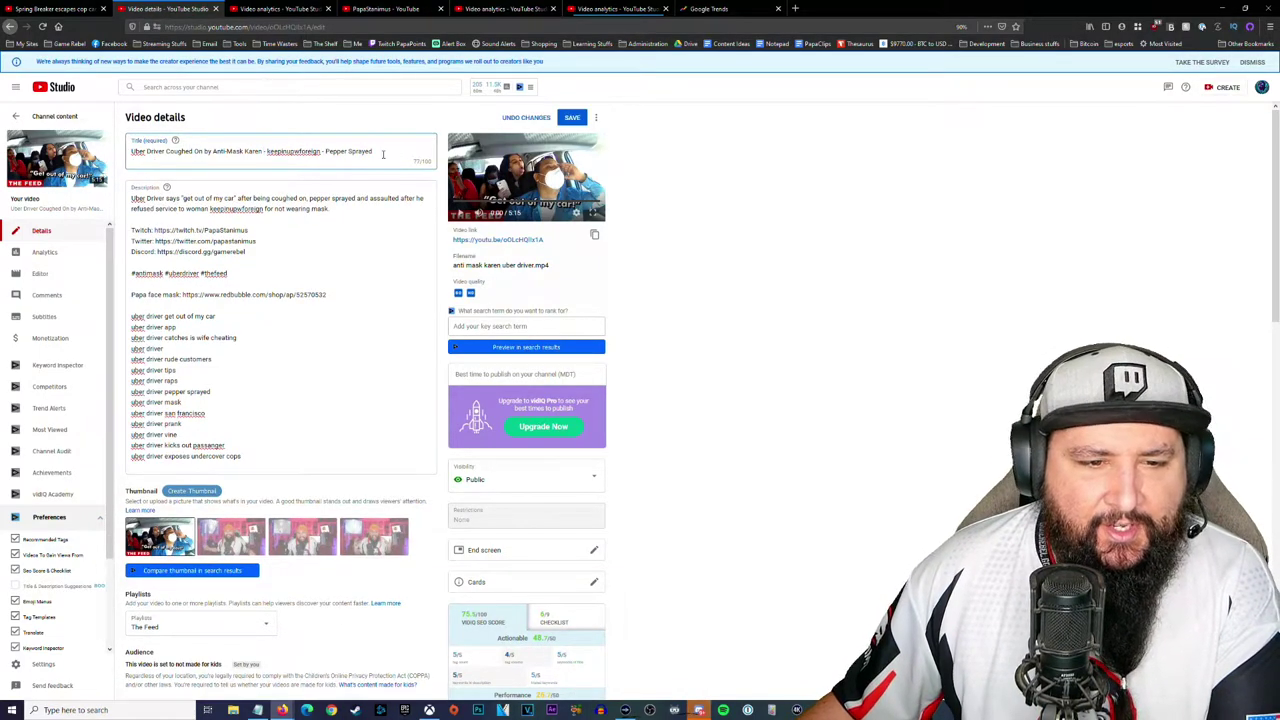
{"action": "left_click_drag", "start_coordinate": [383, 154], "coordinate": [130, 151]}
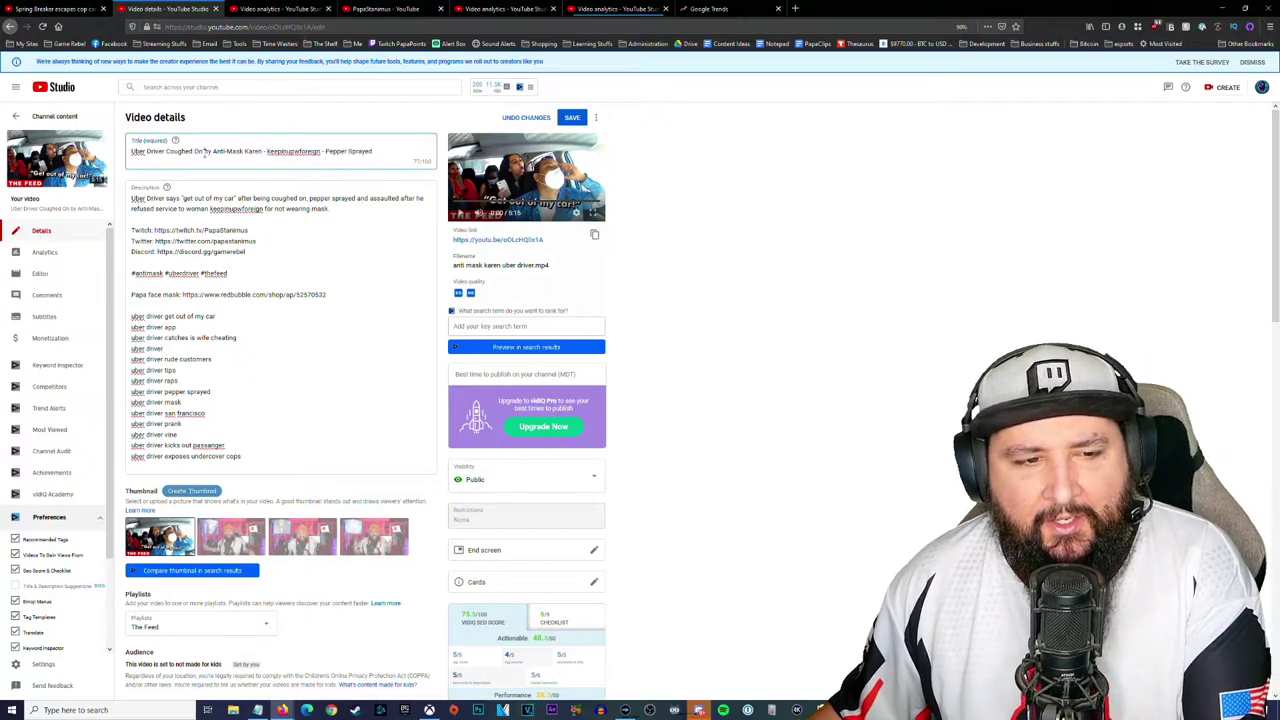
{"action": "left_click", "coordinate": [205, 152]}
{"action": "left_click", "coordinate": [576, 119]}
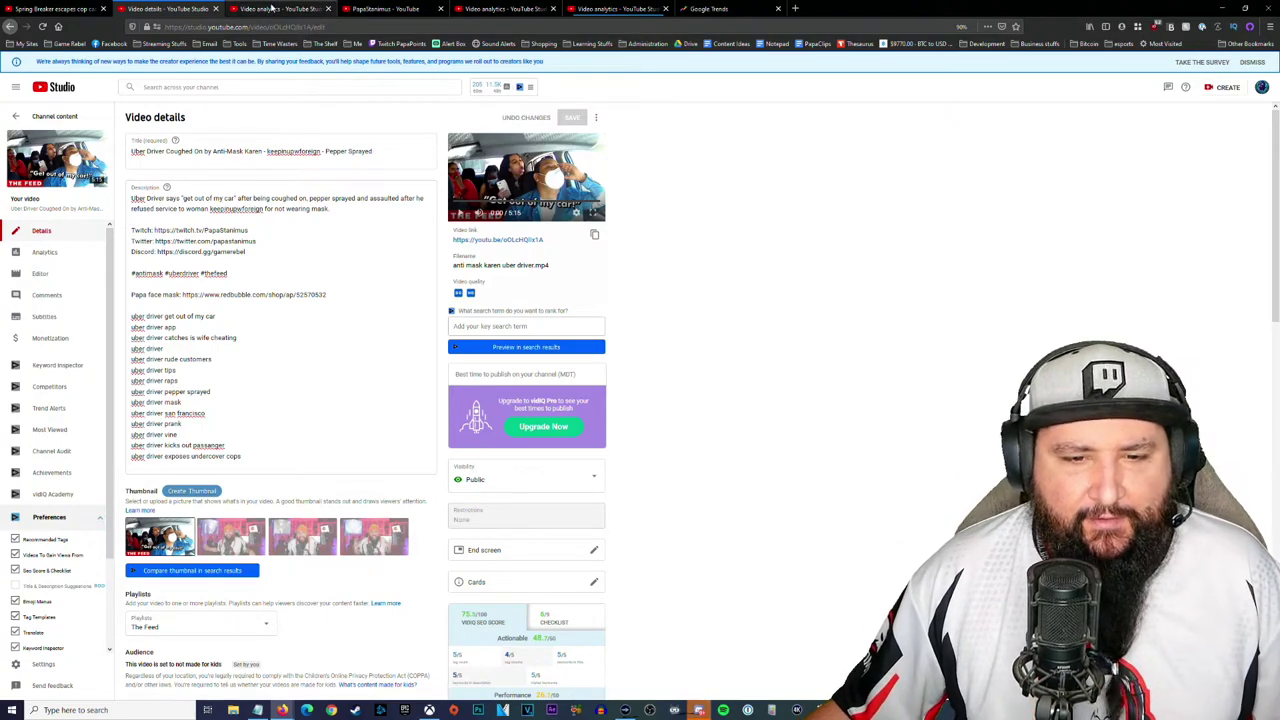
- Compare the wording of the Uber driver video's title with the opening sentence of its description
{"action": "left_click", "coordinate": [147, 152]}
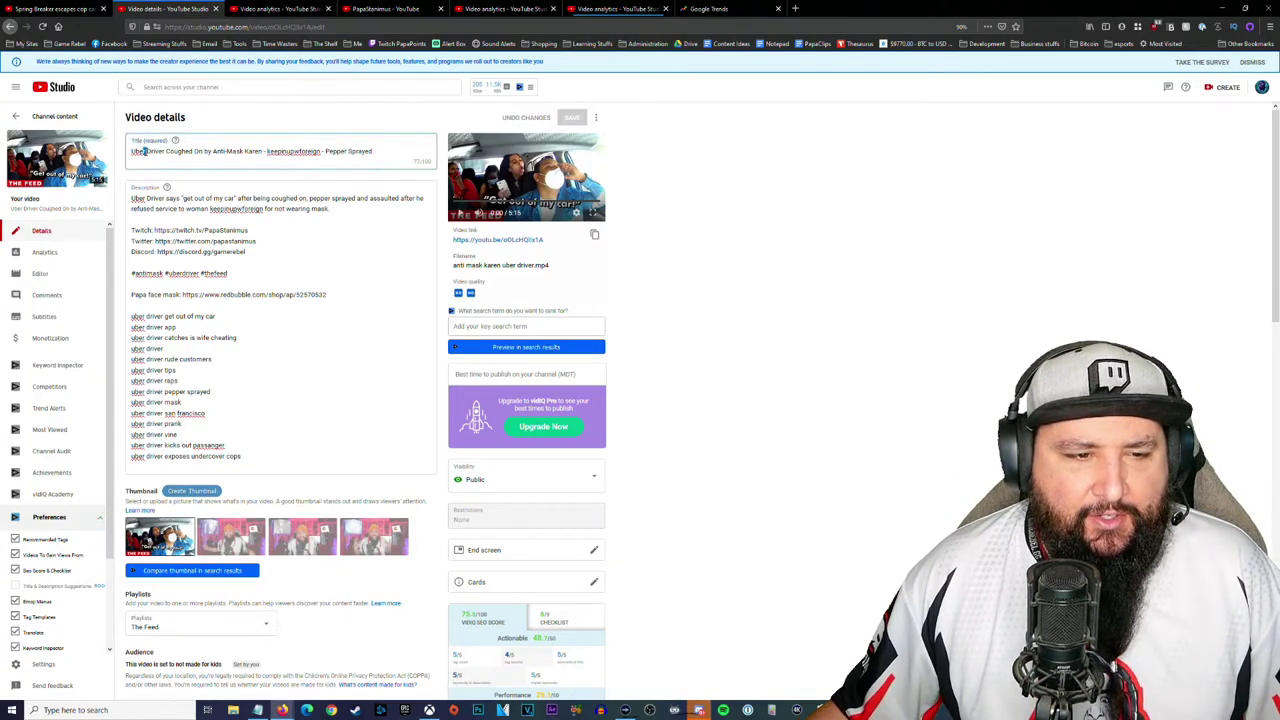
{"action": "triple_click", "coordinate": [322, 209]}
{"action": "left_click", "coordinate": [328, 217]}
{"action": "left_click_drag", "start_coordinate": [331, 213], "coordinate": [131, 198]}
{"action": "left_click", "coordinate": [325, 152]}
{"action": "left_click_drag", "start_coordinate": [399, 151], "coordinate": [113, 153]}
{"action": "left_click", "coordinate": [388, 149]}
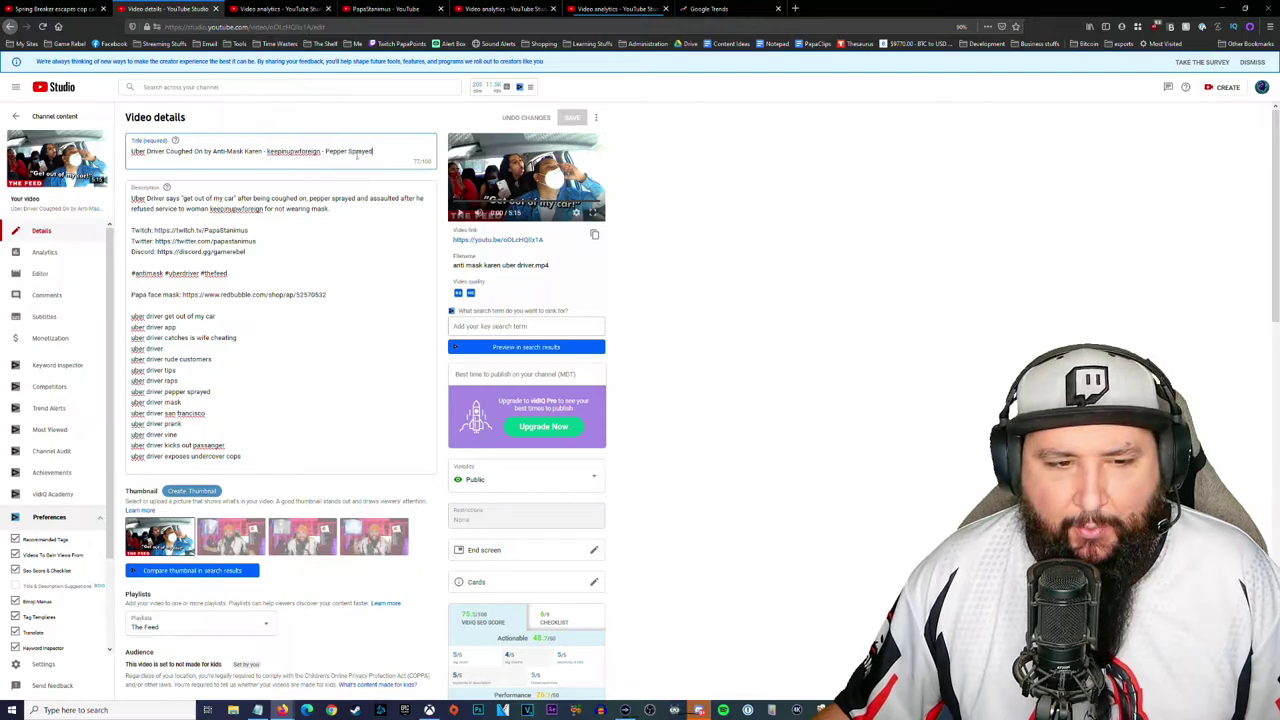
{"action": "mouse_move", "coordinate": [388, 150]}
{"action": "left_mouse_down"}
{"action": "mouse_move", "coordinate": [130, 150]}
{"action": "mouse_move", "coordinate": [412, 149]}
{"action": "mouse_move", "coordinate": [130, 151]}
{"action": "mouse_move", "coordinate": [332, 151]}
{"action": "mouse_move", "coordinate": [373, 167]}
{"action": "left_mouse_up"}
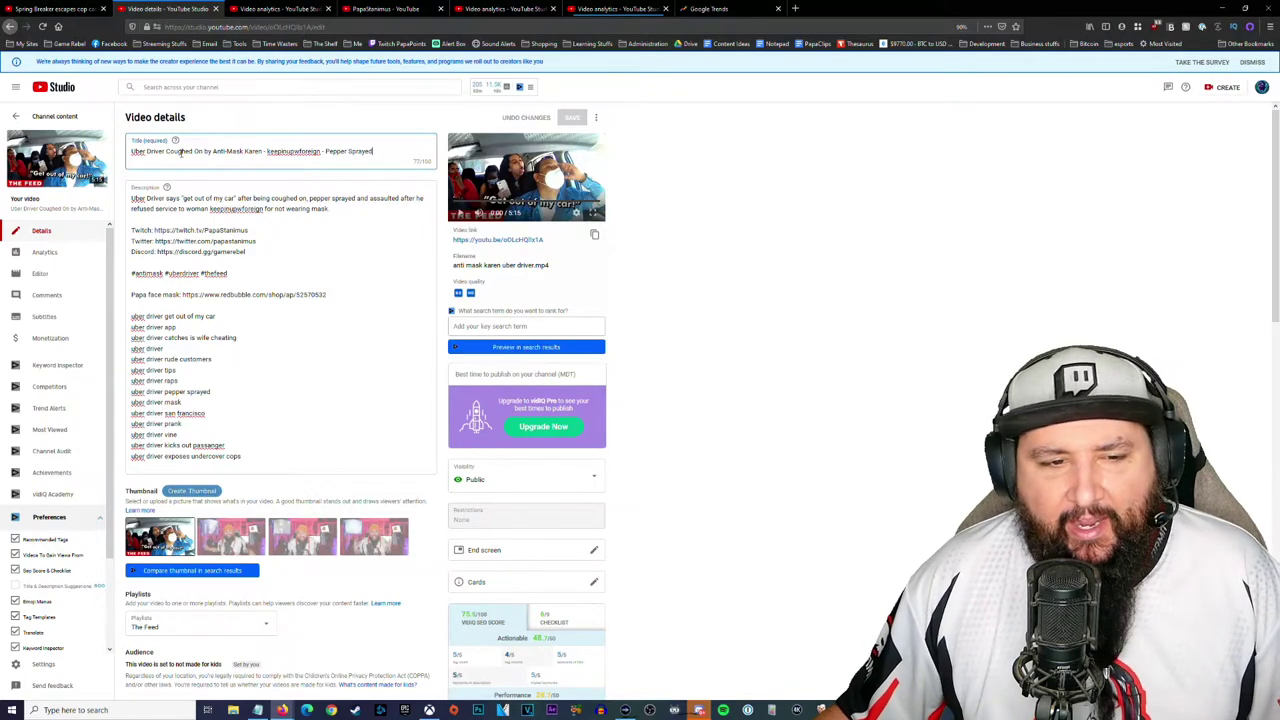
- Return to the YouTube results for "Spring Breaker escapes cop car" and look through the competing videos' titles and thumbnails
{"action": "left_click", "coordinate": [280, 8]}
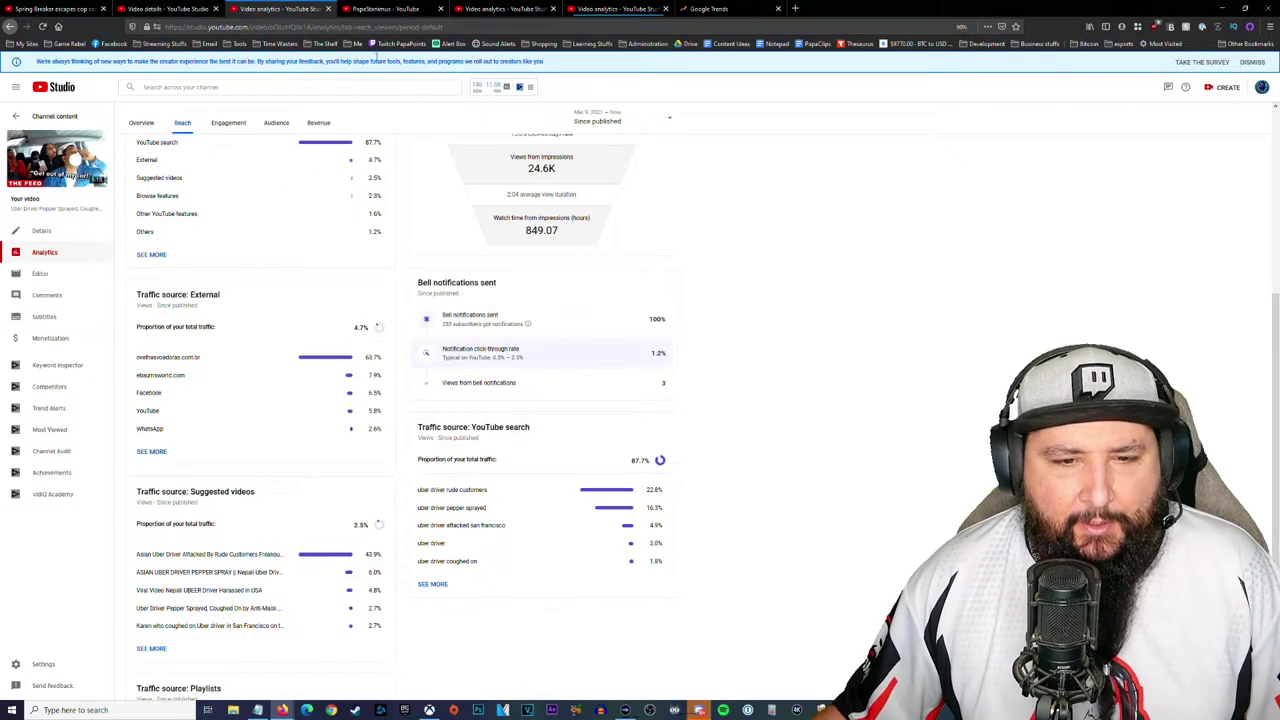
{"action": "left_click", "coordinate": [390, 8]}
{"action": "left_click", "coordinate": [502, 7]}
{"action": "left_click", "coordinate": [615, 8]}
{"action": "left_click", "coordinate": [55, 8]}
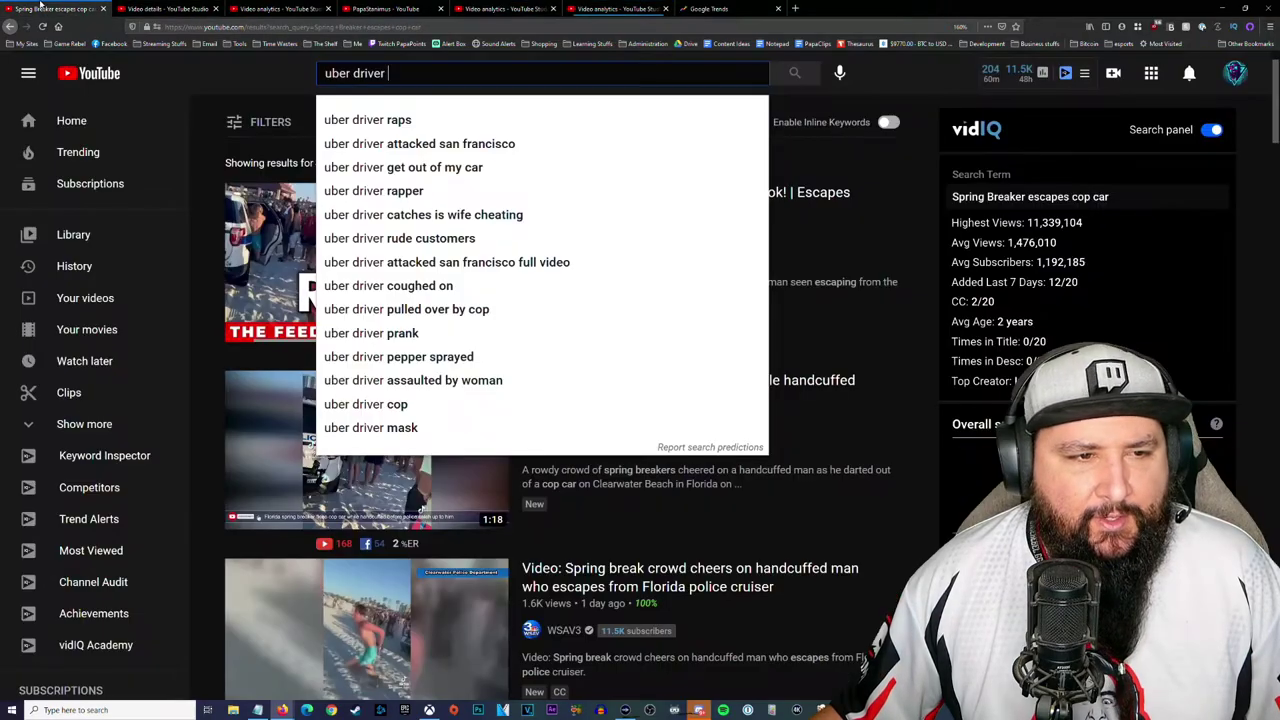
{"action": "key", "text": "Escape"}
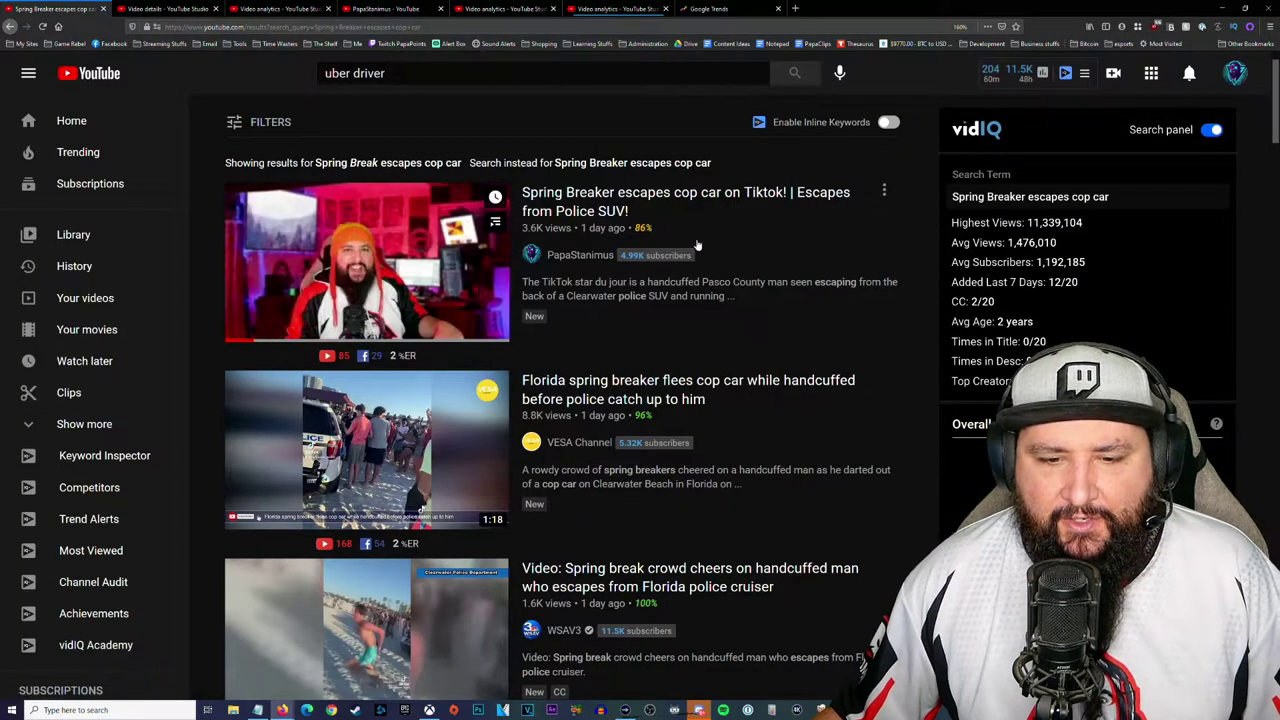
{"action": "scroll", "coordinate": [755, 274], "scroll_direction": "down", "scroll_amount": 3}
{"action": "scroll", "coordinate": [755, 274], "scroll_direction": "down", "scroll_amount": 10}
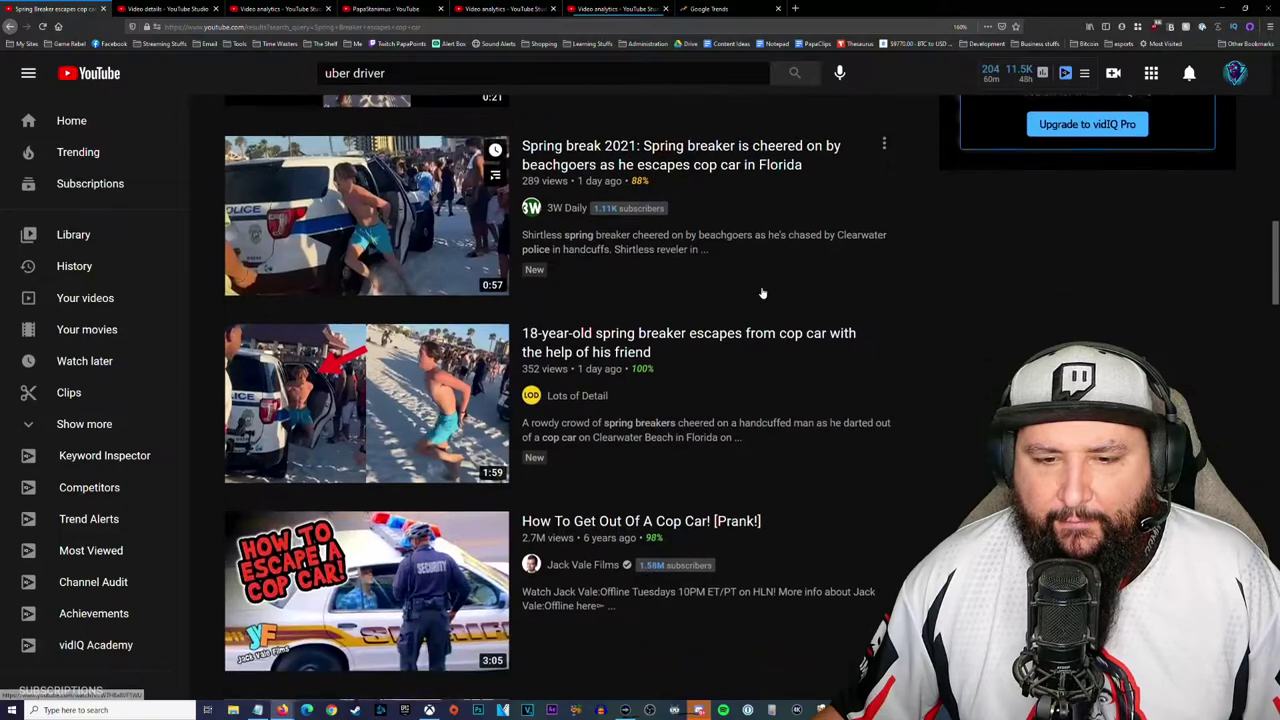
- Examine the lower-ranked results for "Spring Breaker escapes cop car", comparing how other channels word their titles and design their thumbnails
{"action": "scroll", "coordinate": [763, 290], "scroll_direction": "down", "scroll_amount": 7}
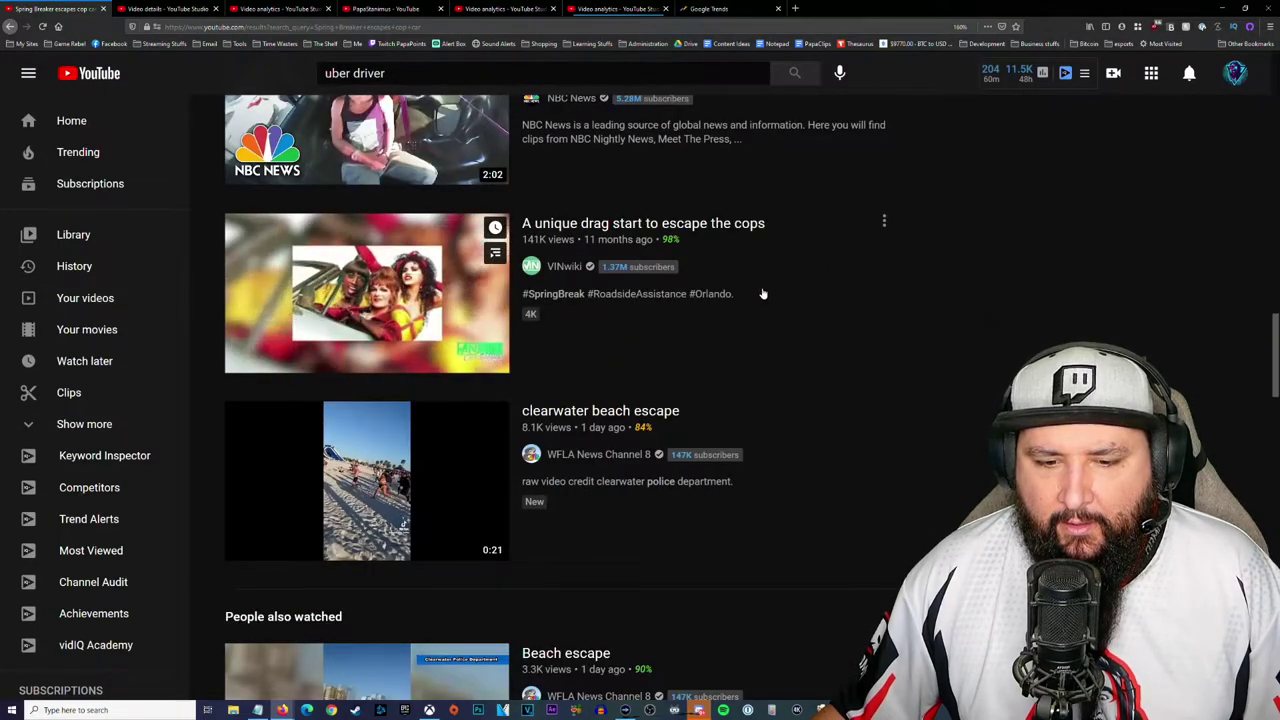
{"action": "scroll", "coordinate": [767, 318], "scroll_direction": "up", "scroll_amount": 7}
{"action": "scroll", "coordinate": [768, 330], "scroll_direction": "down", "scroll_amount": 7}
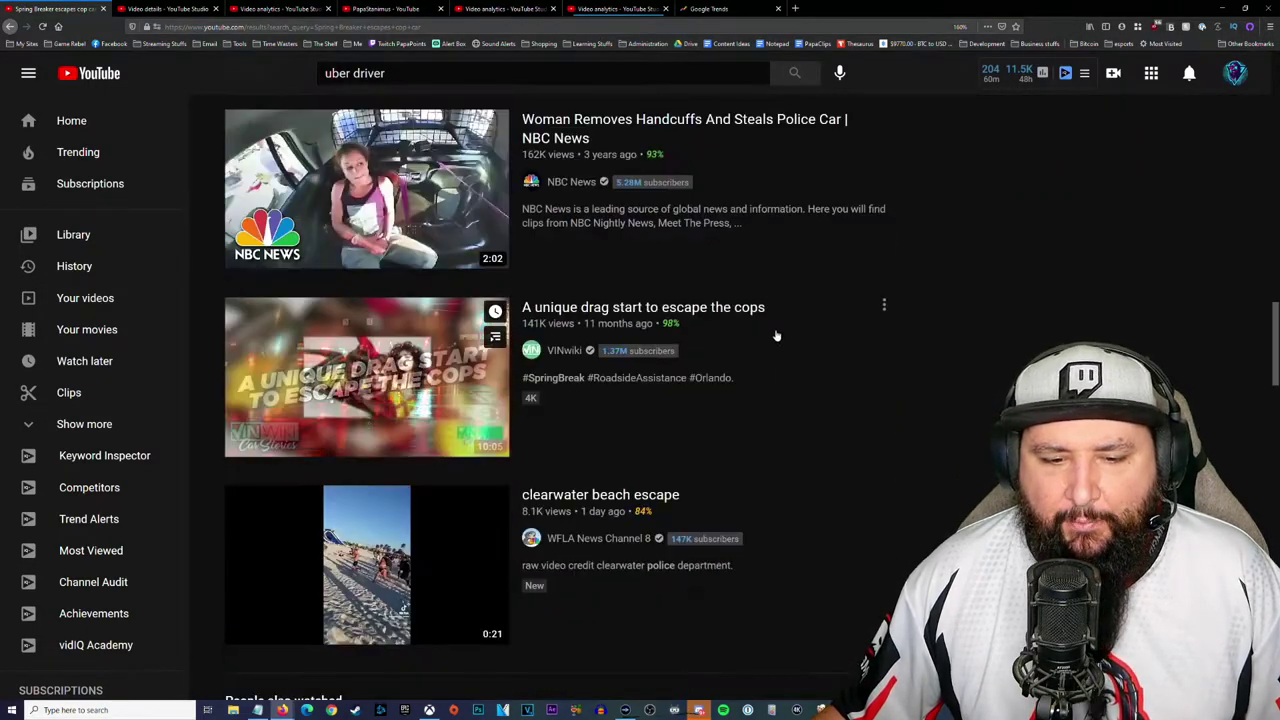
{"action": "scroll", "coordinate": [772, 336], "scroll_direction": "down", "scroll_amount": 5}
{"action": "scroll", "coordinate": [765, 445], "scroll_direction": "down", "scroll_amount": 9}
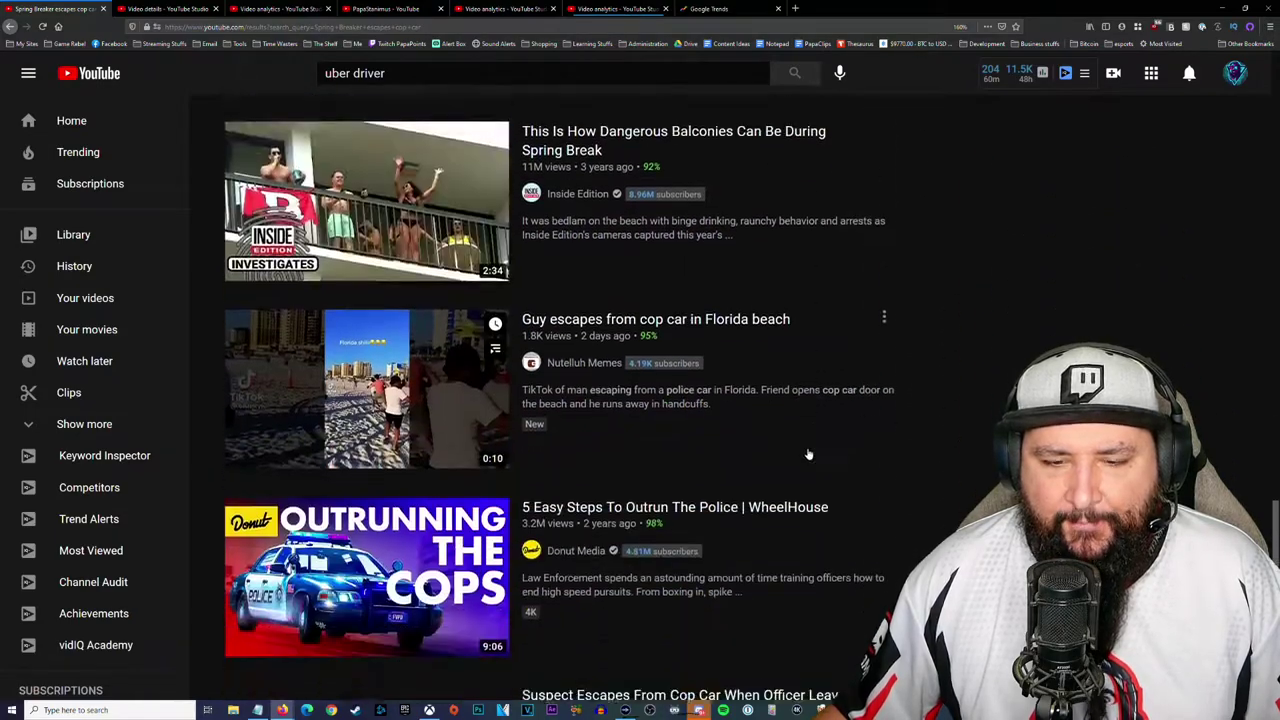
{"action": "scroll", "coordinate": [650, 380], "scroll_direction": "down", "scroll_amount": 6}
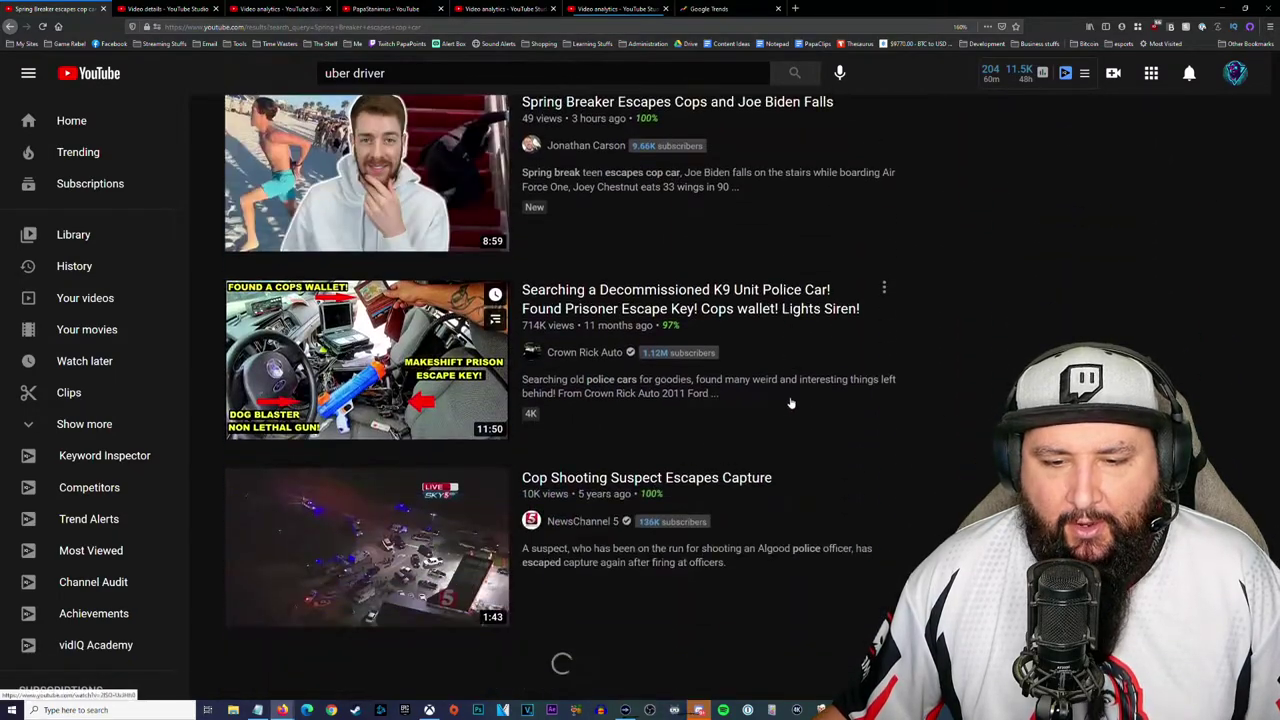
{"action": "left_click_drag", "start_coordinate": [866, 308], "coordinate": [616, 288]}
{"action": "scroll", "coordinate": [915, 430], "scroll_direction": "up", "scroll_amount": 20}
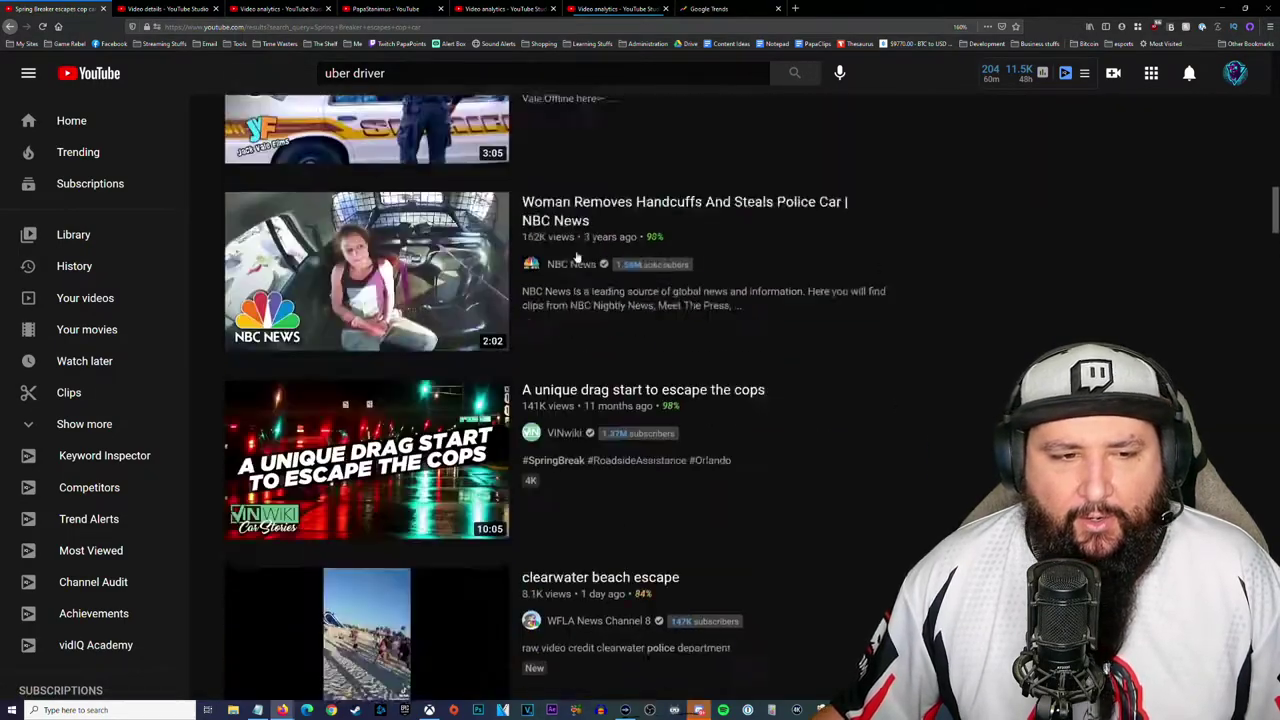
- Open the YouTube home feed and look over the titles and thumbnails of the recommended and Top news videos
{"action": "left_click", "coordinate": [62, 122]}
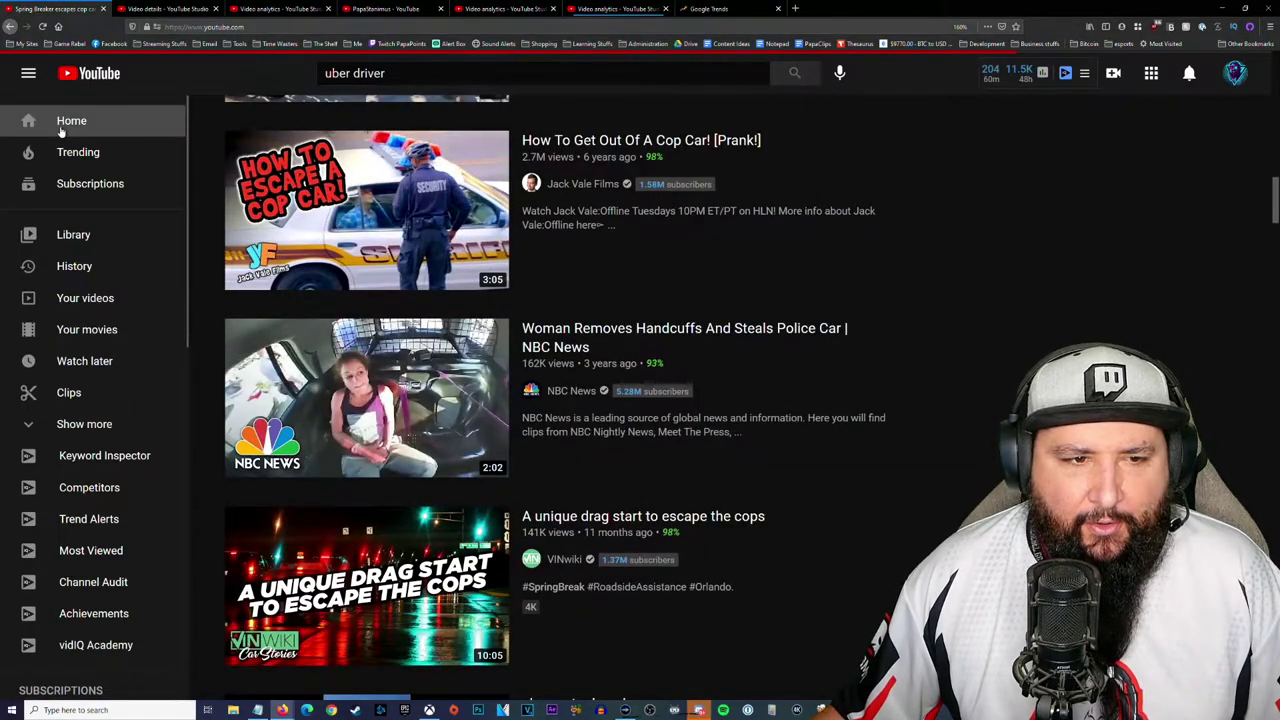
{"action": "scroll", "coordinate": [1196, 206], "scroll_direction": "down", "scroll_amount": 4}
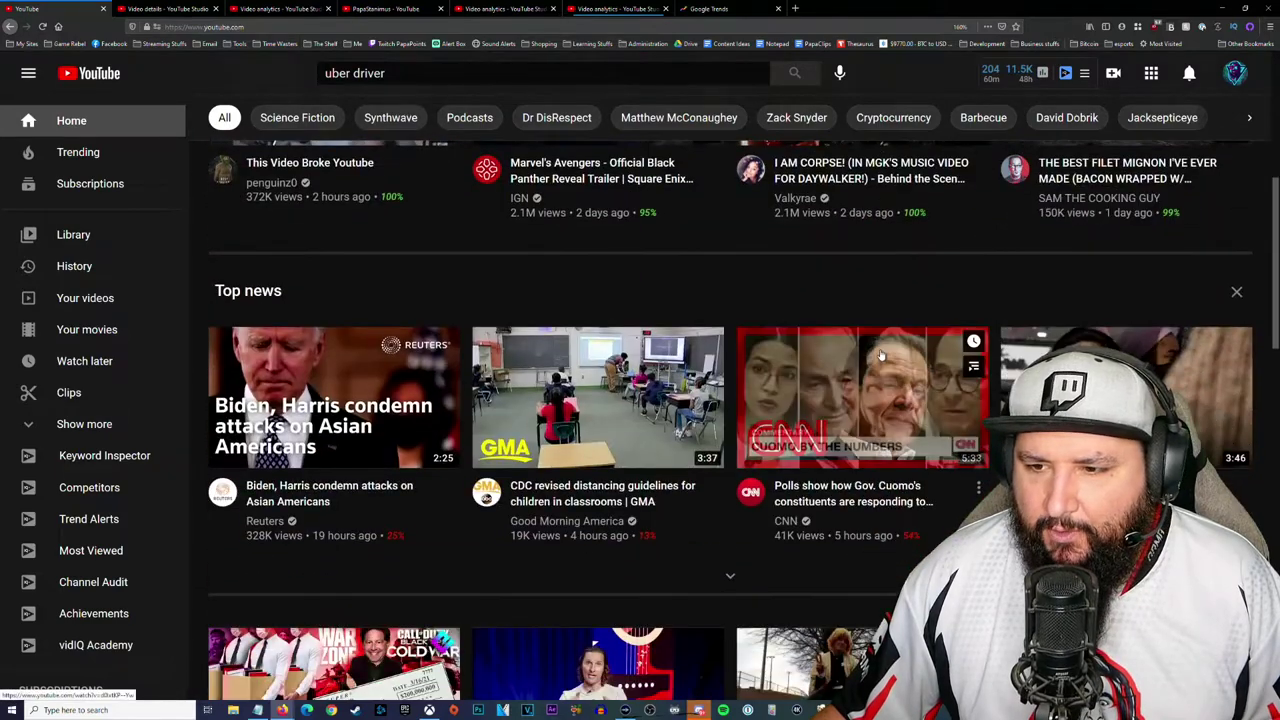
{"action": "scroll", "coordinate": [1196, 206], "scroll_direction": "up", "scroll_amount": 2}
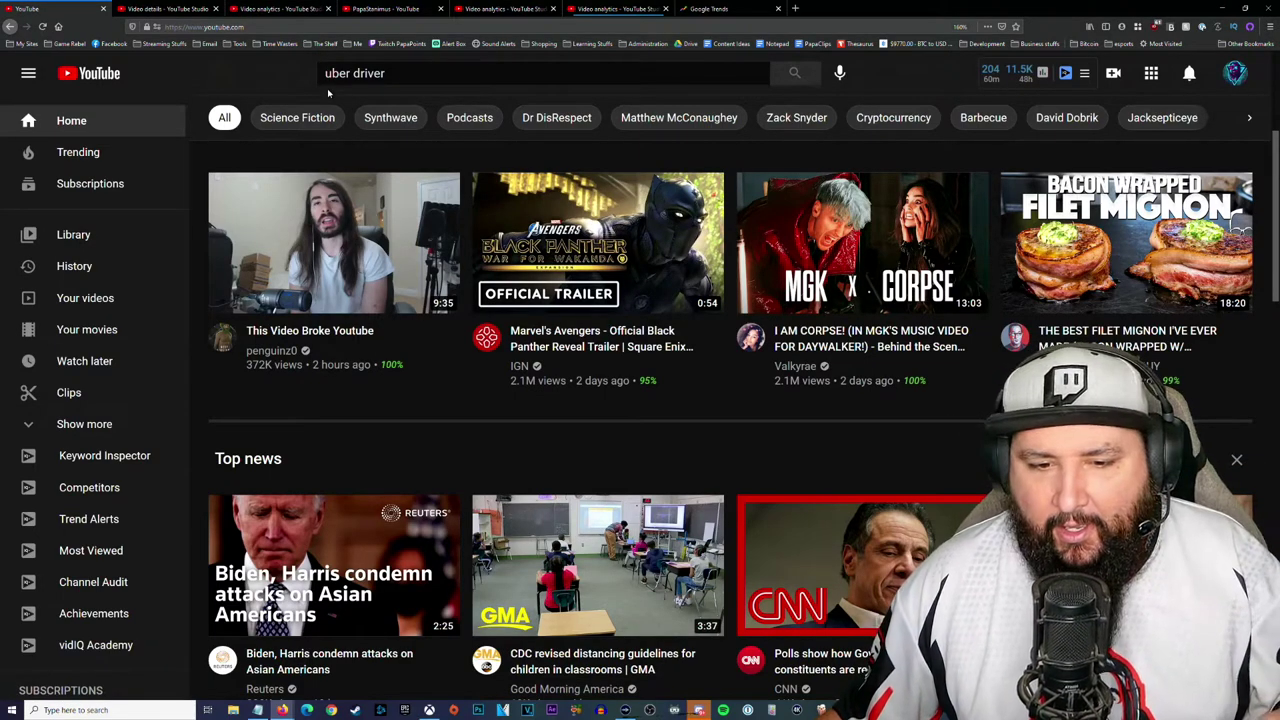
- Return to the Uber driver video's details and review the part of its title before "Pepper Sprayed"
{"action": "left_click", "coordinate": [275, 8]}
{"action": "left_click", "coordinate": [121, 6]}
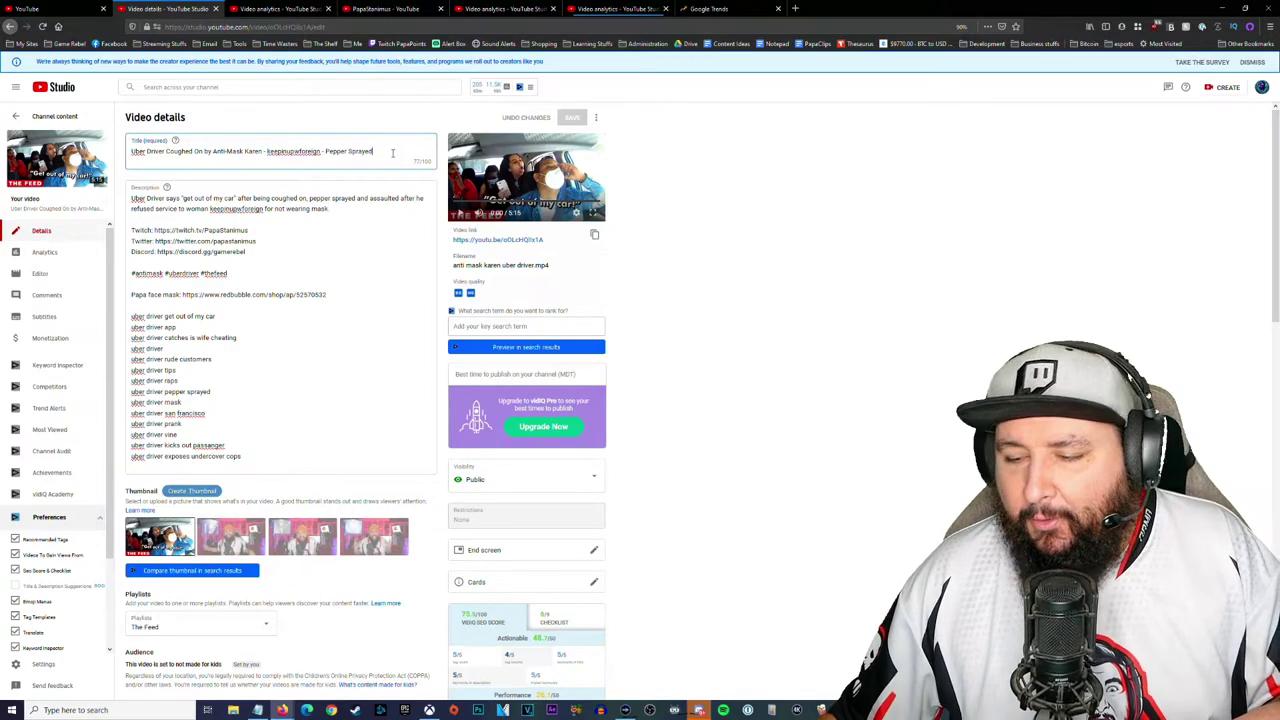
{"action": "left_click_drag", "start_coordinate": [133, 151], "coordinate": [318, 165]}
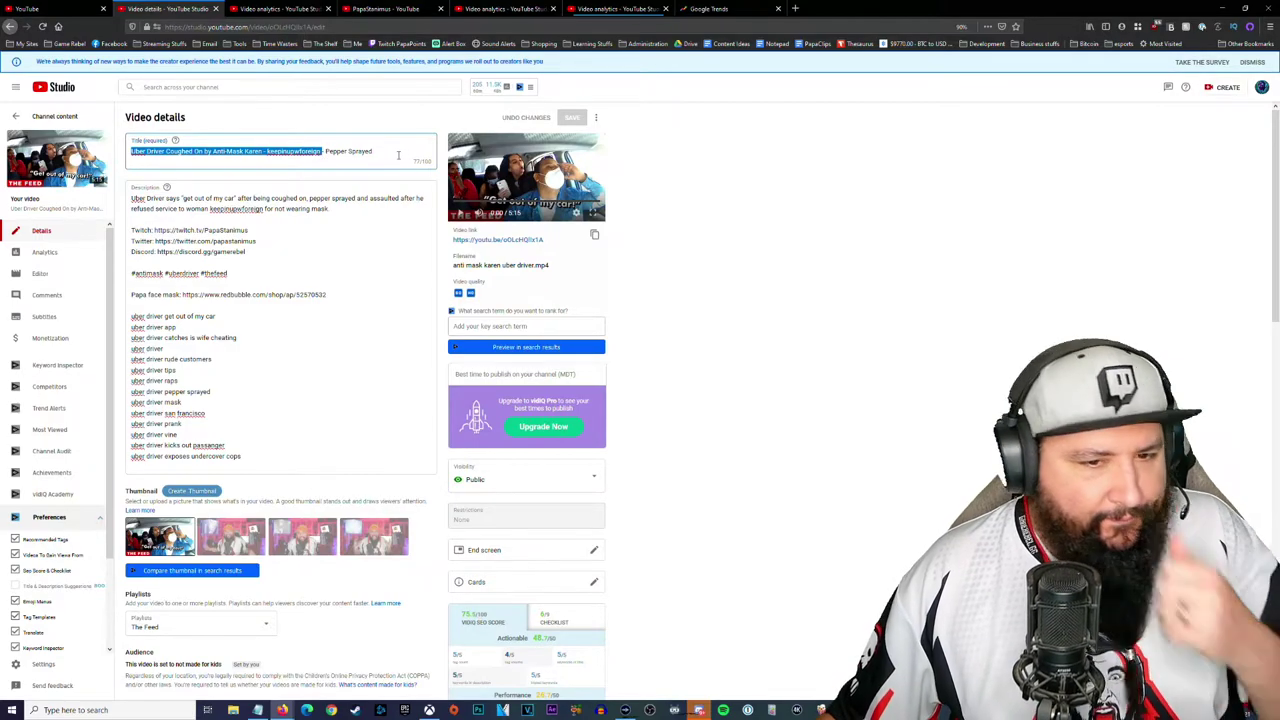
{"action": "left_click", "coordinate": [350, 186]}
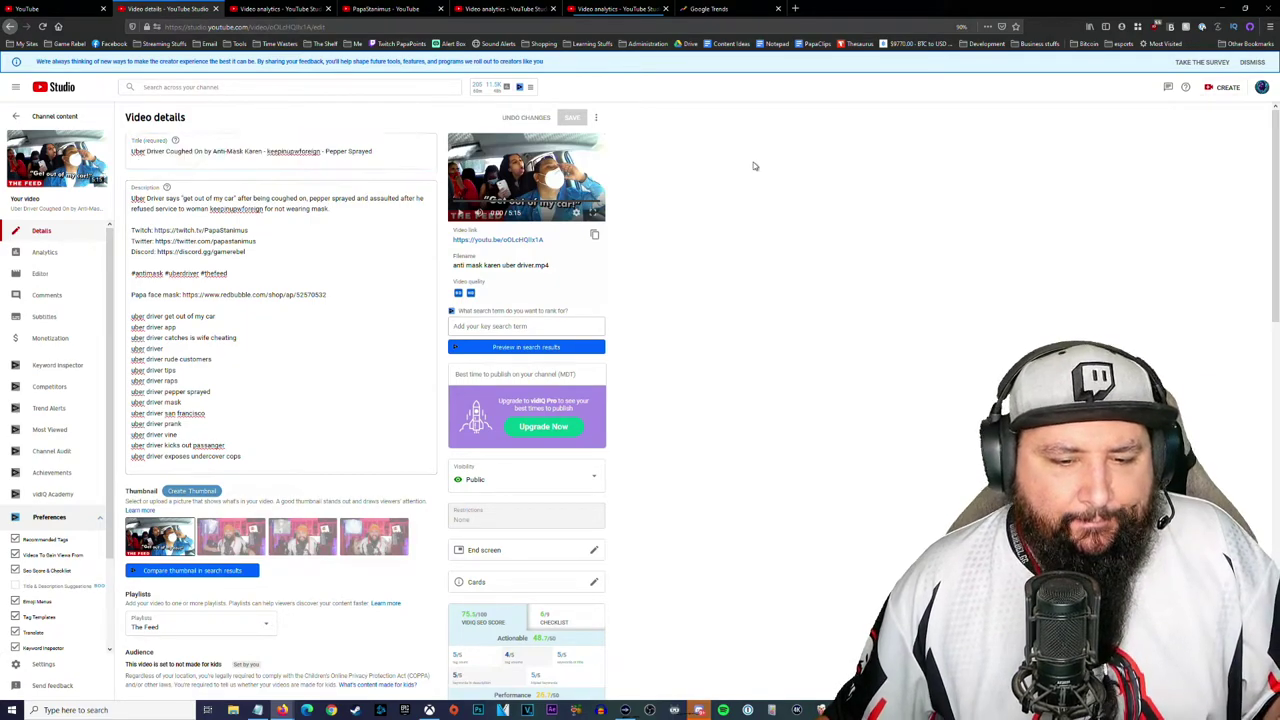
{"action": "scroll", "coordinate": [307, 185], "scroll_direction": "down", "scroll_amount": 3}
{"action": "scroll", "coordinate": [307, 185], "scroll_direction": "up", "scroll_amount": 3}
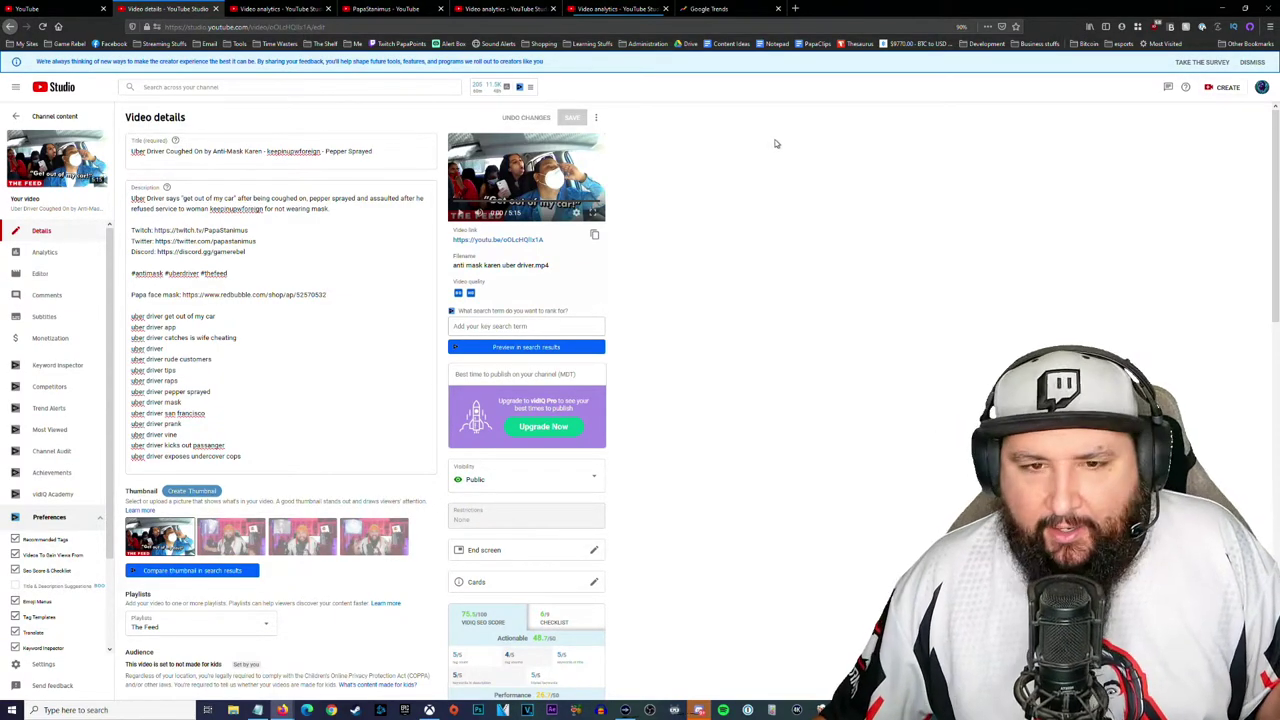
{"action": "left_click", "coordinate": [719, 10]}
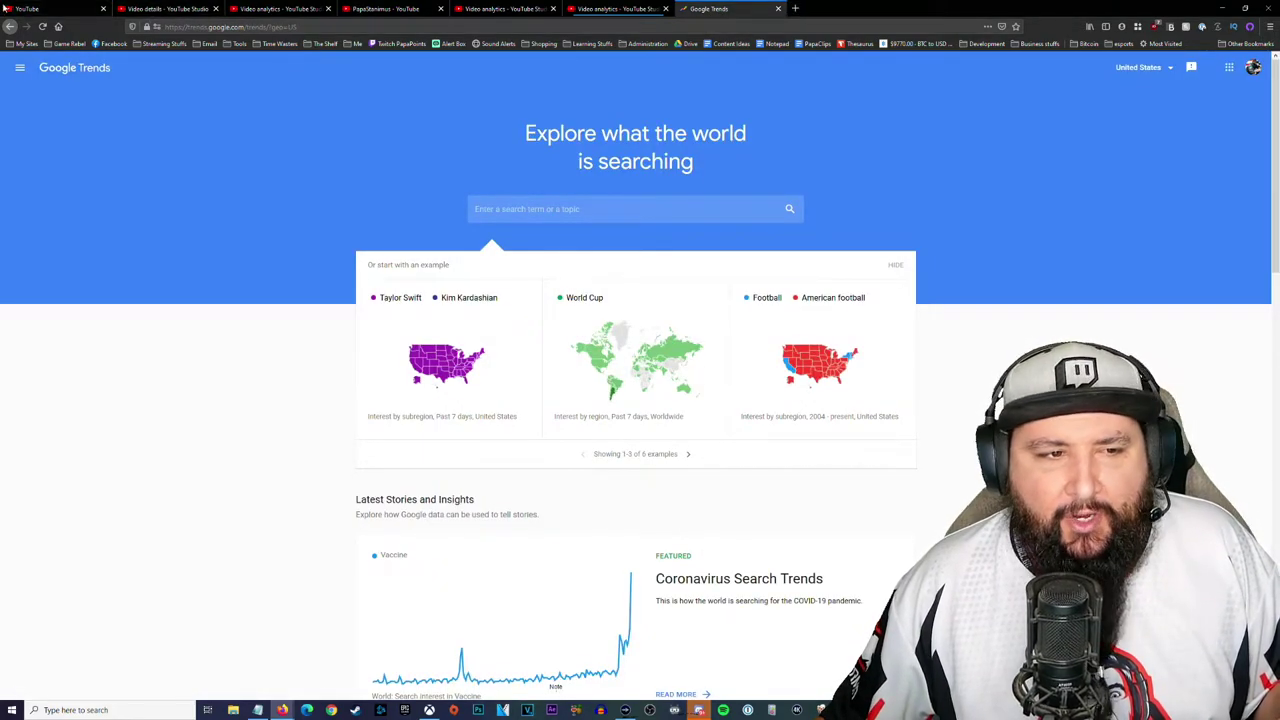
{"action": "left_click", "coordinate": [57, 9]}
{"action": "left_click", "coordinate": [112, 8]}
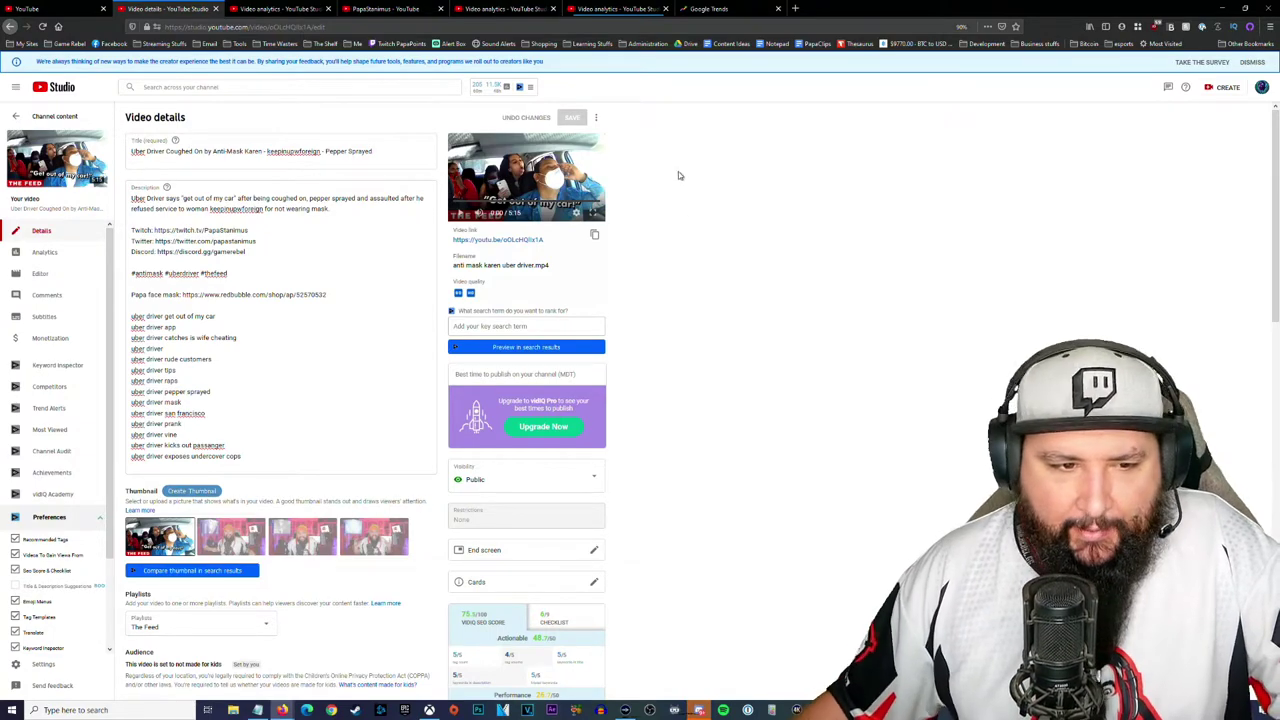
- Open Twitter in a new browser tab and return to the Google Trends start page
{"action": "left_click", "coordinate": [739, 6]}
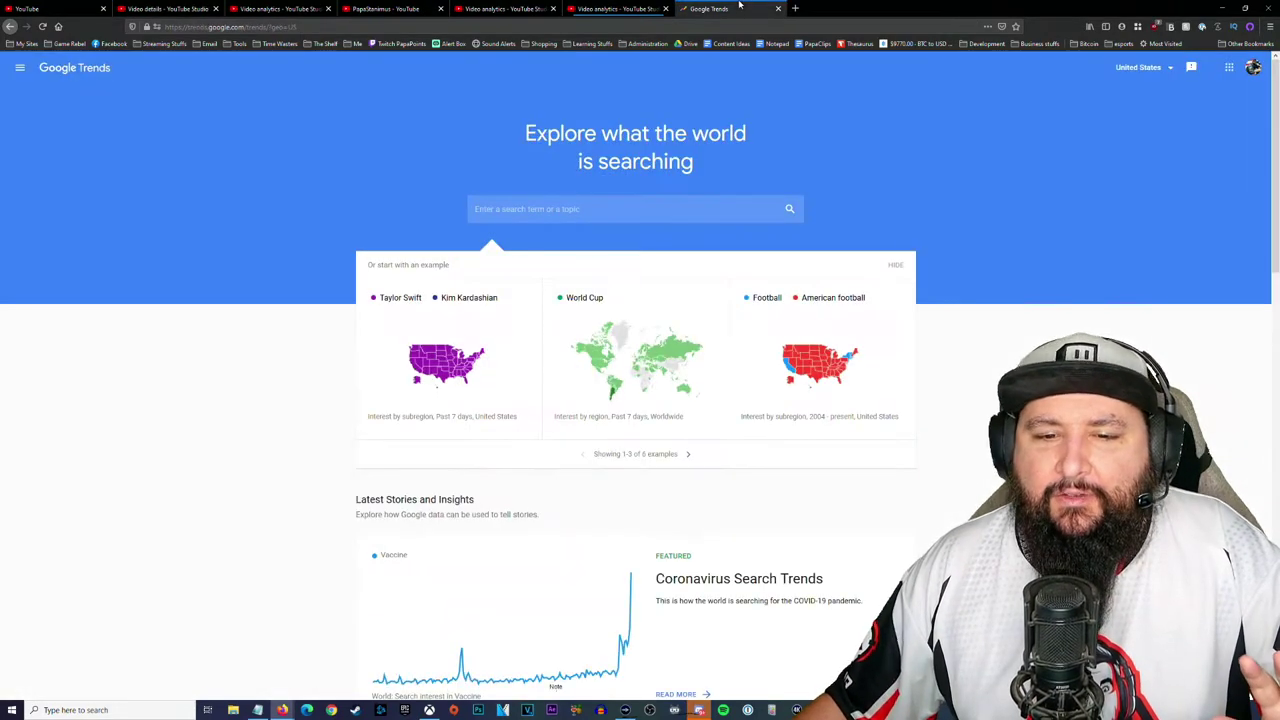
{"action": "left_click", "coordinate": [797, 8]}
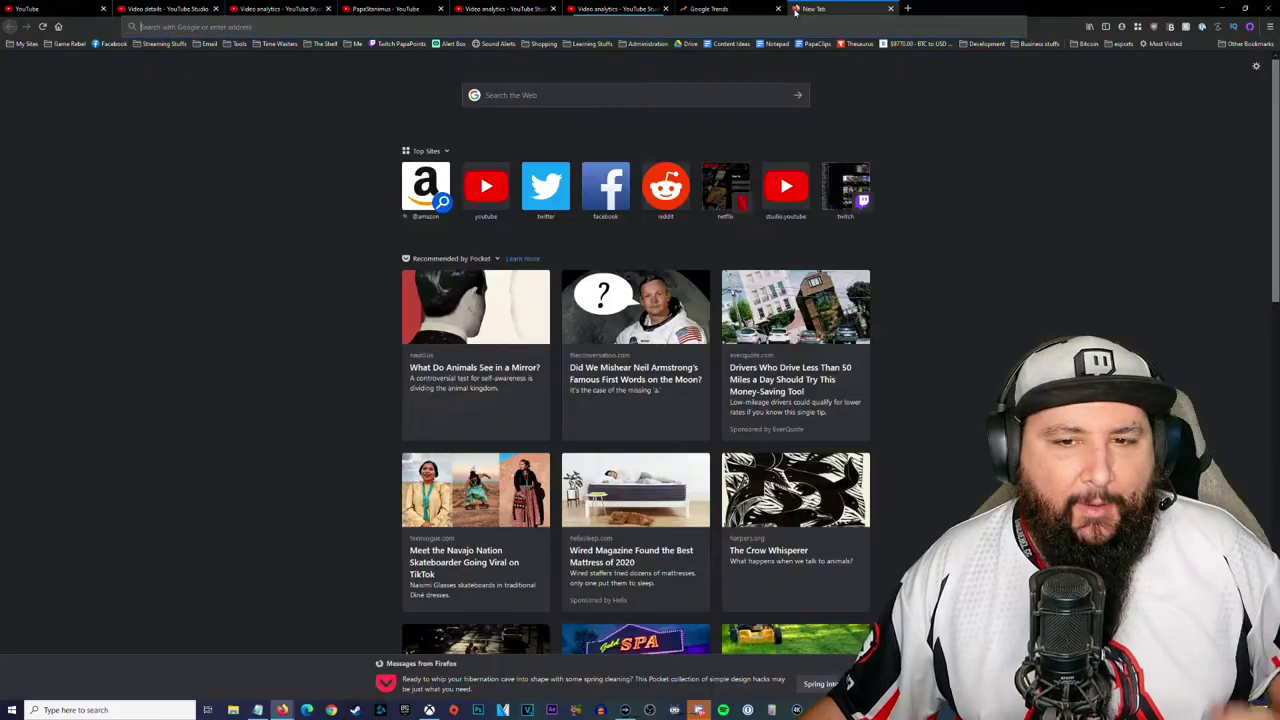
{"action": "left_click", "coordinate": [545, 186]}
{"action": "left_click", "coordinate": [729, 10]}
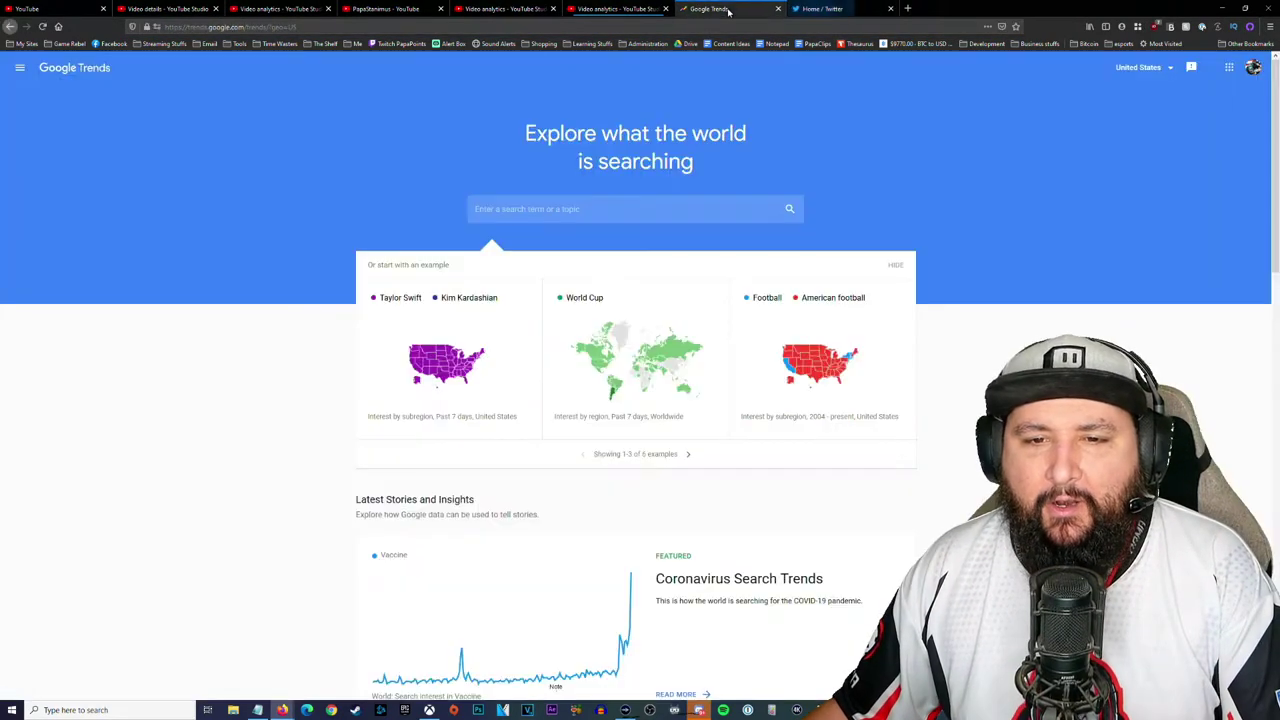
{"action": "left_click", "coordinate": [663, 216]}
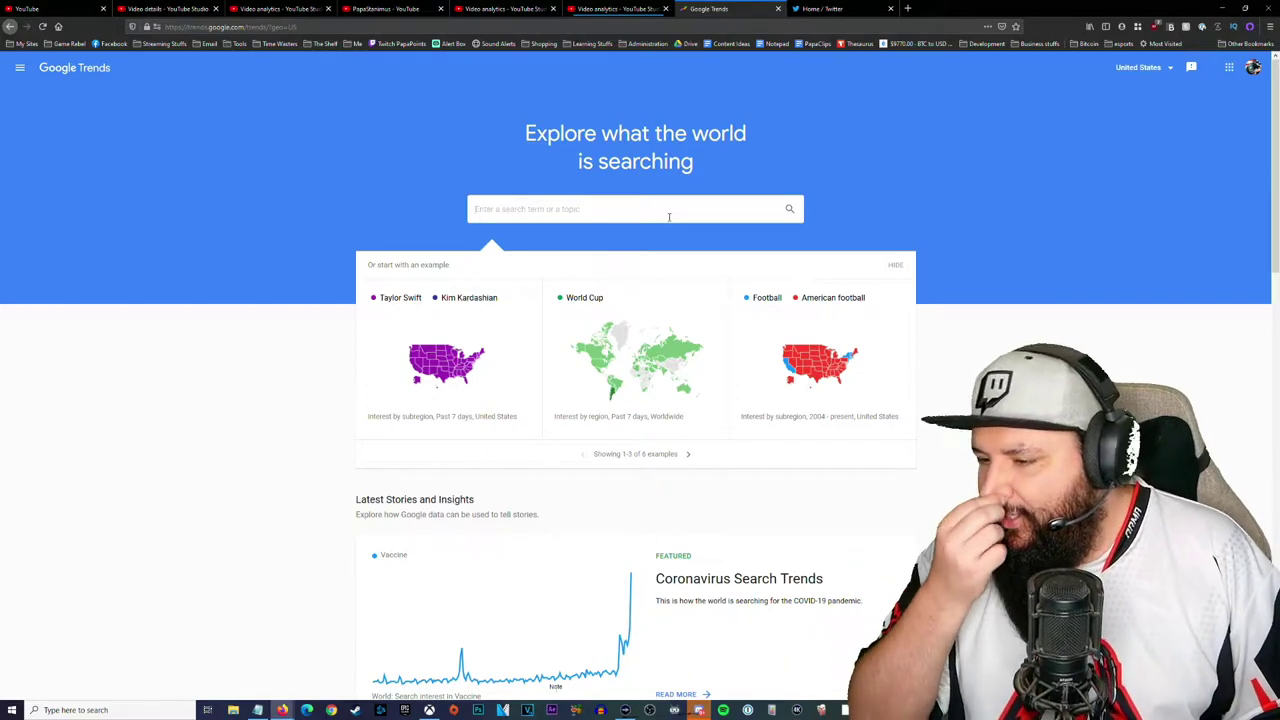
{"action": "scroll", "coordinate": [789, 388], "scroll_direction": "down", "scroll_amount": 3}
{"action": "scroll", "coordinate": [789, 388], "scroll_direction": "up", "scroll_amount": 3}
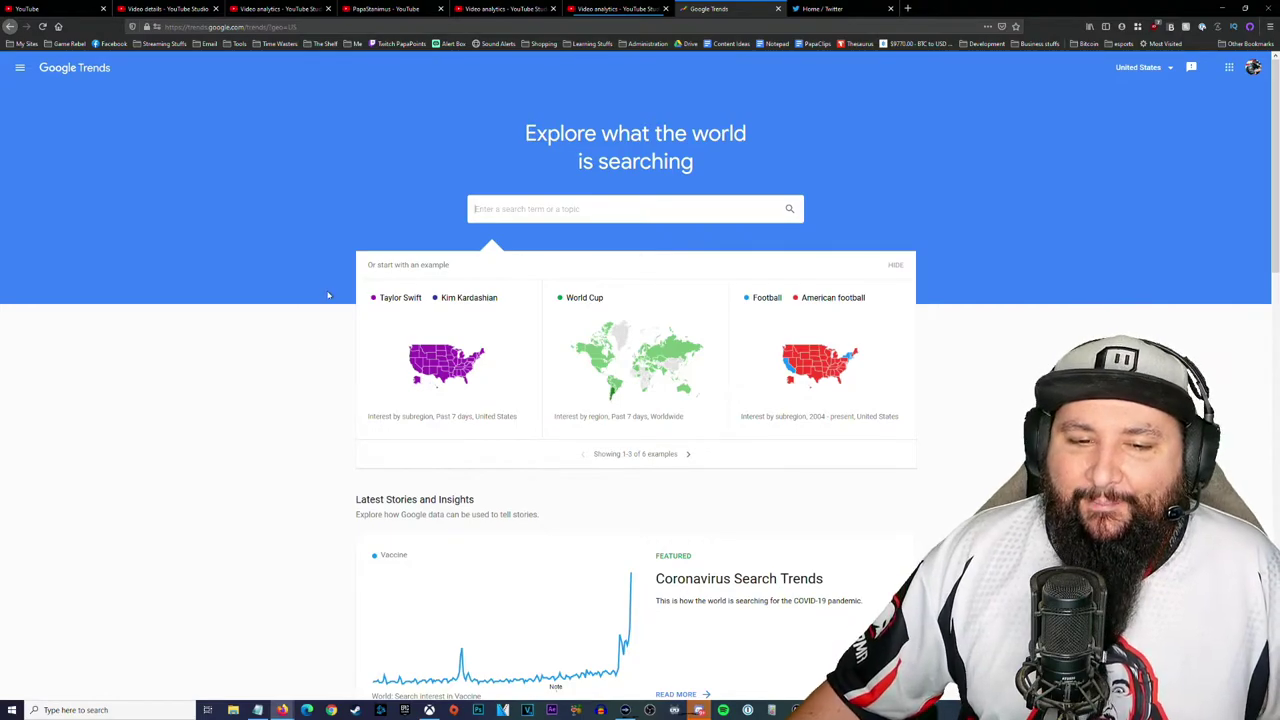
{"action": "scroll", "coordinate": [1046, 334], "scroll_direction": "down", "scroll_amount": 3}
{"action": "scroll", "coordinate": [619, 214], "scroll_direction": "up", "scroll_amount": 3}
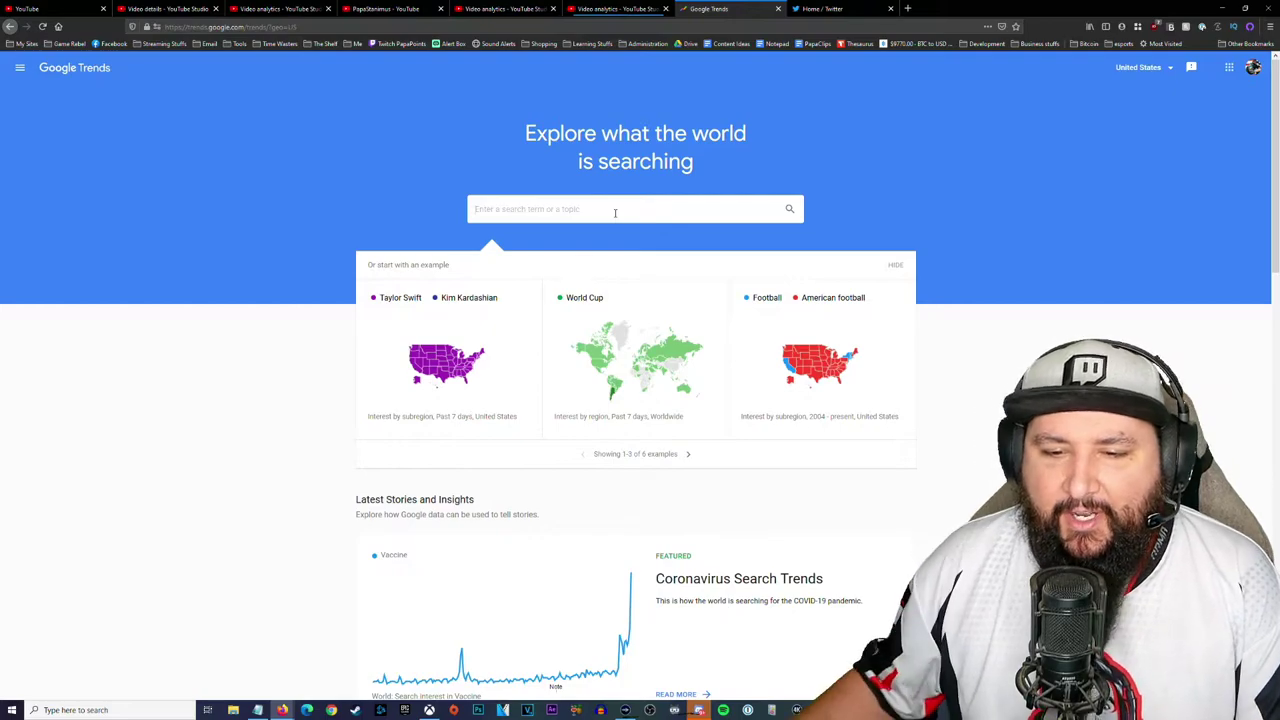
- Open the Explore page of Google Trends and look at its worldwide rising search topics and queries
{"action": "left_click", "coordinate": [19, 67]}
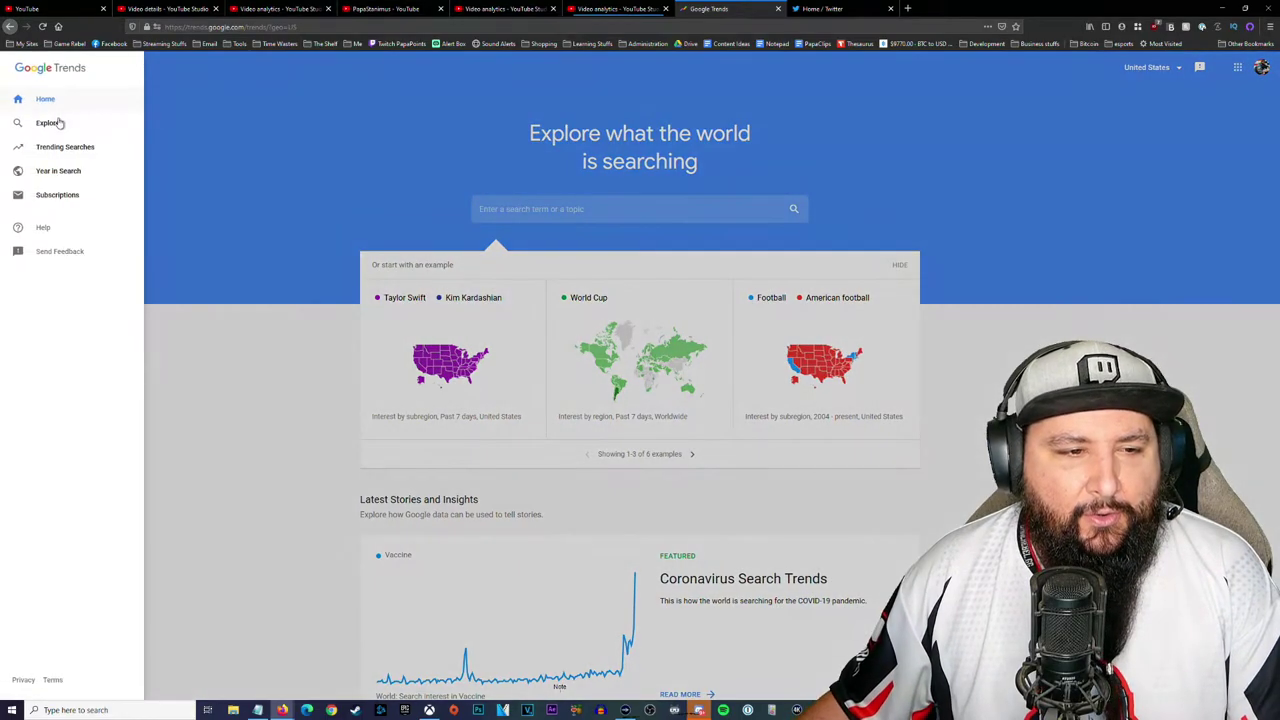
{"action": "left_click", "coordinate": [56, 123]}
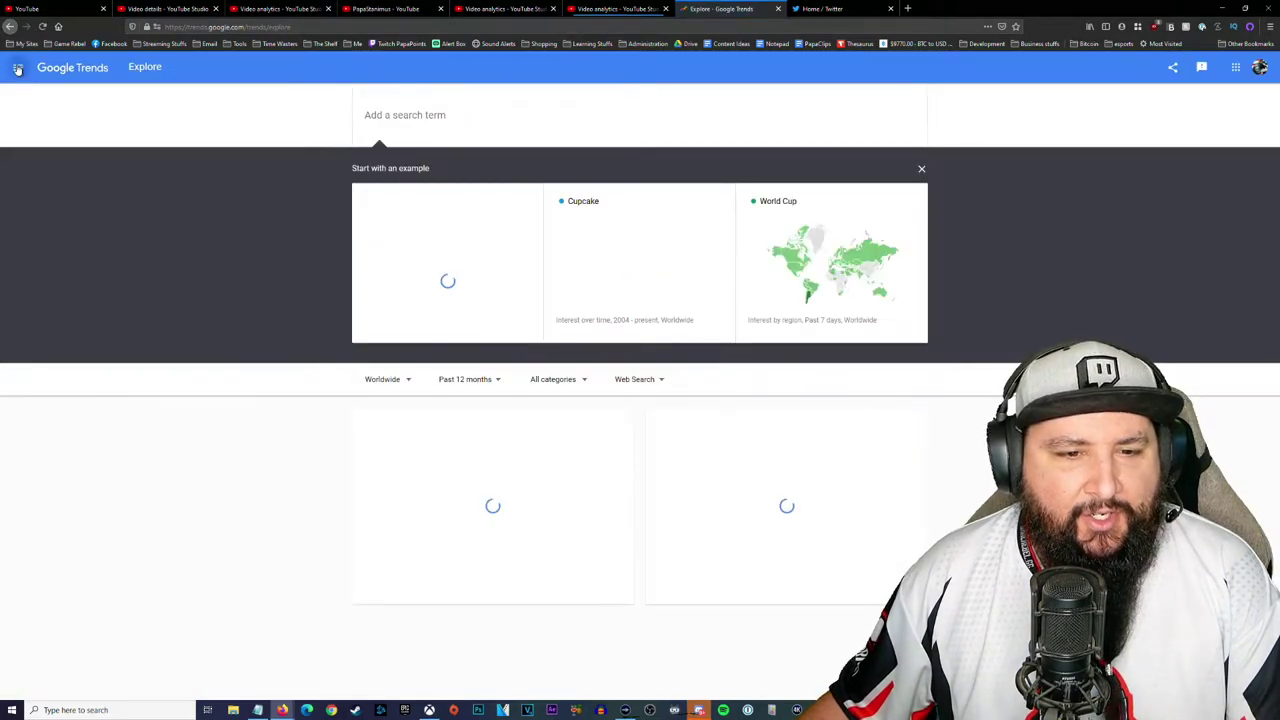
{"action": "left_click", "coordinate": [17, 68]}
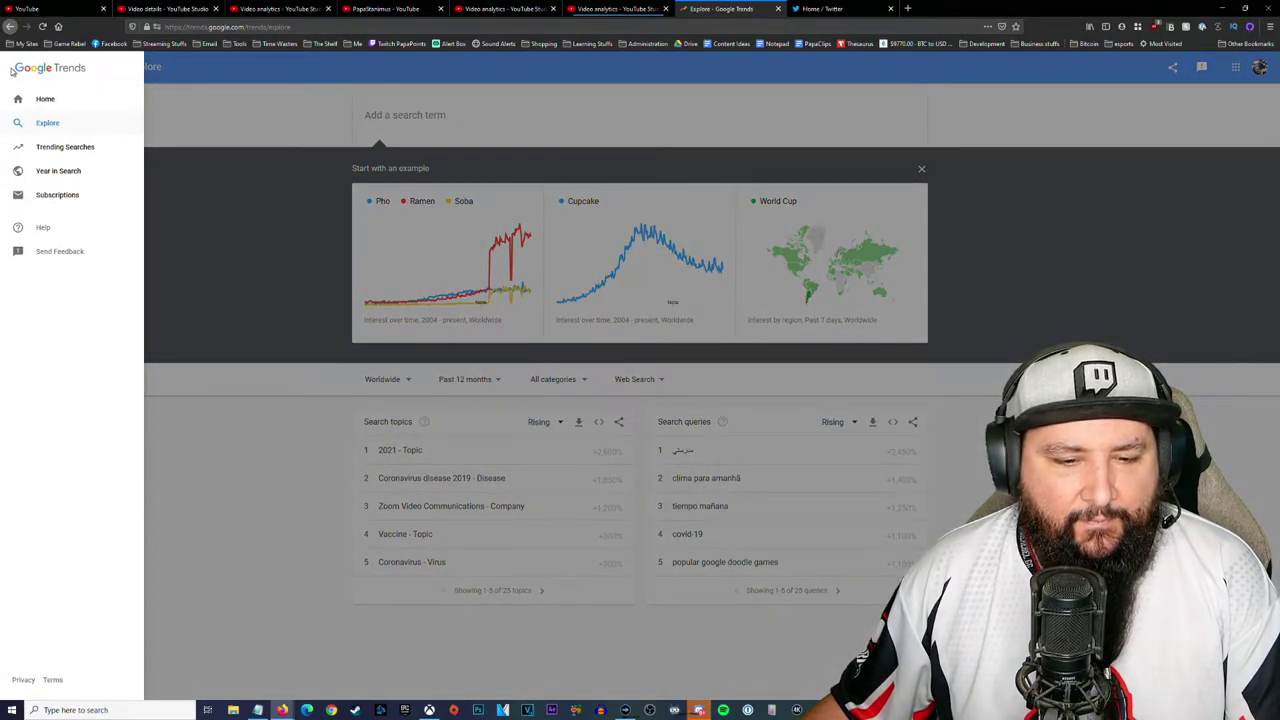
{"action": "left_click", "coordinate": [481, 390]}
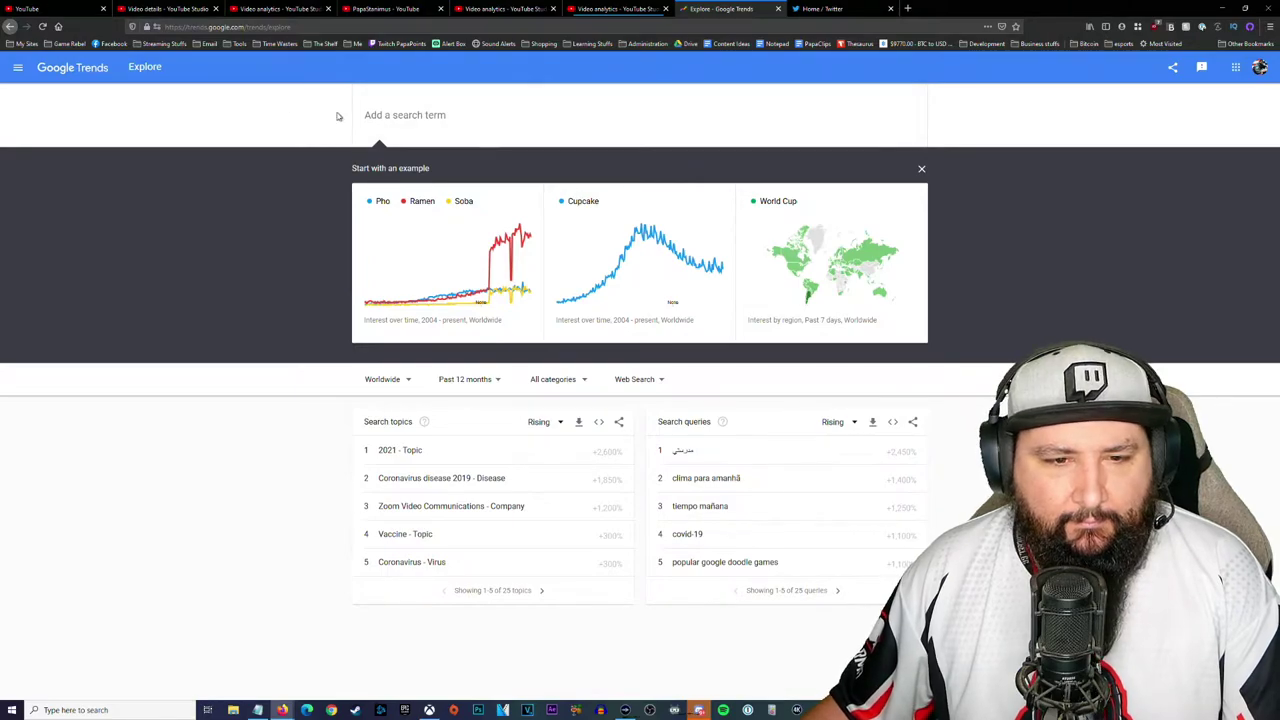
- Show the realtime trending searches for the United States in Google Trends, filtered to the Entertainment category
{"action": "left_click", "coordinate": [17, 67]}
{"action": "left_click", "coordinate": [78, 150]}
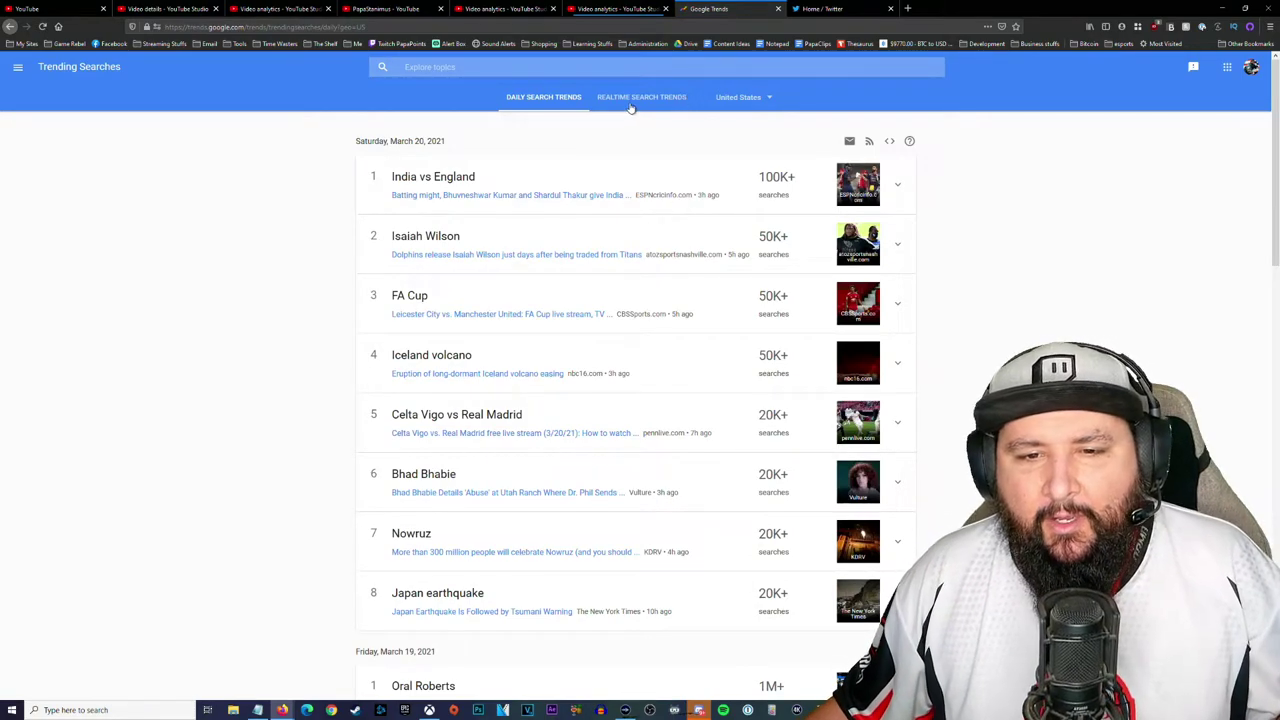
{"action": "left_click", "coordinate": [633, 101]}
{"action": "left_click", "coordinate": [886, 143]}
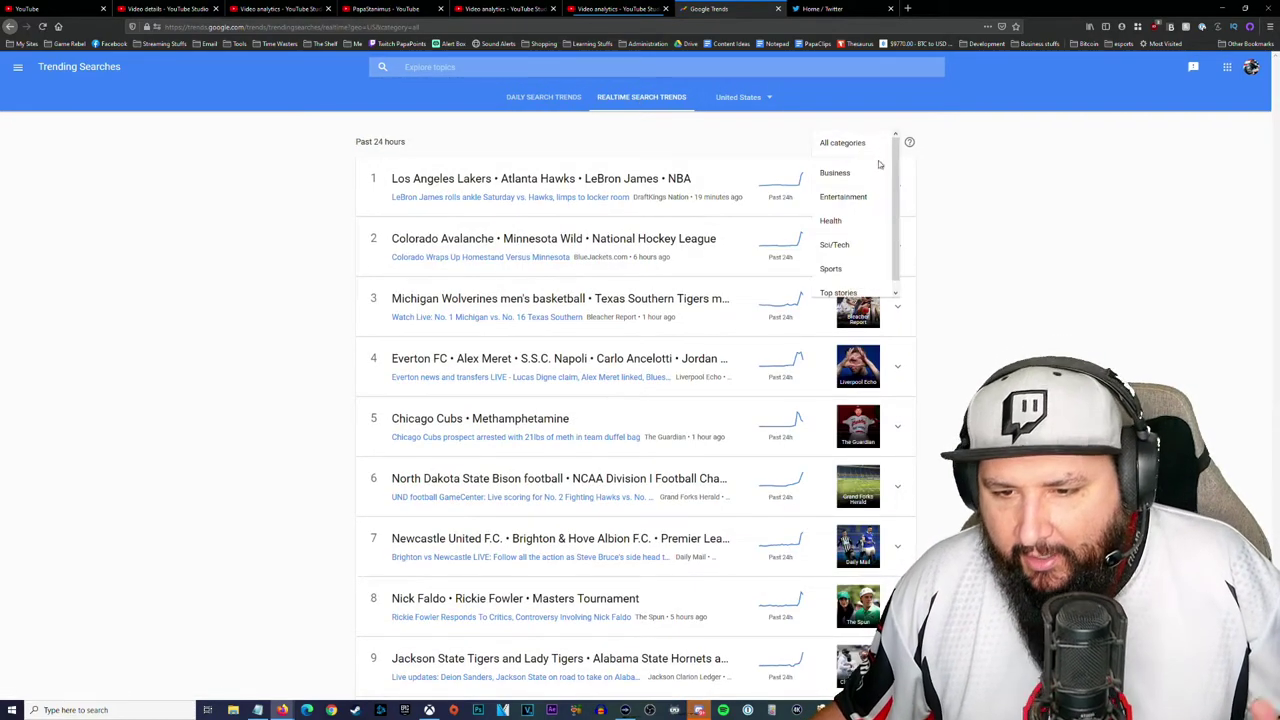
{"action": "left_click", "coordinate": [850, 197]}
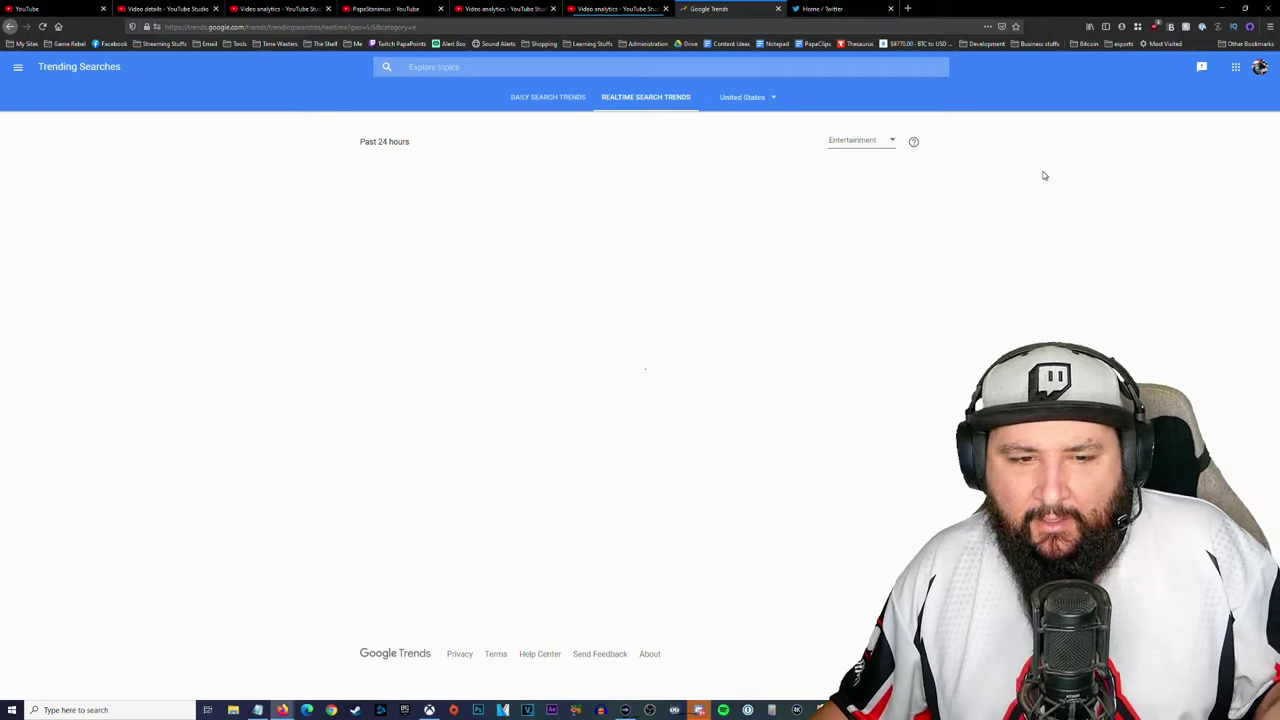
- Look through the Entertainment realtime trends of the past 24 hours for possible video topics
{"action": "scroll", "coordinate": [484, 212], "scroll_direction": "down", "scroll_amount": 1}
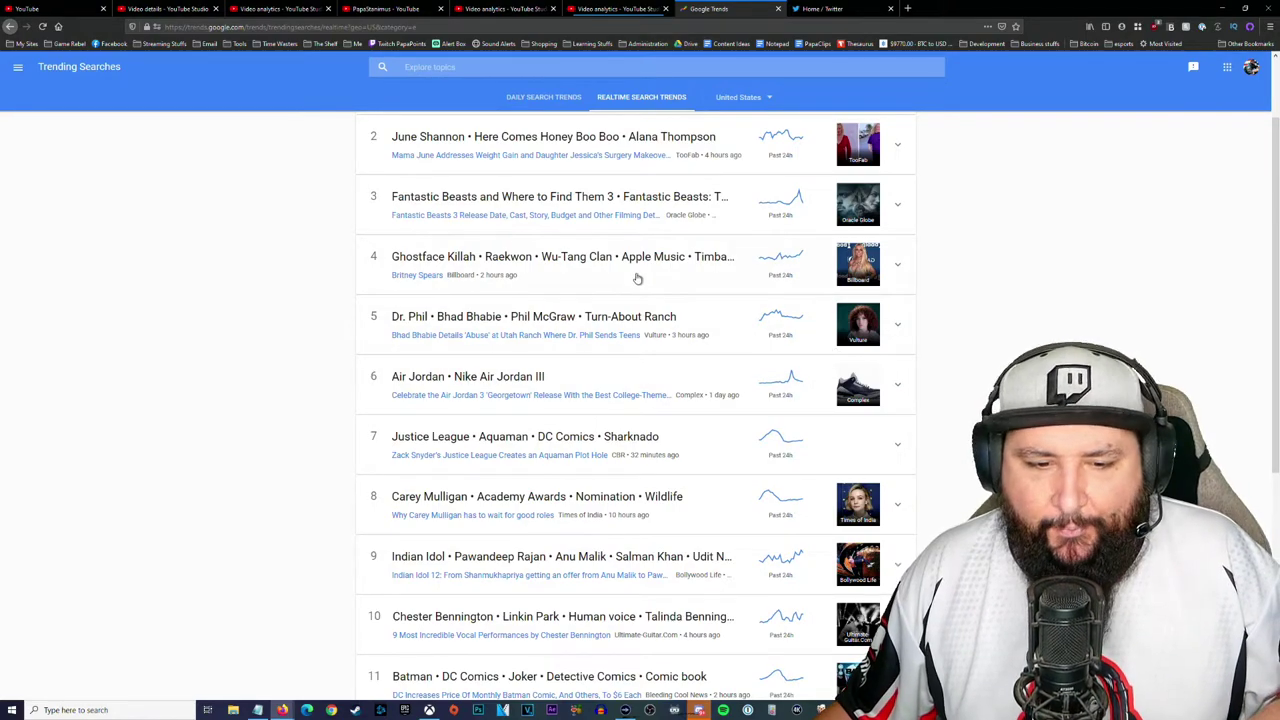
{"action": "scroll", "coordinate": [637, 279], "scroll_direction": "down", "scroll_amount": 2}
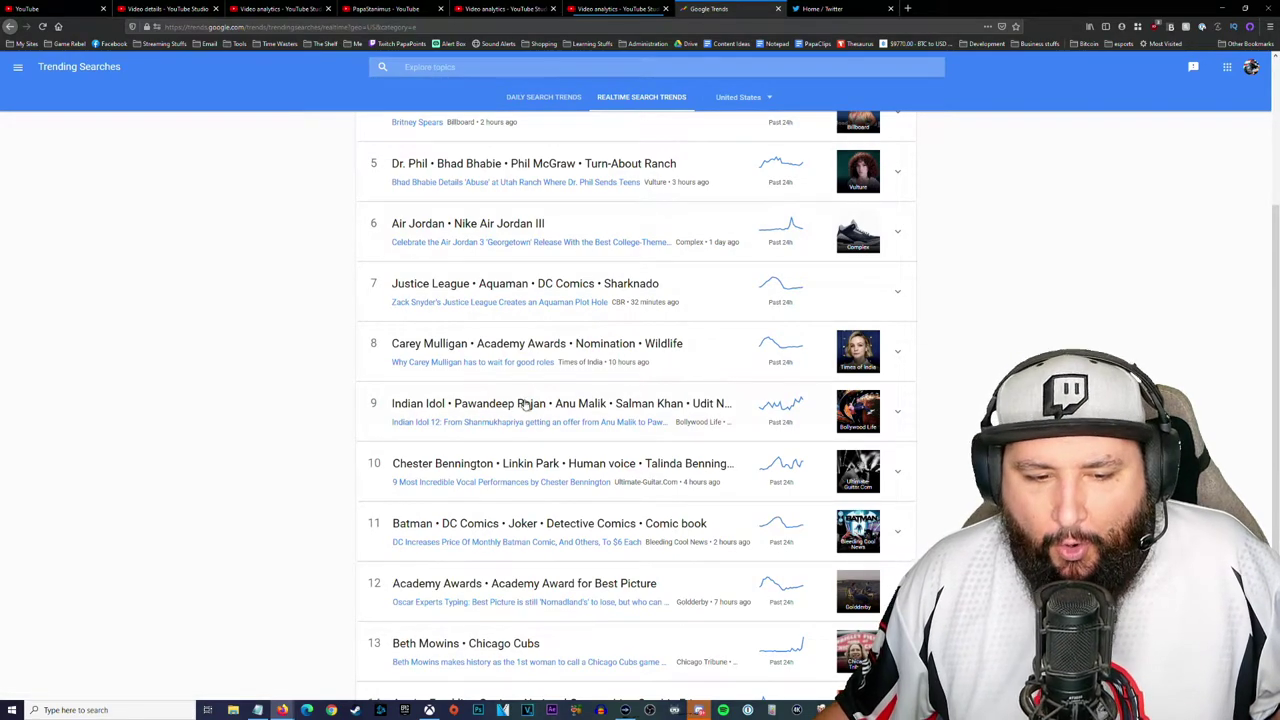
{"action": "scroll", "coordinate": [555, 398], "scroll_direction": "down", "scroll_amount": 1}
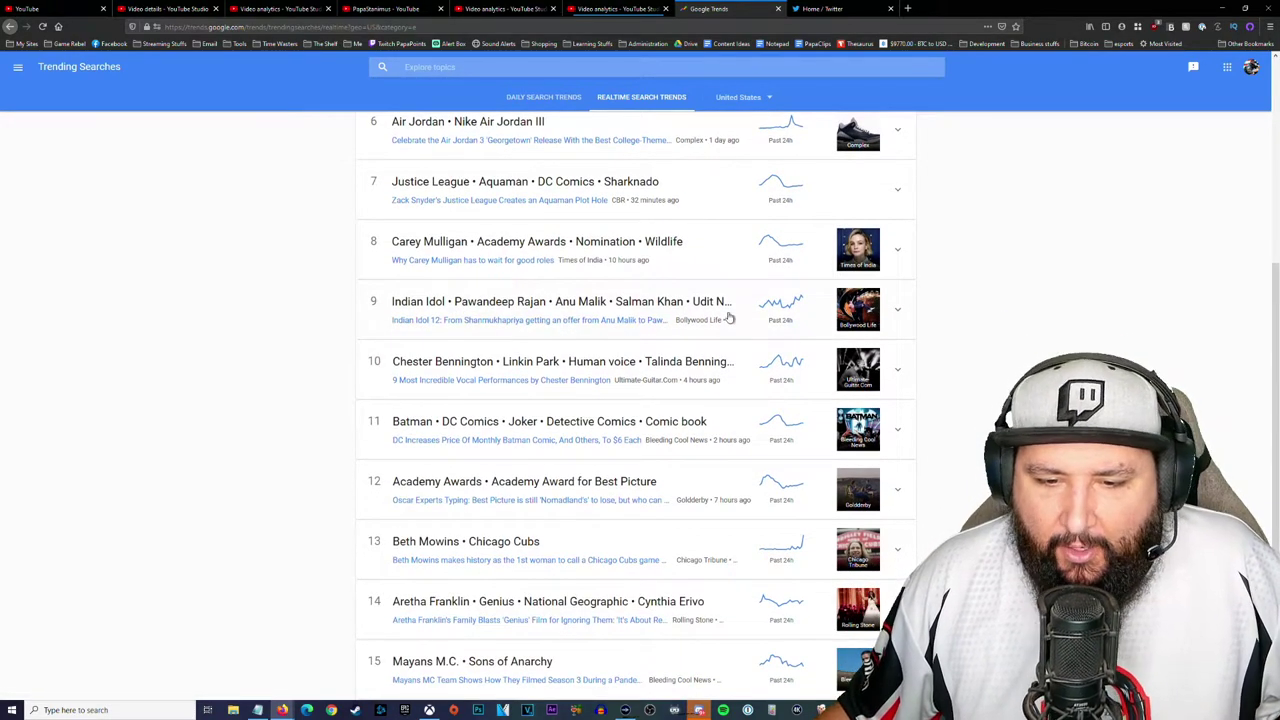
{"action": "scroll", "coordinate": [672, 290], "scroll_direction": "down", "scroll_amount": 1}
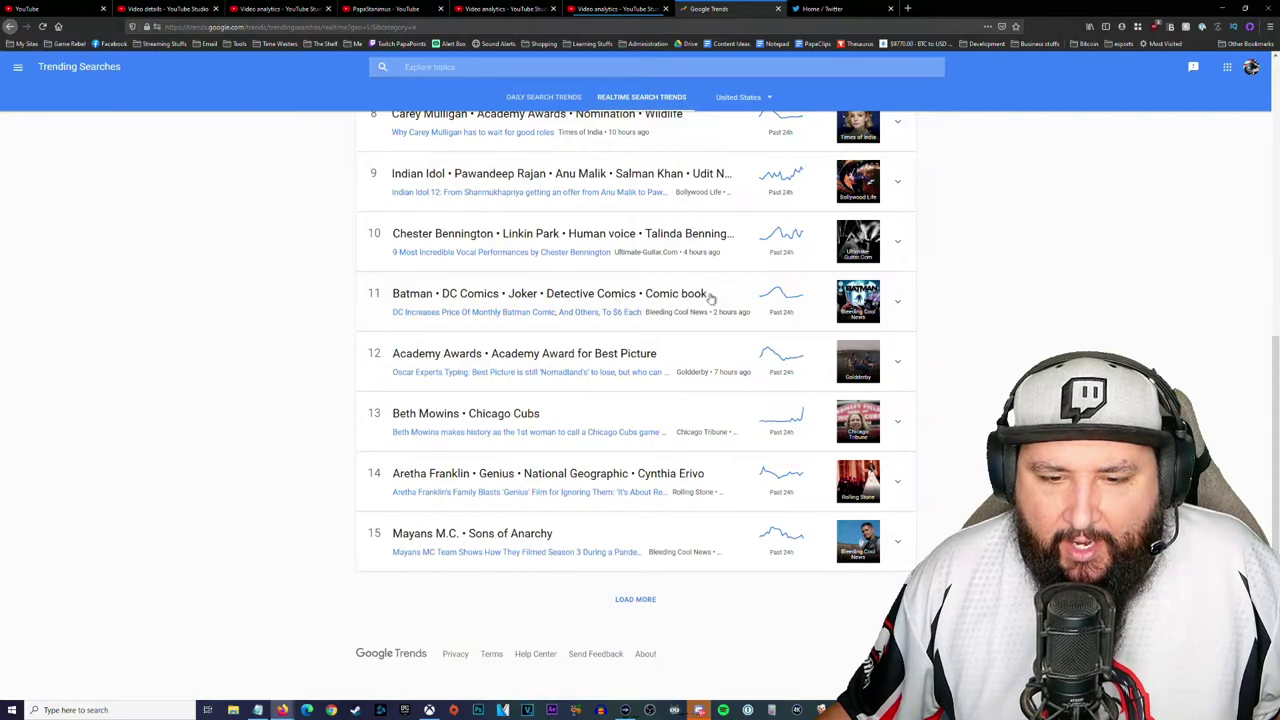
{"action": "scroll", "coordinate": [557, 317], "scroll_direction": "up", "scroll_amount": 1}
{"action": "scroll", "coordinate": [560, 312], "scroll_direction": "up", "scroll_amount": 4}
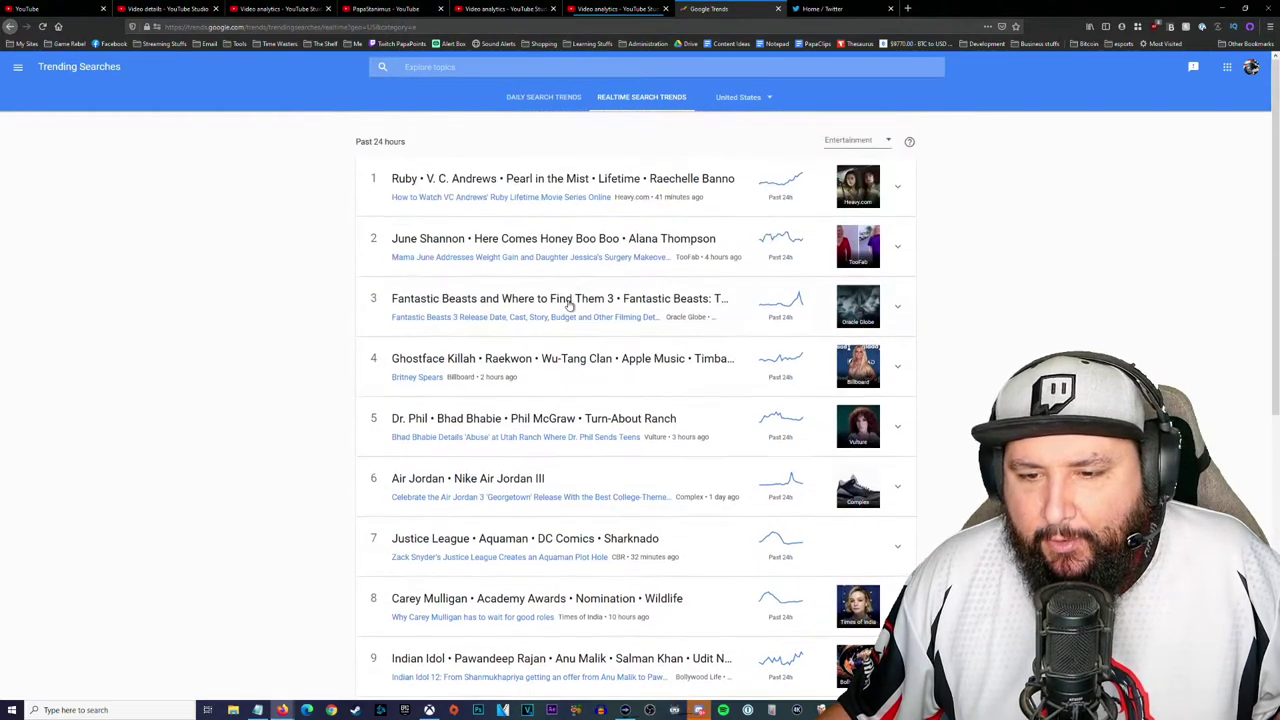
{"action": "scroll", "coordinate": [573, 305], "scroll_direction": "down", "scroll_amount": 5}
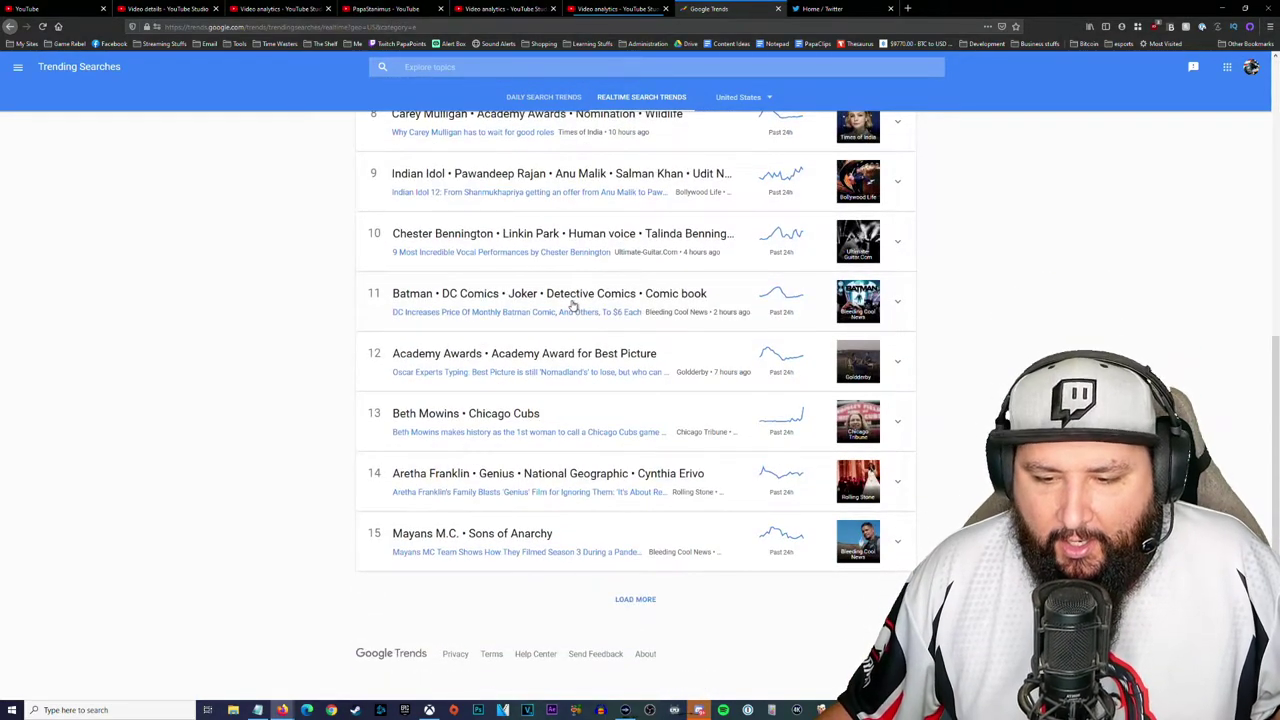
{"action": "scroll", "coordinate": [587, 285], "scroll_direction": "up", "scroll_amount": 5}
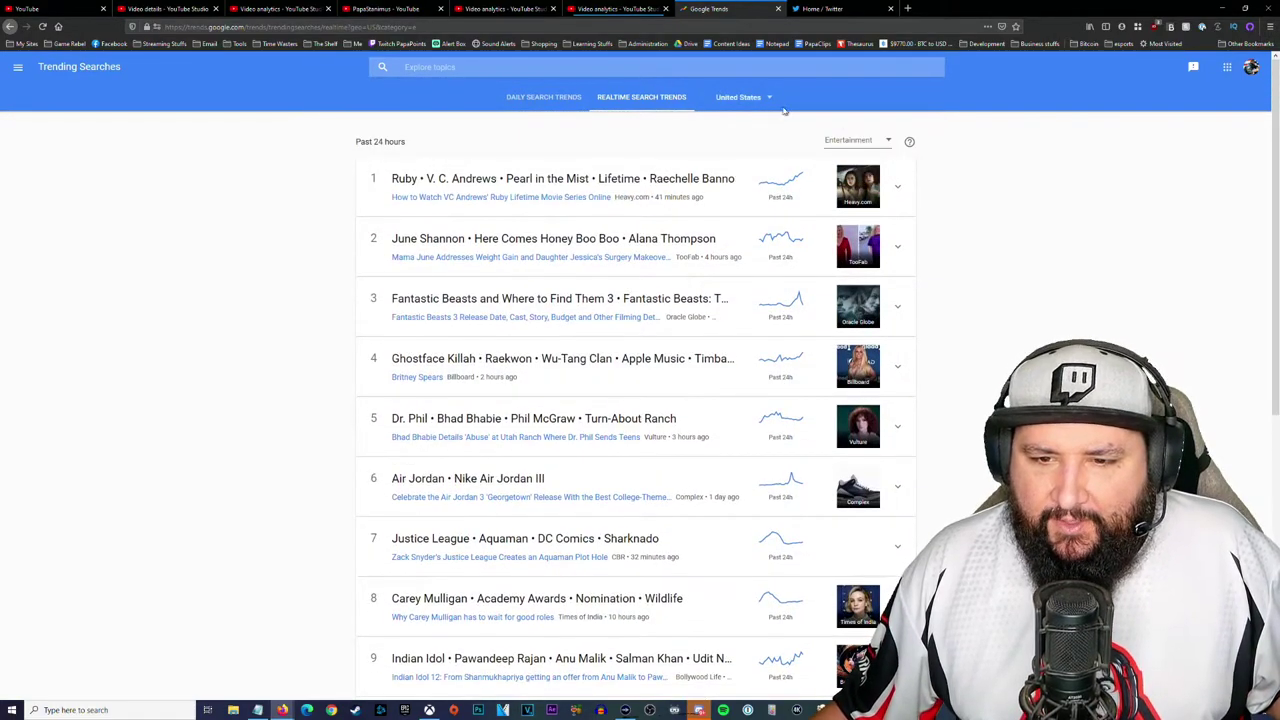
- Switch the realtime search trends to the Business category
{"action": "left_click", "coordinate": [862, 140]}
{"action": "left_click", "coordinate": [834, 199]}
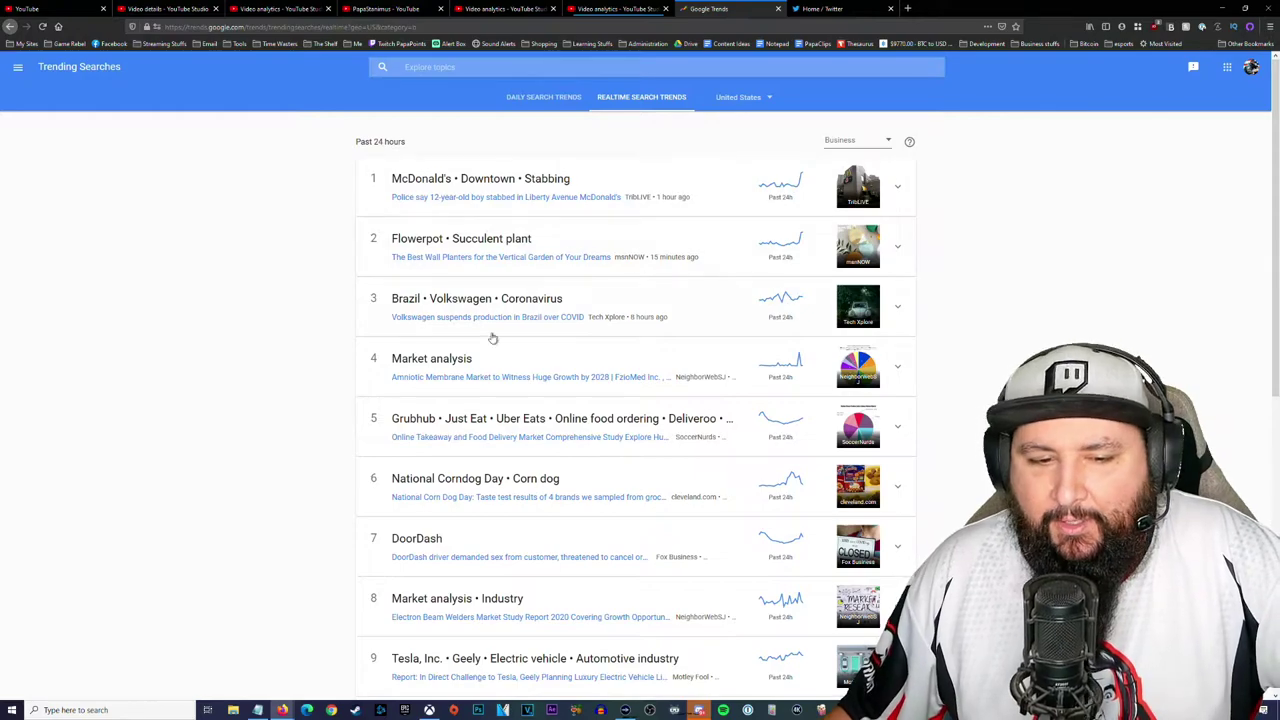
- Look through the Business realtime search trends of the past 24 hours for possible video topics
{"action": "scroll", "coordinate": [612, 273], "scroll_direction": "down", "scroll_amount": 3}
{"action": "scroll", "coordinate": [663, 289], "scroll_direction": "up", "scroll_amount": 3}
{"action": "scroll", "coordinate": [665, 295], "scroll_direction": "down", "scroll_amount": 2}
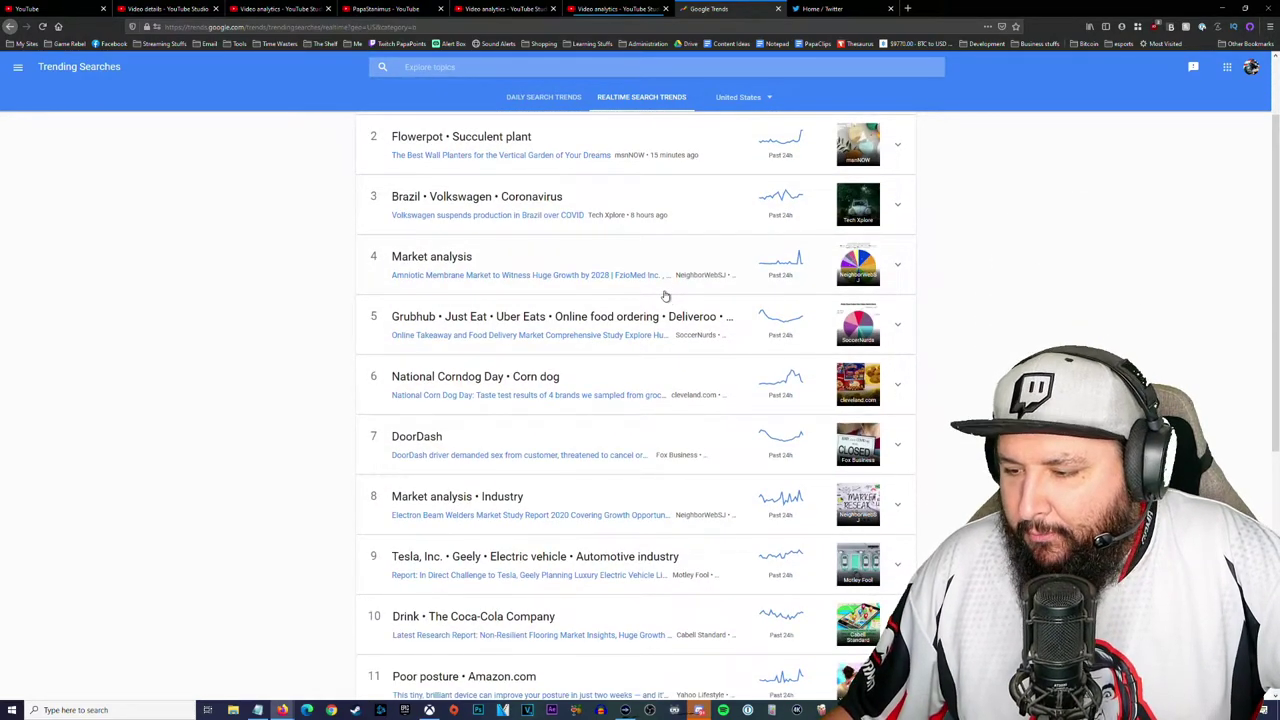
{"action": "scroll", "coordinate": [686, 283], "scroll_direction": "up", "scroll_amount": 1}
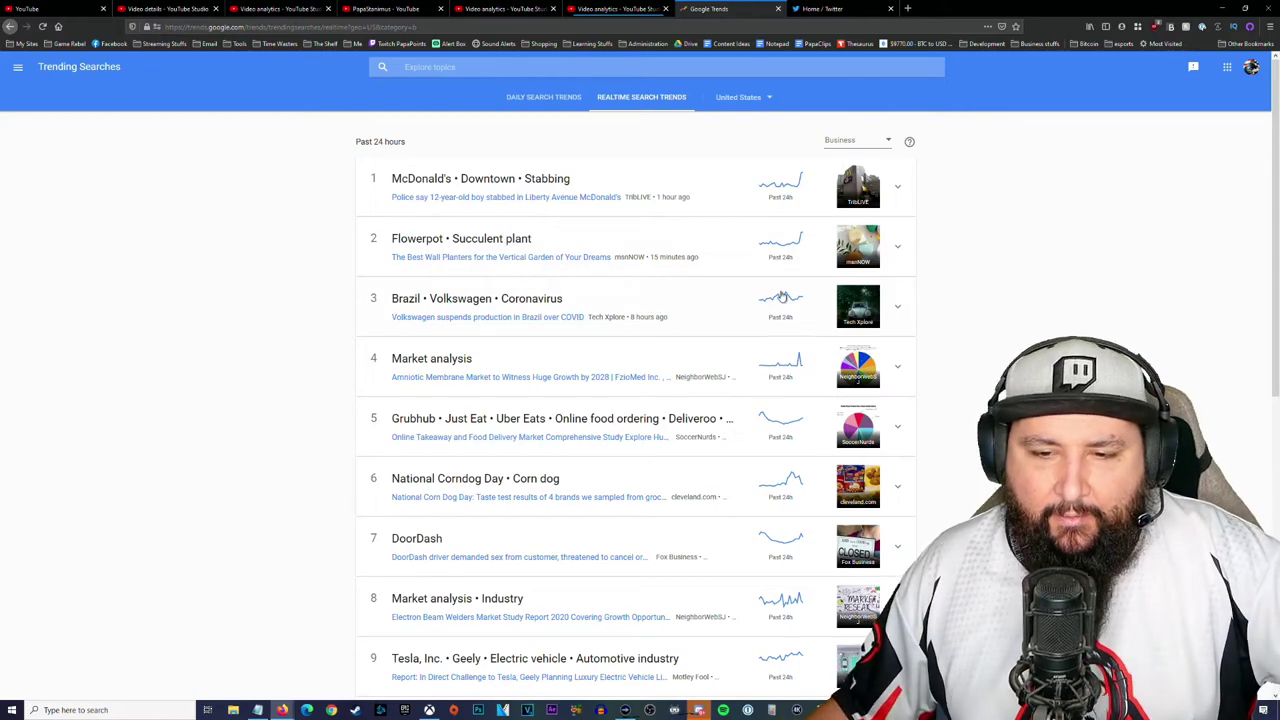
{"action": "scroll", "coordinate": [968, 280], "scroll_direction": "down", "scroll_amount": 1}
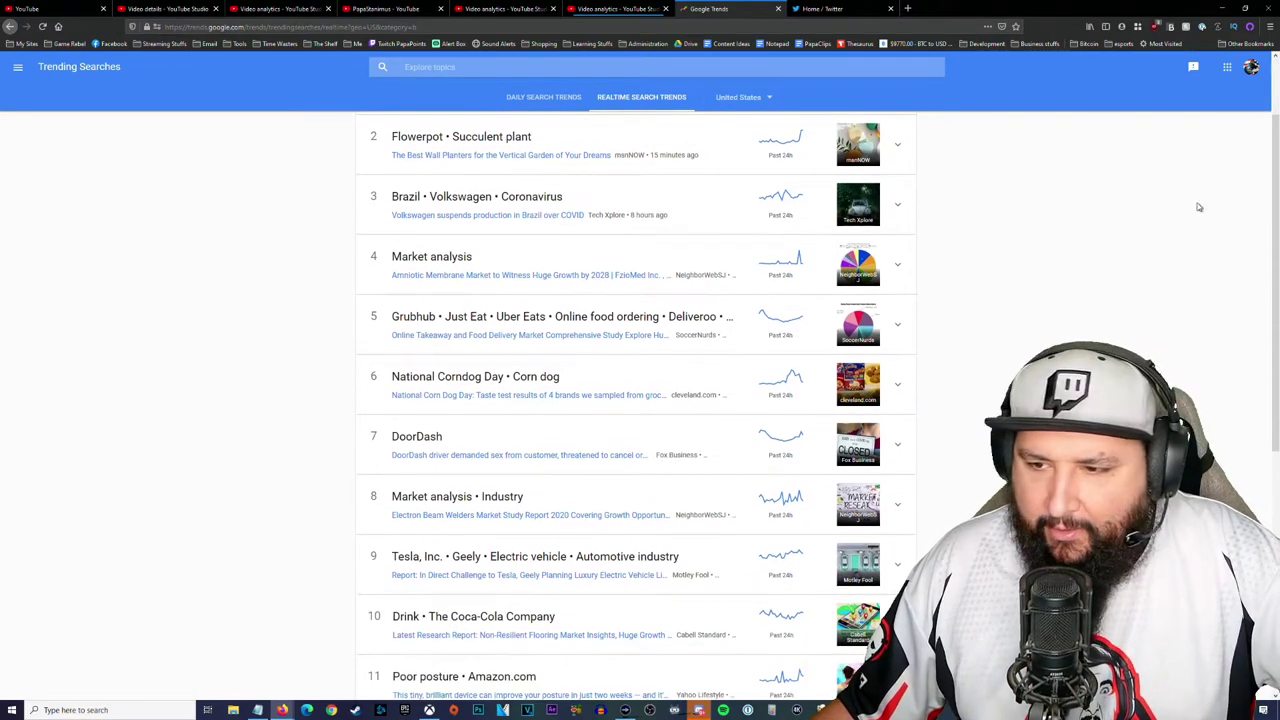
{"action": "scroll", "coordinate": [1276, 170], "scroll_direction": "down", "scroll_amount": 1}
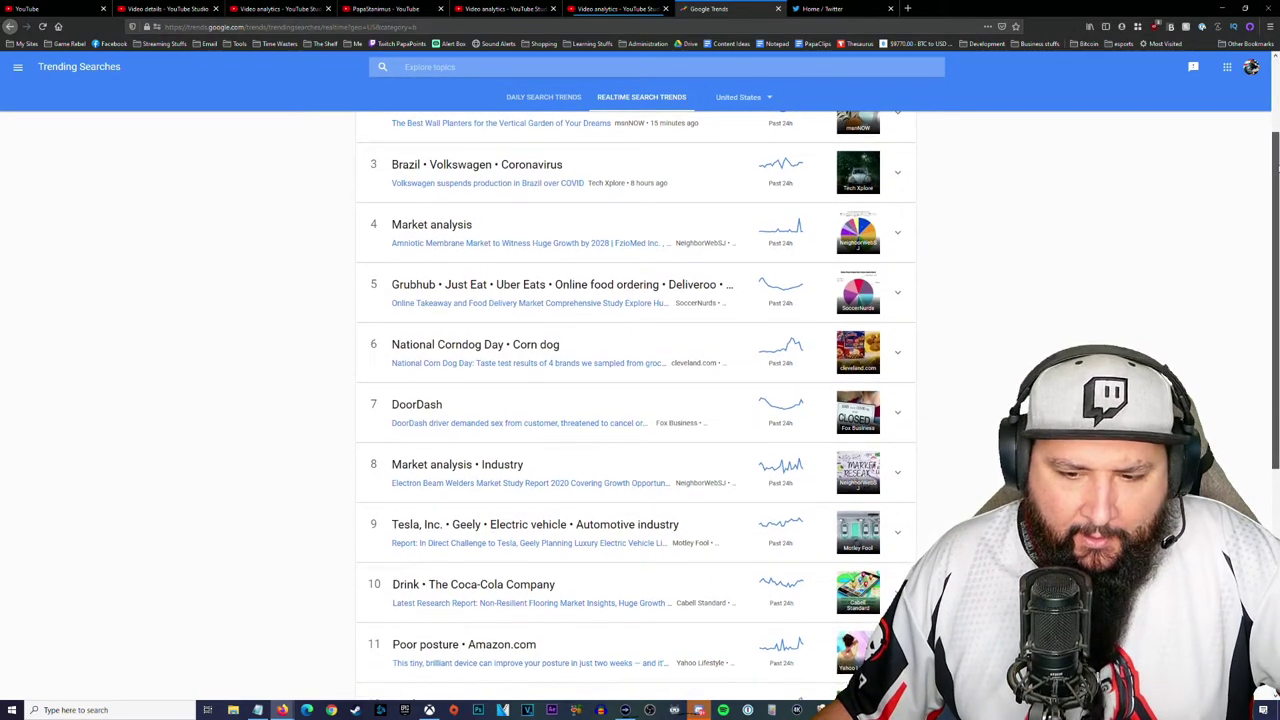
{"action": "left_click_drag", "start_coordinate": [1276, 170], "coordinate": [1274, 211]}
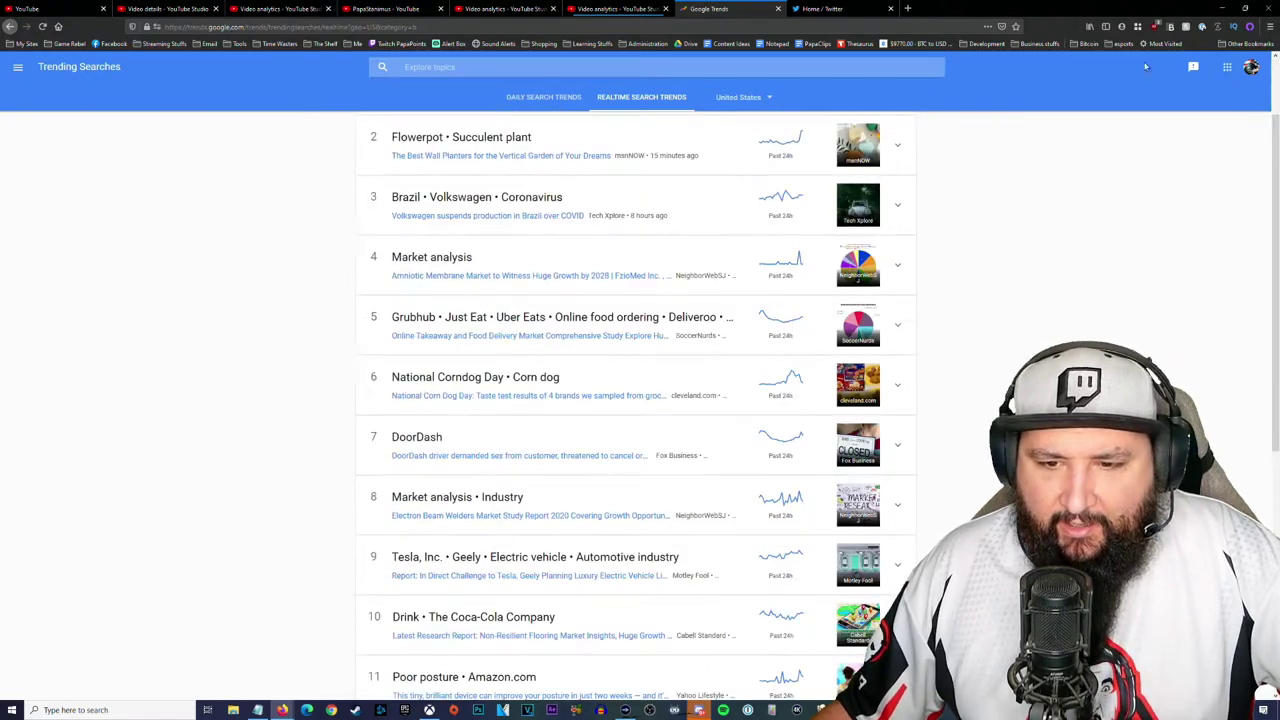
{"action": "scroll", "coordinate": [811, 153], "scroll_direction": "up", "scroll_amount": 1}
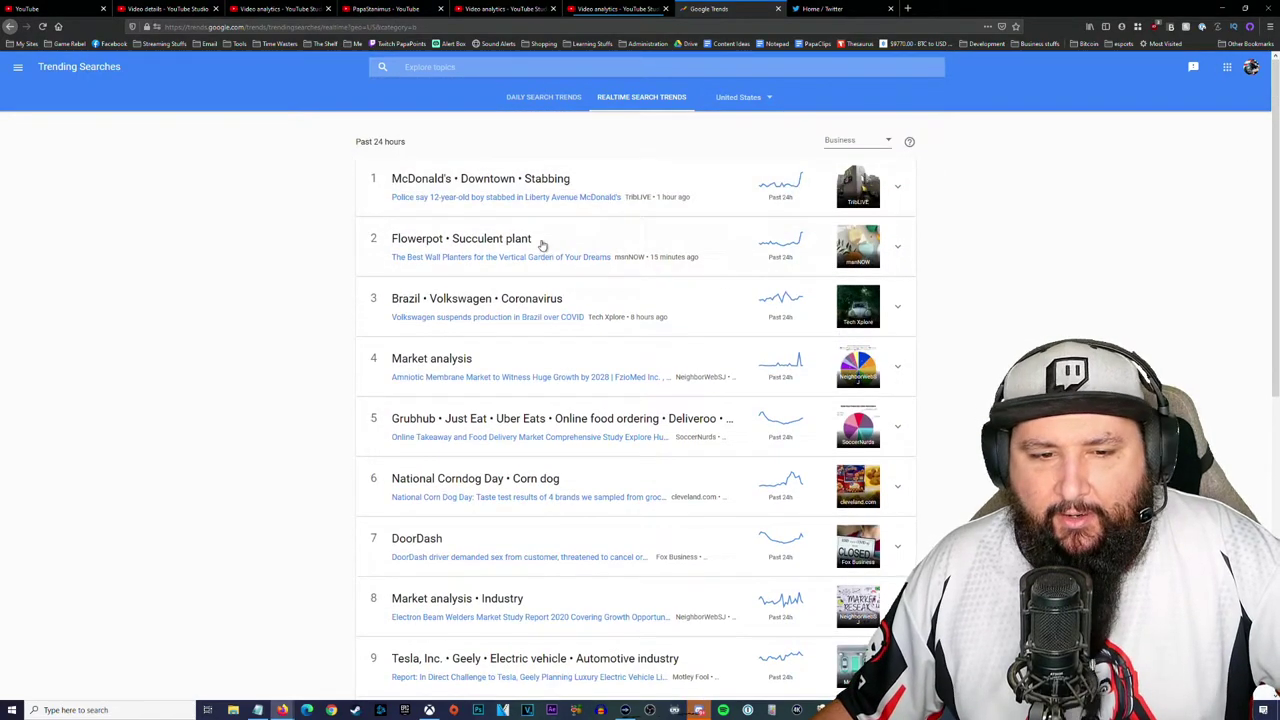
- Expand the Flowerpot and Succulent plant trend and examine its interest-over-time graph, related news and related queries
{"action": "left_click", "coordinate": [592, 233]}
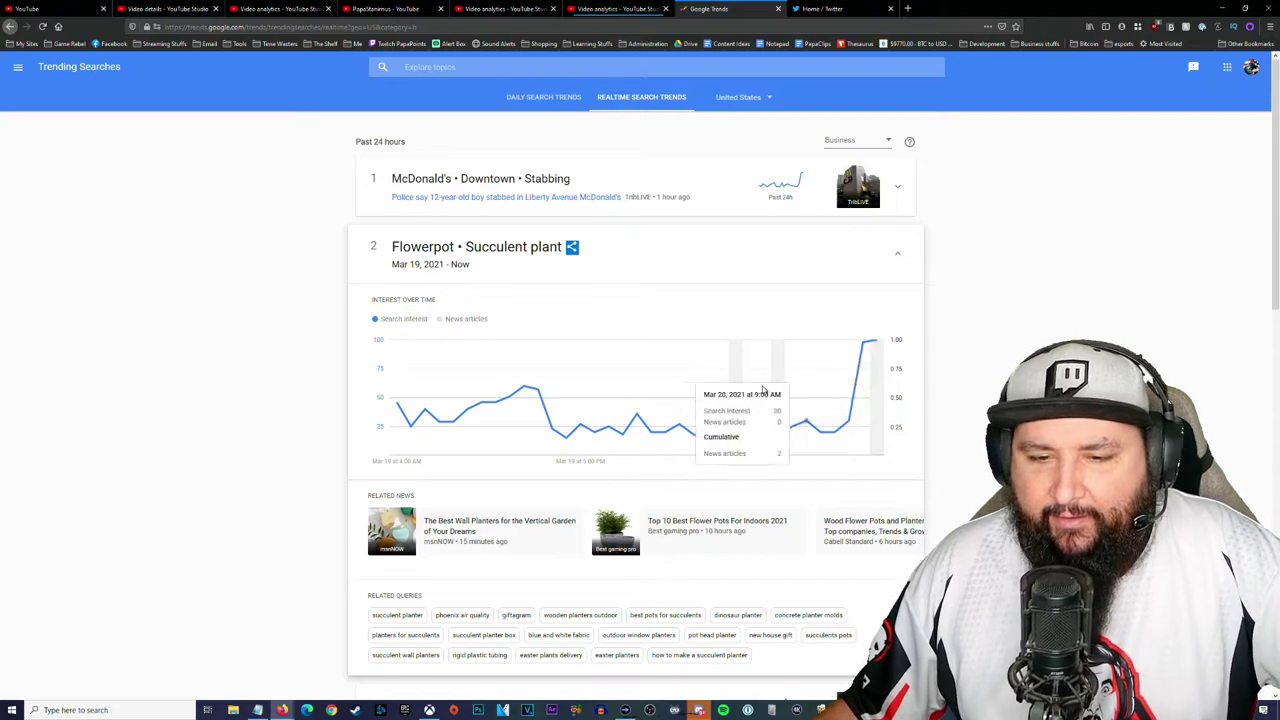
{"action": "scroll", "coordinate": [850, 251], "scroll_direction": "down", "scroll_amount": 1}
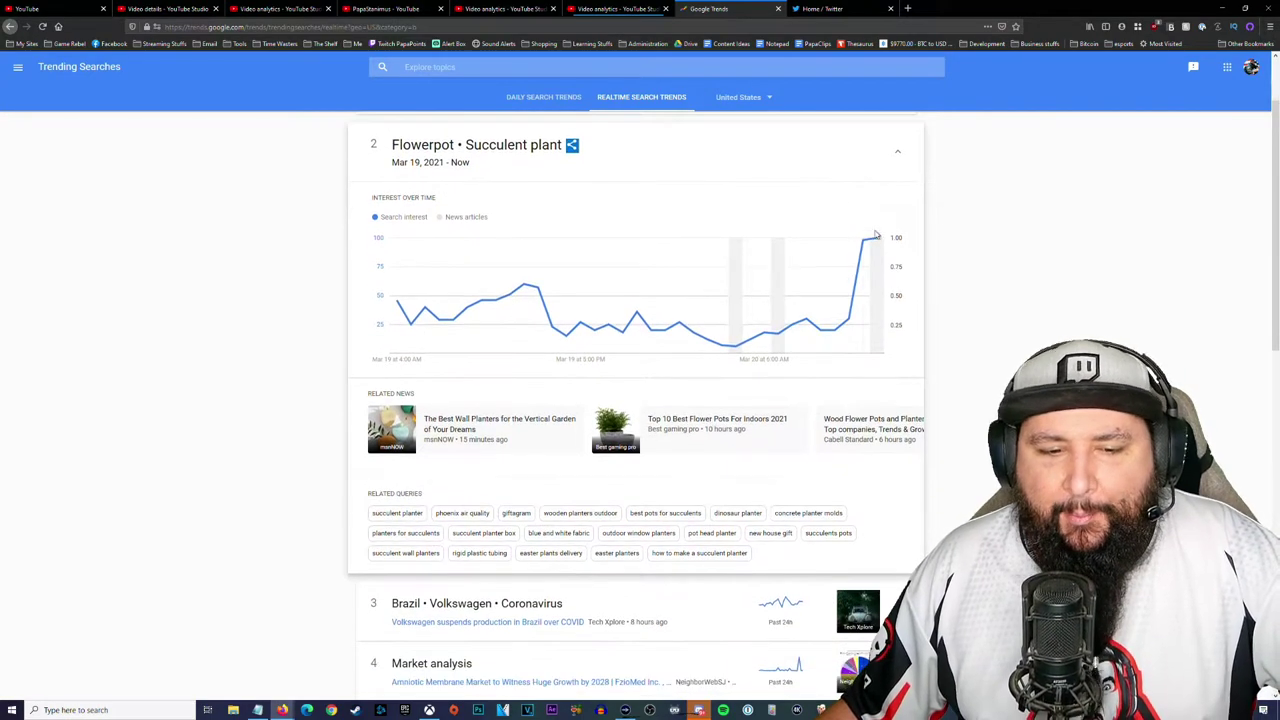
{"action": "mouse_move", "coordinate": [865, 243]}
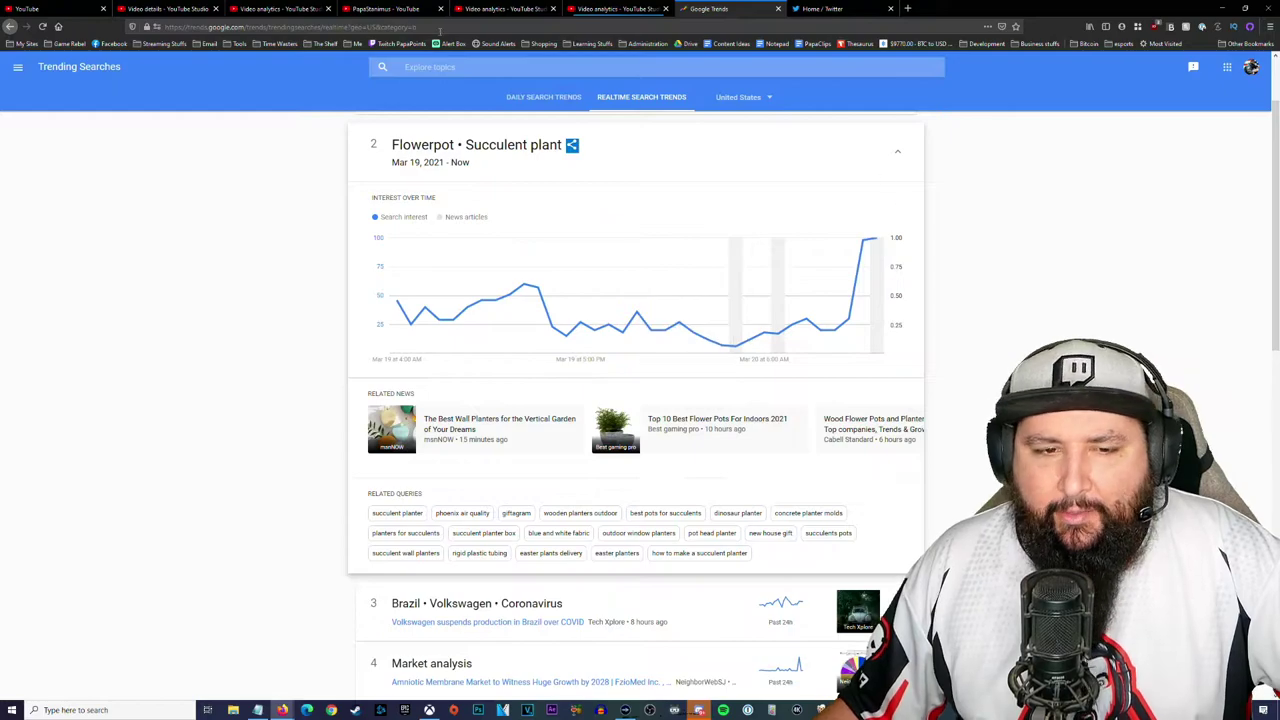
{"action": "scroll", "coordinate": [822, 145], "scroll_direction": "up", "scroll_amount": 1}
{"action": "scroll", "coordinate": [822, 145], "scroll_direction": "up", "scroll_amount": 1}
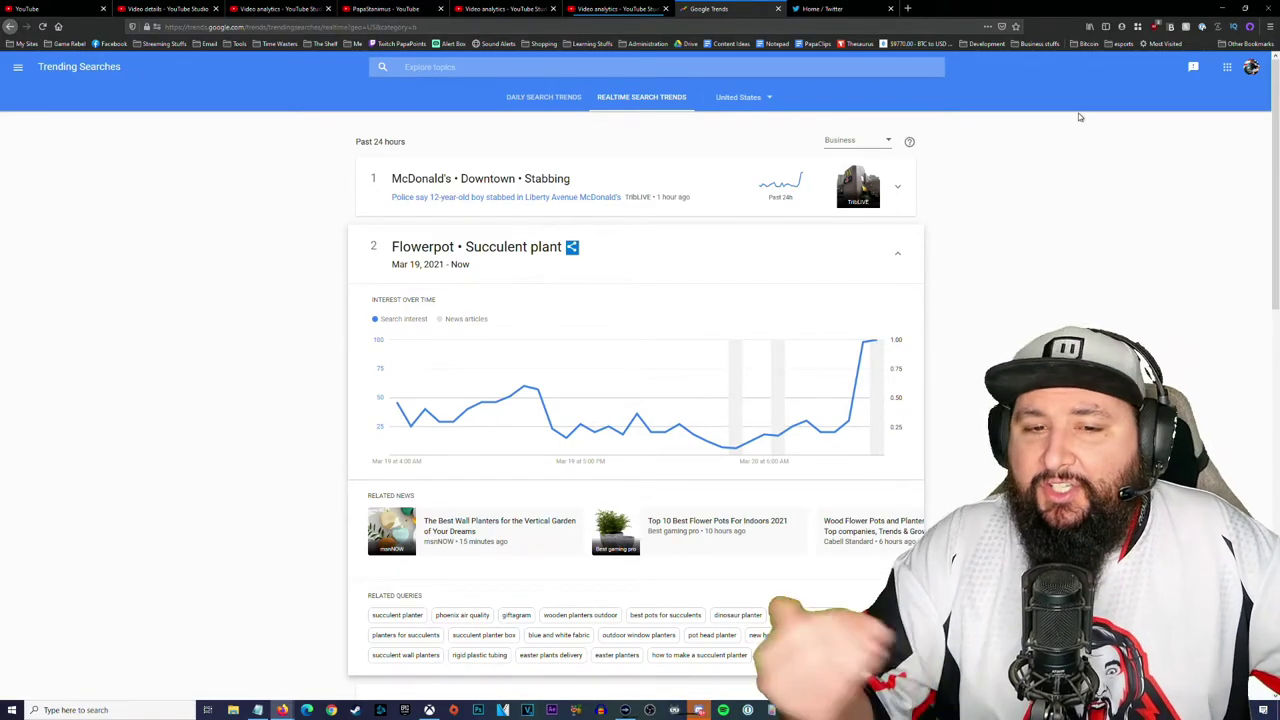
- Switch to YouTube Studio to review the reach and revenue analytics of the Uber driver pepper spray video, and return to Google Trends
{"action": "left_click", "coordinate": [157, 7]}
{"action": "left_click", "coordinate": [276, 8]}
{"action": "scroll", "coordinate": [593, 436], "scroll_direction": "up", "scroll_amount": 3}
{"action": "scroll", "coordinate": [684, 403], "scroll_direction": "up", "scroll_amount": 1}
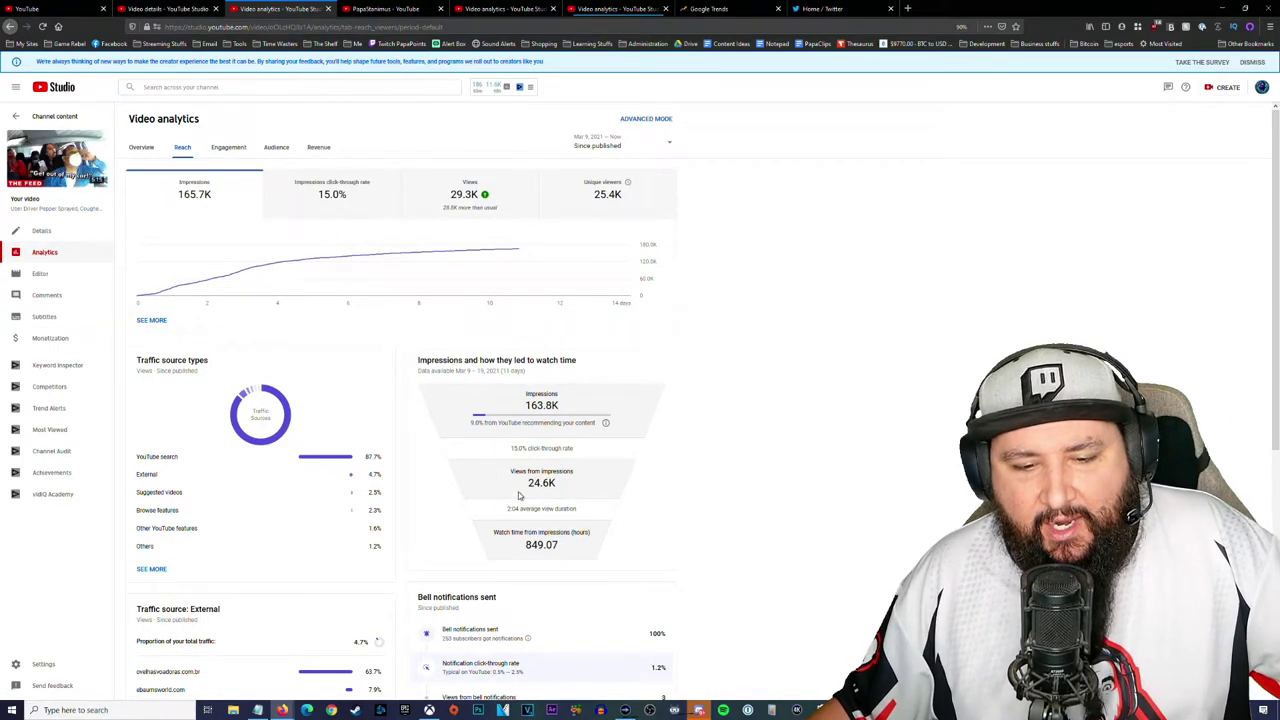
{"action": "left_click_drag", "start_coordinate": [520, 512], "coordinate": [506, 512]}
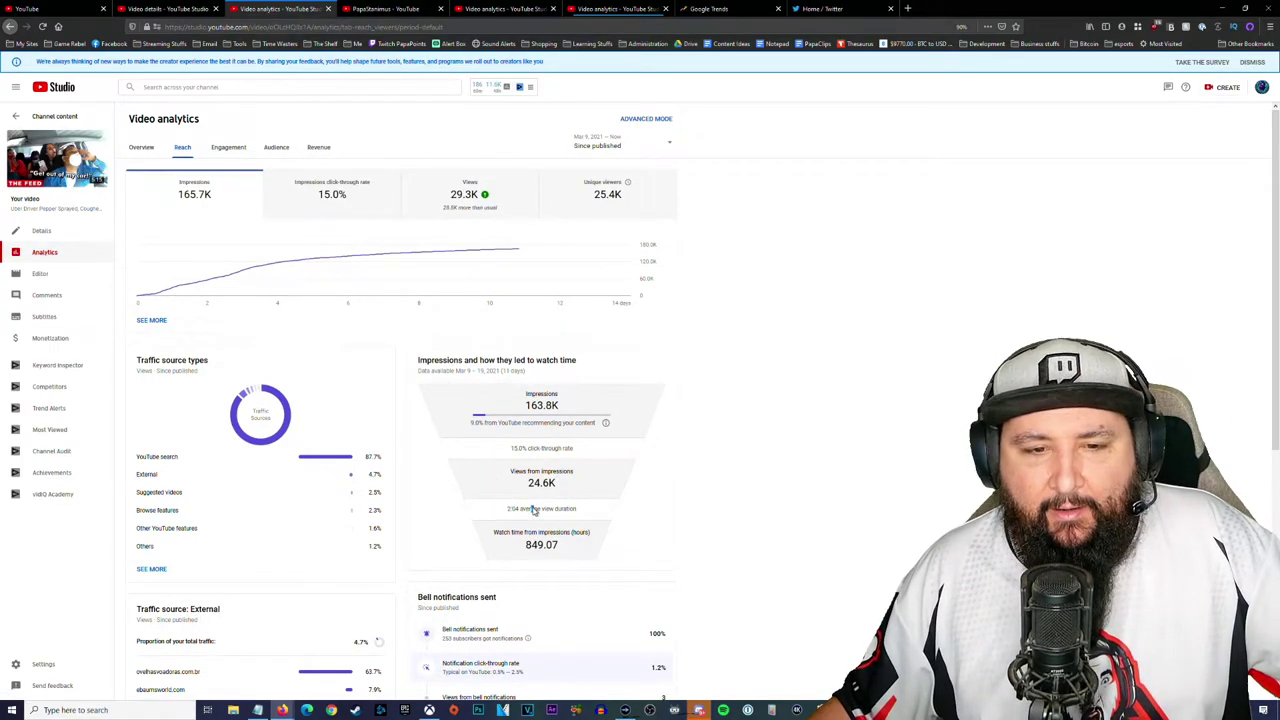
{"action": "left_click", "coordinate": [320, 150]}
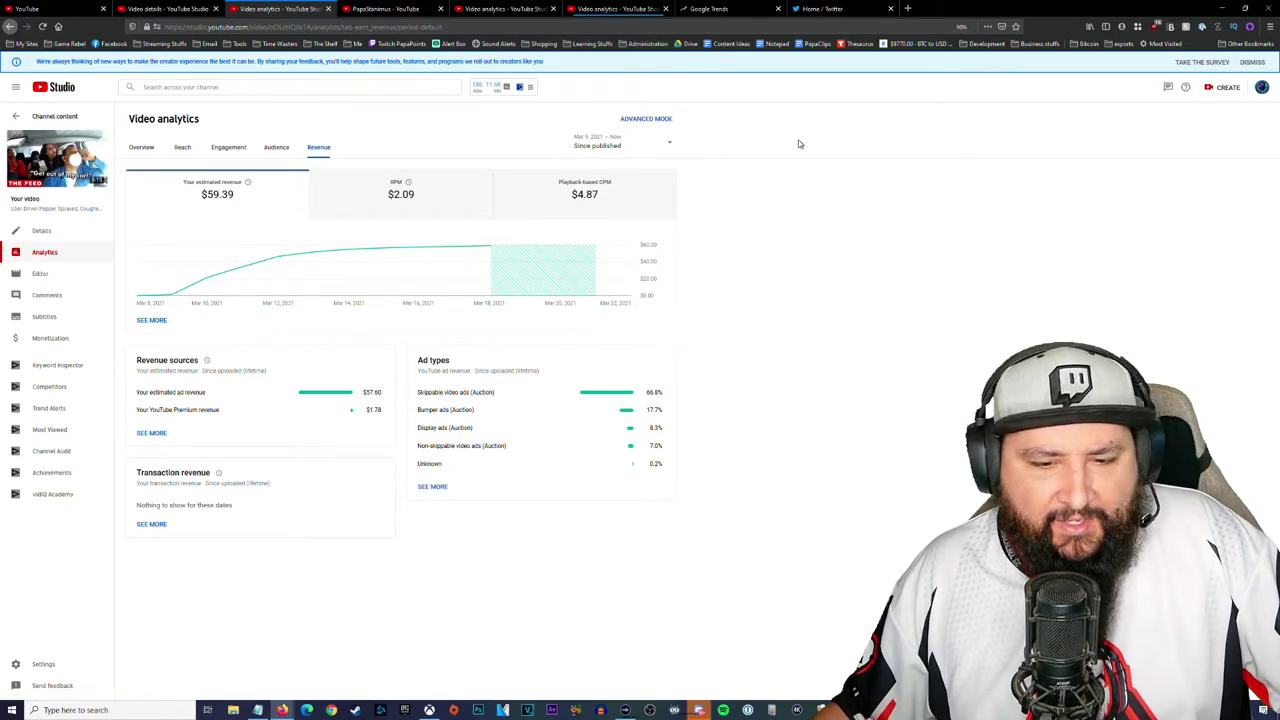
{"action": "left_click", "coordinate": [740, 8]}
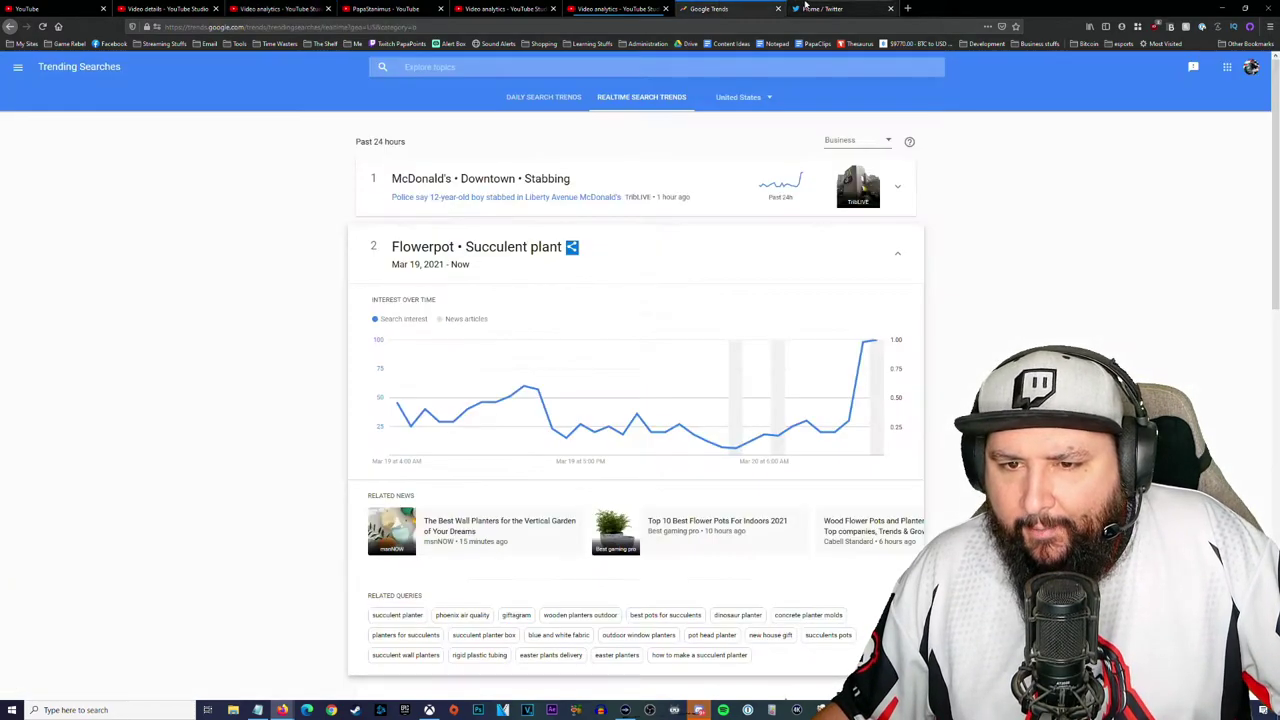